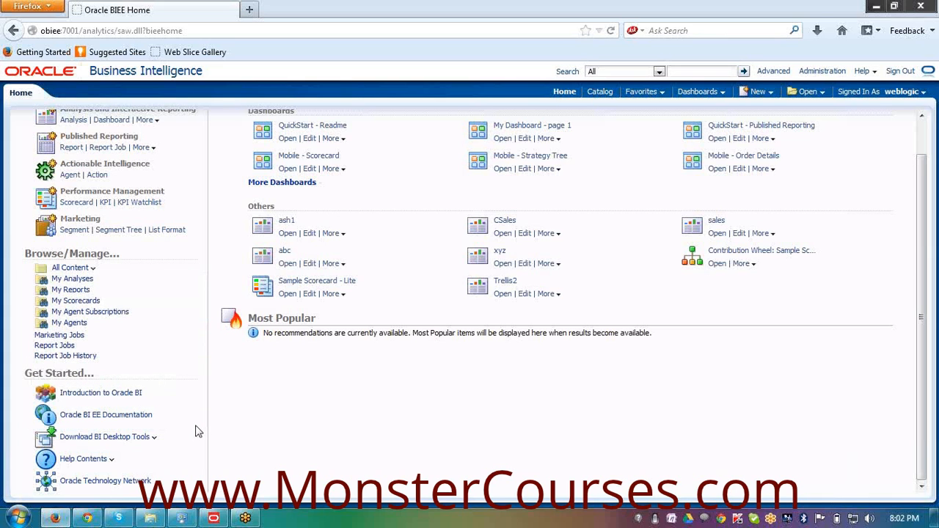
# Step: Look over the Home page and open the Catalog page
pyautogui.scroll(1, 232, 448)
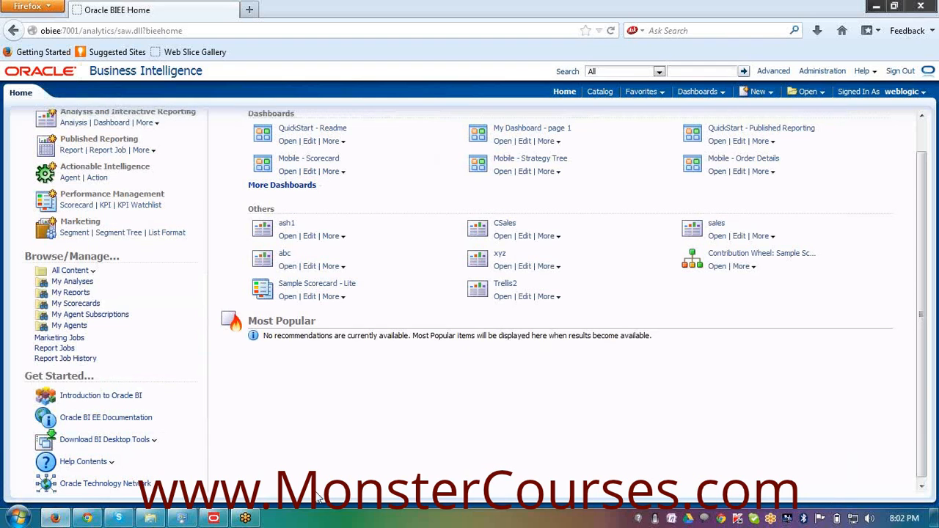
pyautogui.scroll(1, 318, 498)
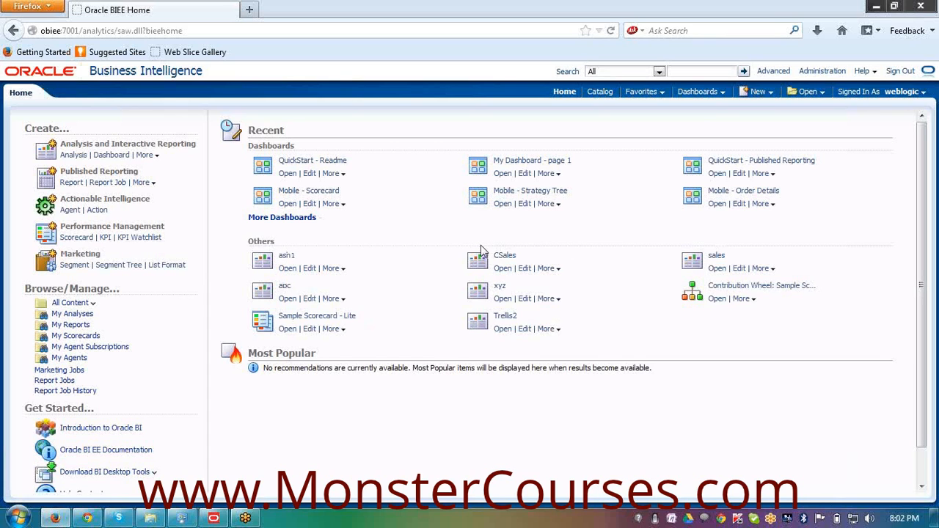
pyautogui.click(600, 94)
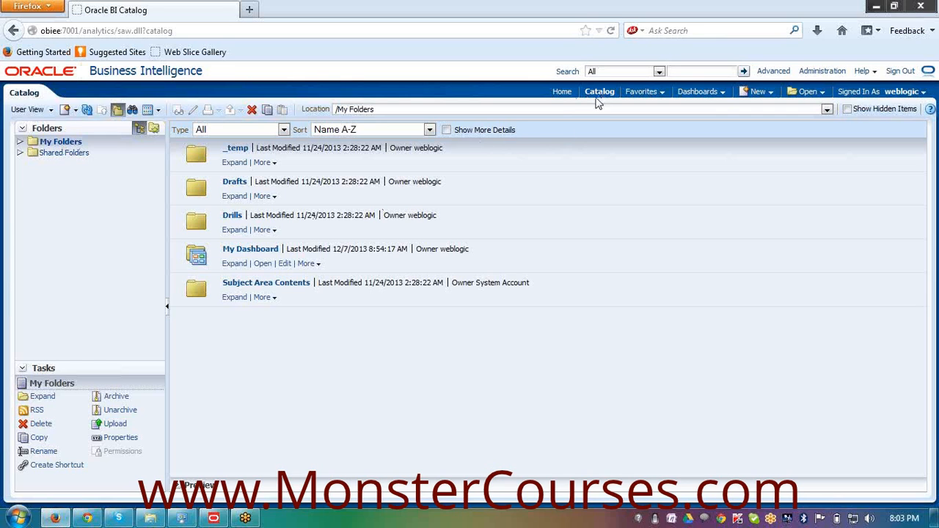
# Step: Switch the catalog to Admin View and try to expand the first user's folder under User Folders
pyautogui.click(25, 96)
pyautogui.click(50, 111)
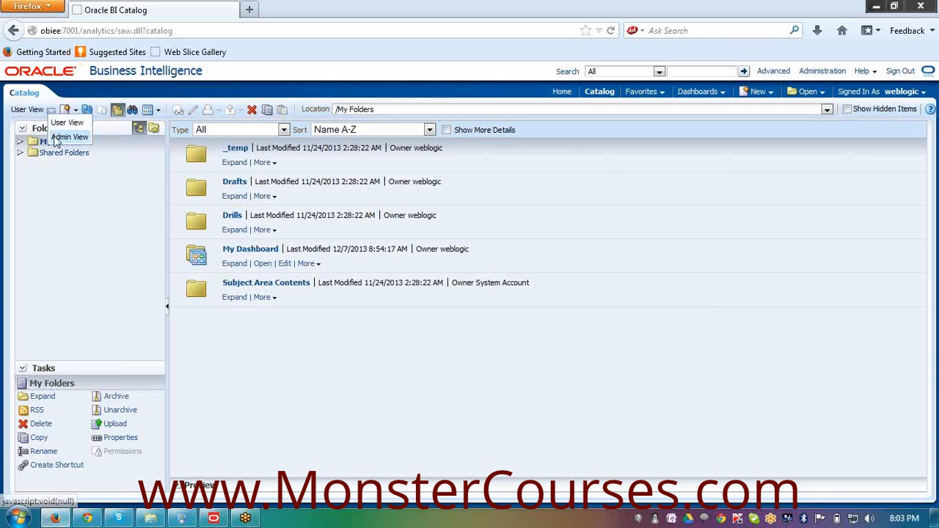
pyautogui.click(57, 137)
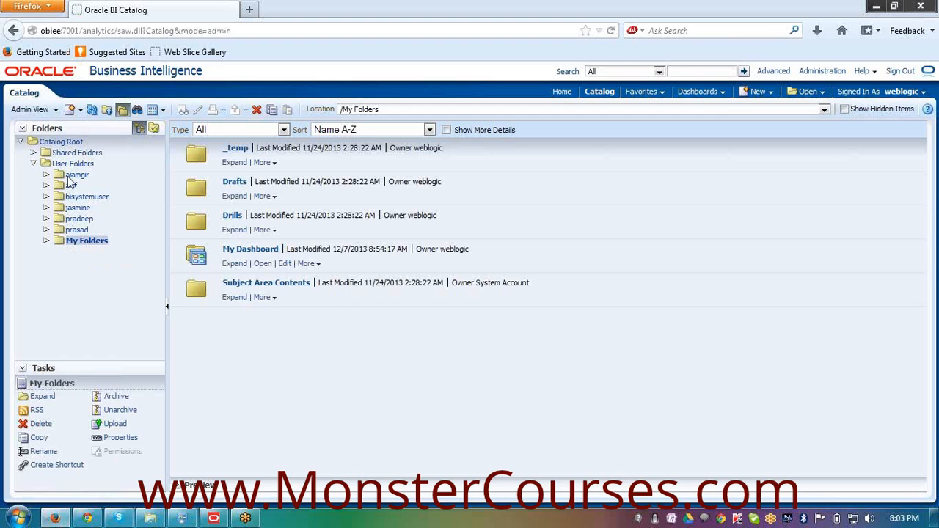
pyautogui.click(45, 176)
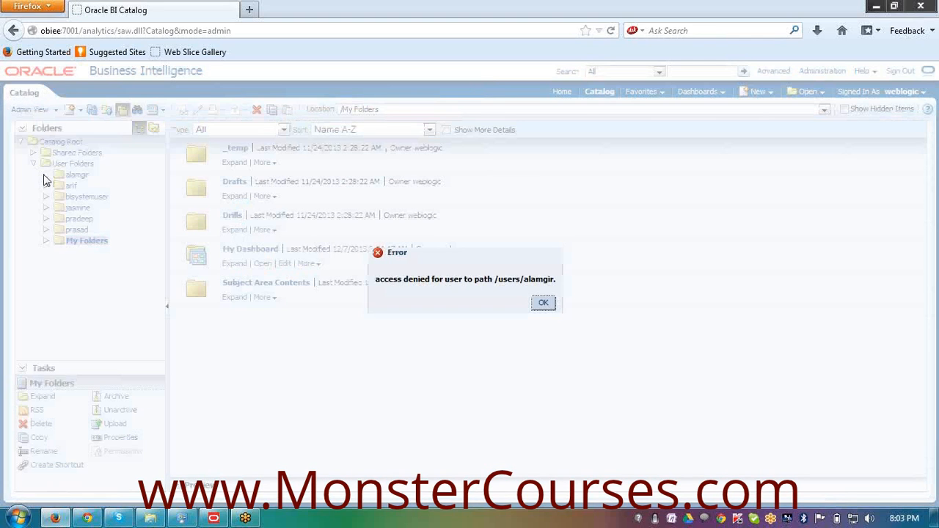
pyautogui.click(542, 303)
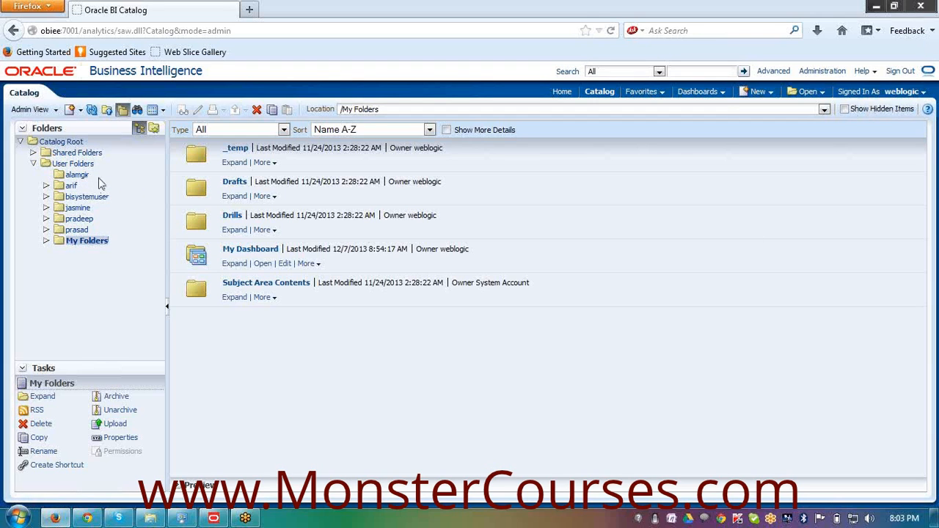
# Step: Switch the catalog back to User View
pyautogui.click(55, 110)
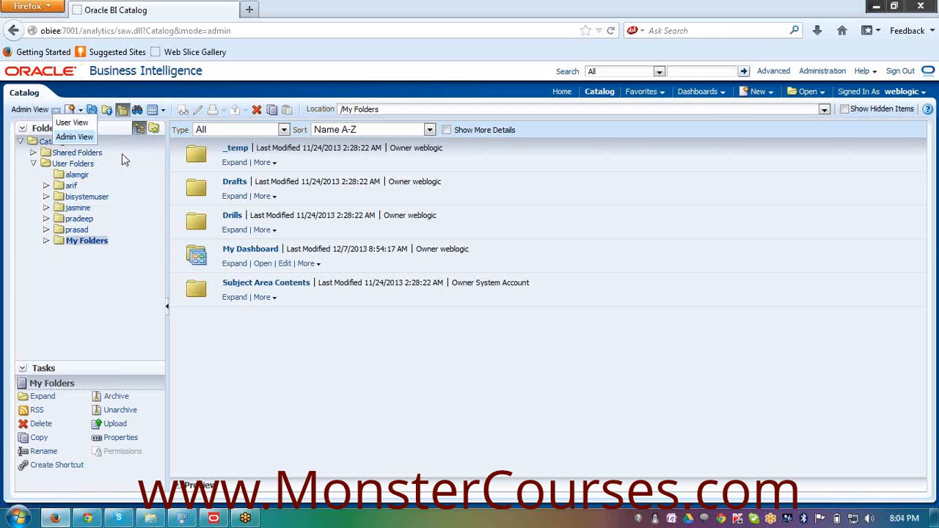
pyautogui.click(69, 137)
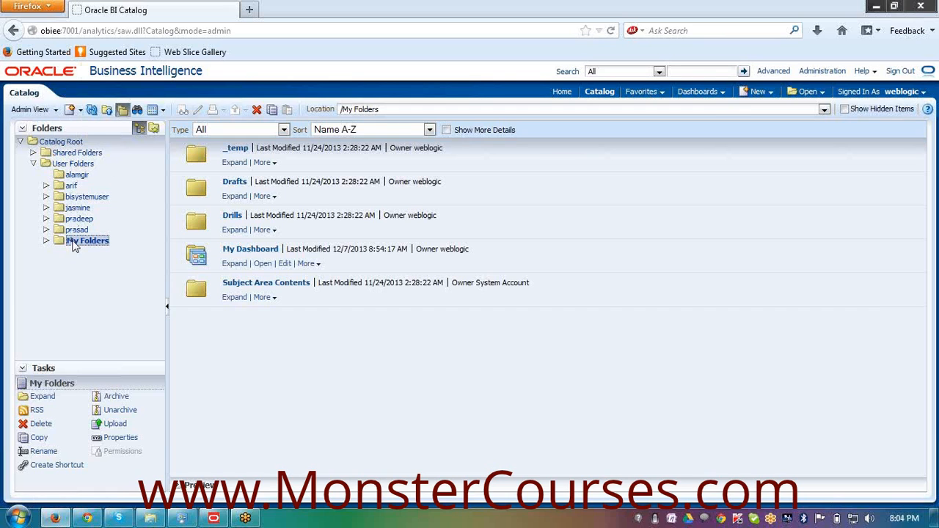
pyautogui.click(55, 110)
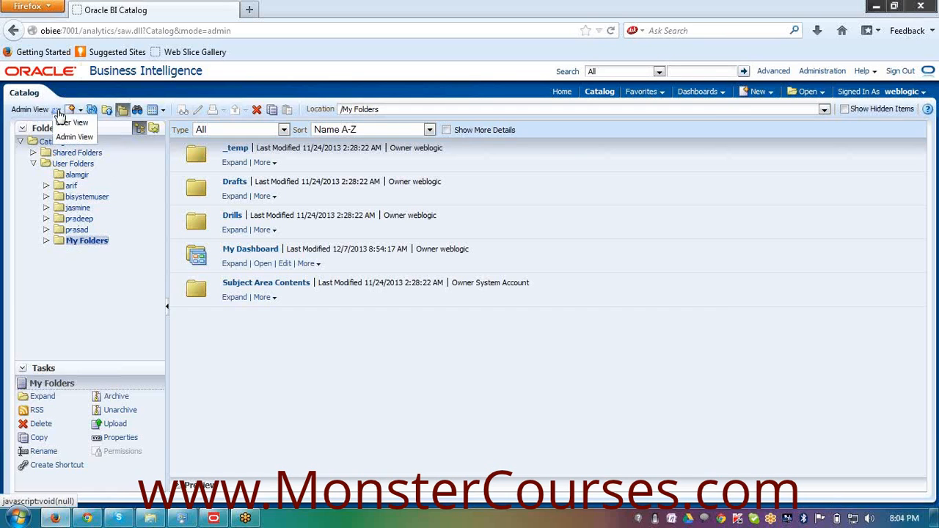
pyautogui.click(65, 124)
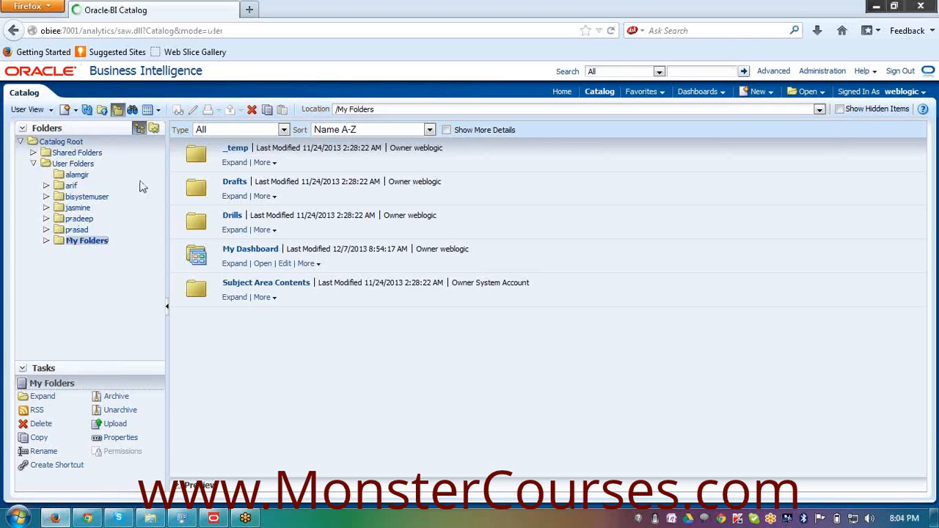
# Step: Expand My Folders and view the contents of My Dashboard, _temp and Drafts
pyautogui.click(65, 143)
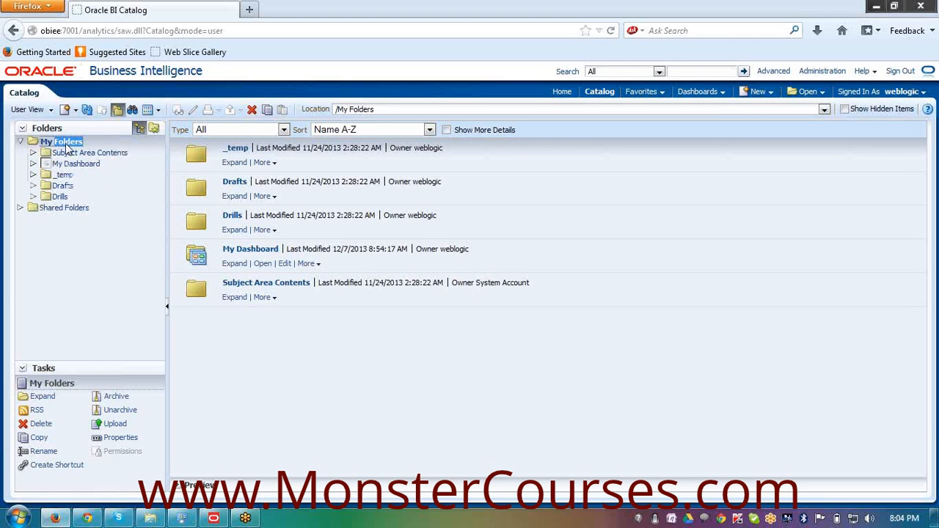
pyautogui.click(71, 164)
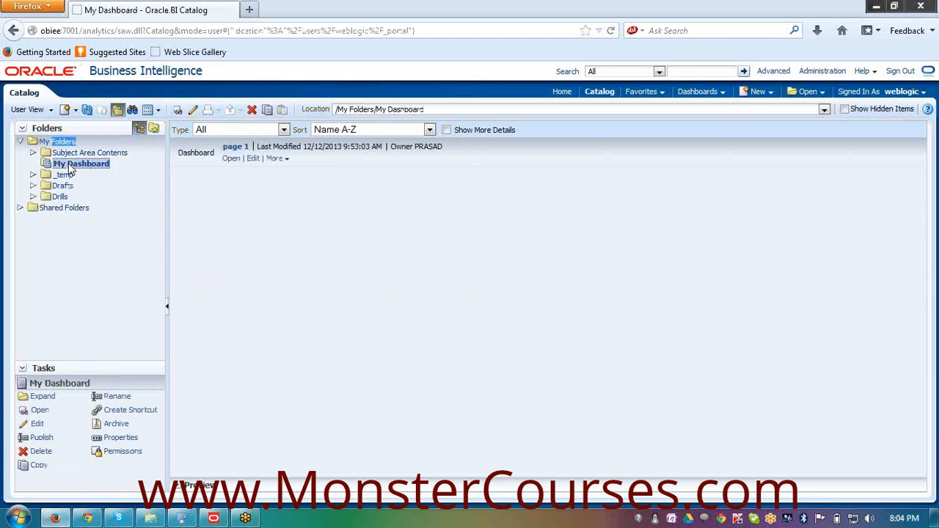
pyautogui.click(66, 175)
pyautogui.click(66, 186)
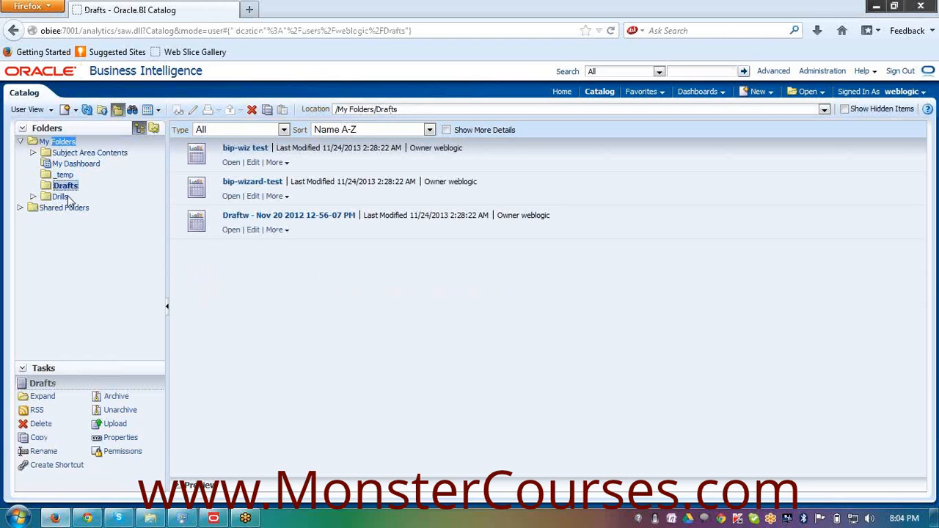
# Step: Open the Drills folder under My Folders and look through its list of analyses
pyautogui.click(64, 197)
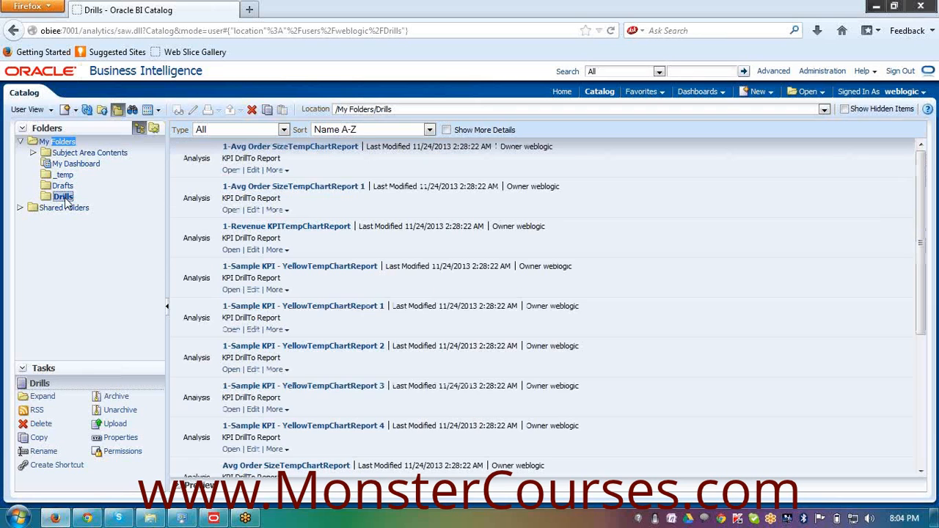
pyautogui.scroll(-1, 374, 264)
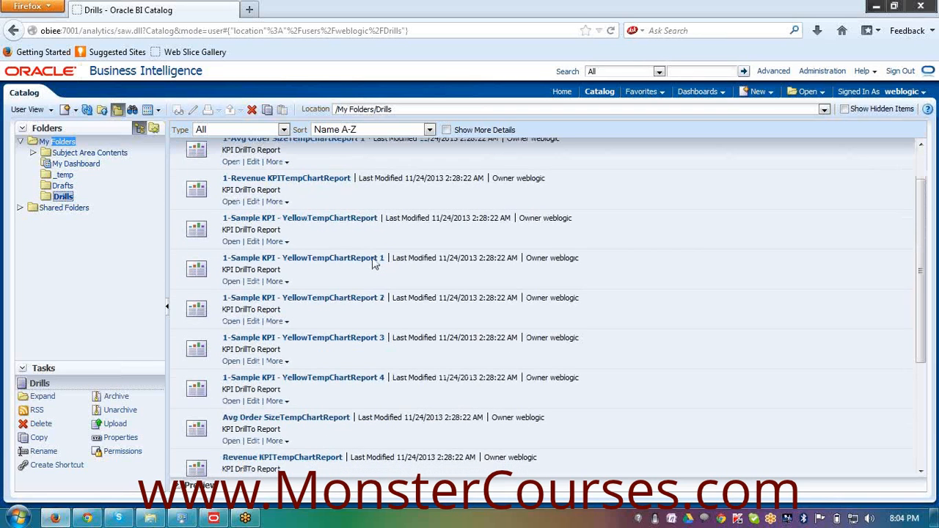
pyautogui.scroll(-2, 374, 264)
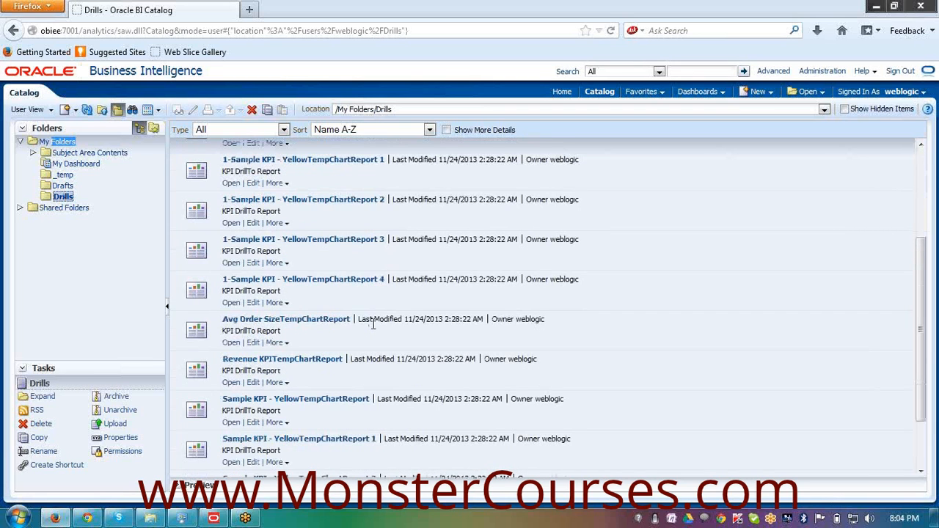
pyautogui.scroll(-2, 369, 345)
pyautogui.scroll(1, 369, 353)
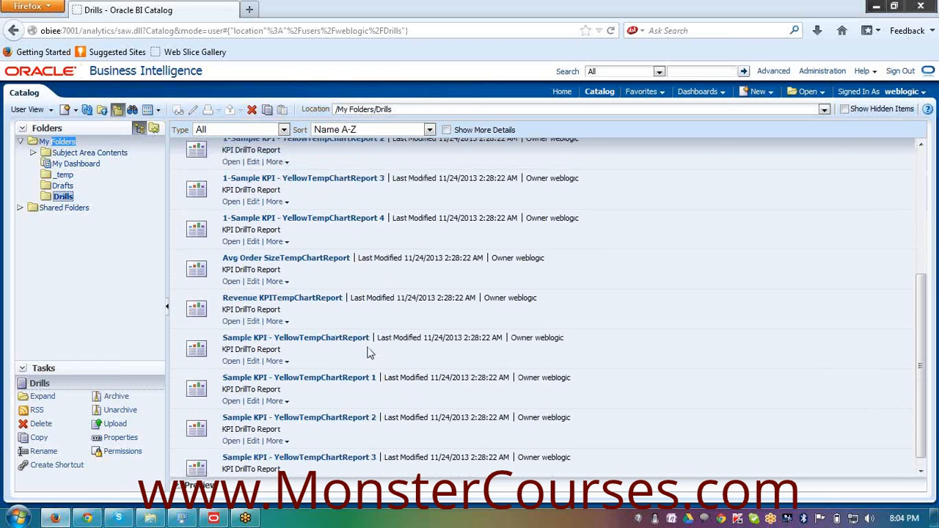
pyautogui.scroll(5, 370, 354)
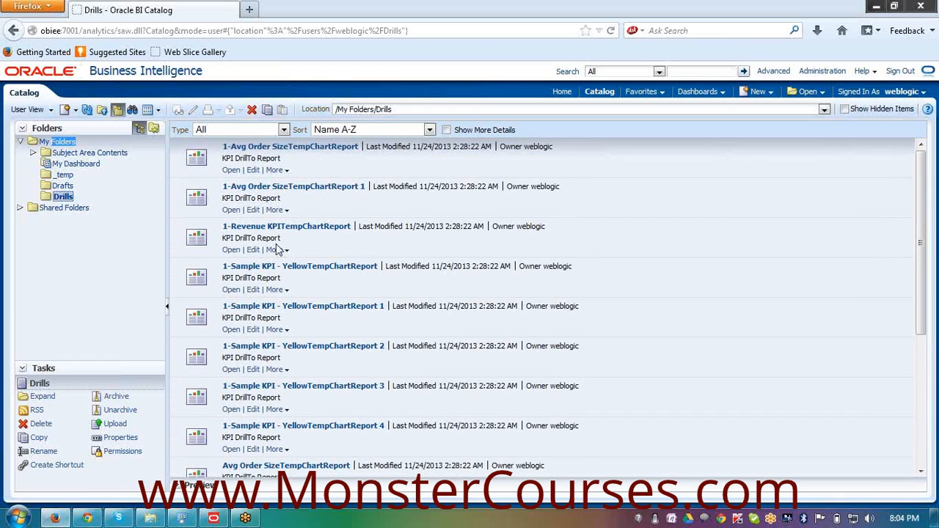
# Step: Open the reports folder inside Shared Folders
pyautogui.click(83, 213)
pyautogui.click(82, 210)
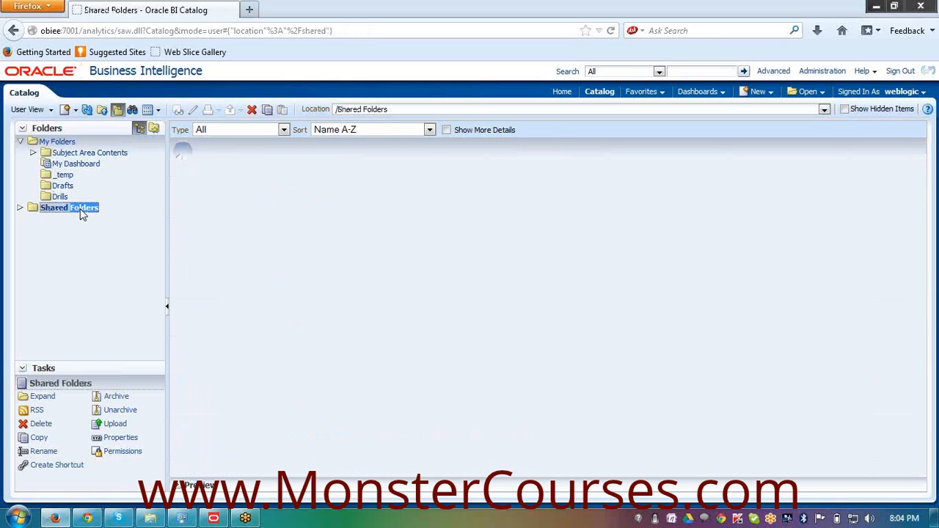
pyautogui.click(74, 234)
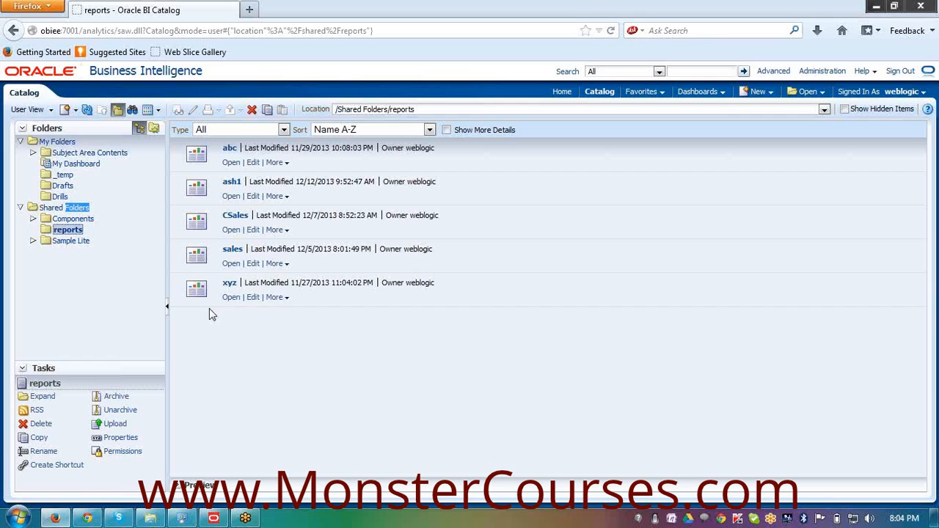
# Step: Compare the object types that can be created from the catalog's own New list and from the global New list
pyautogui.click(75, 112)
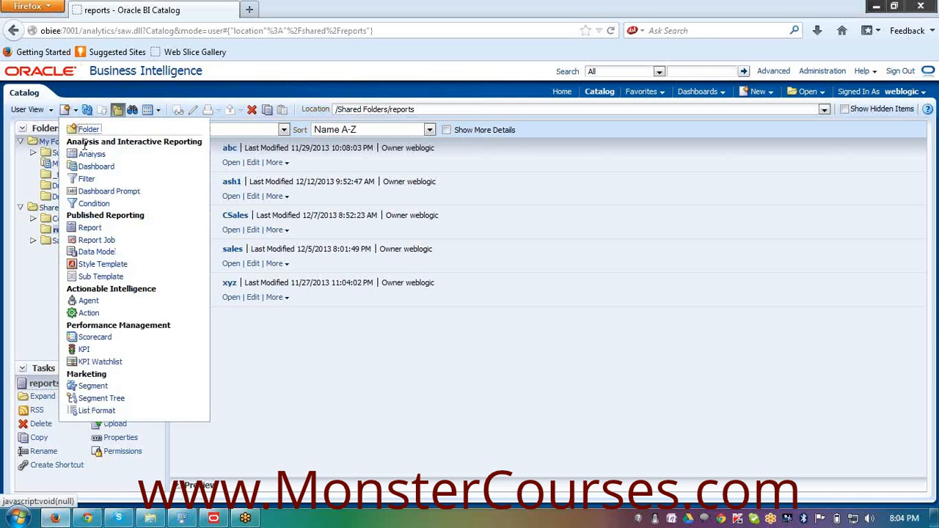
pyautogui.click(753, 91)
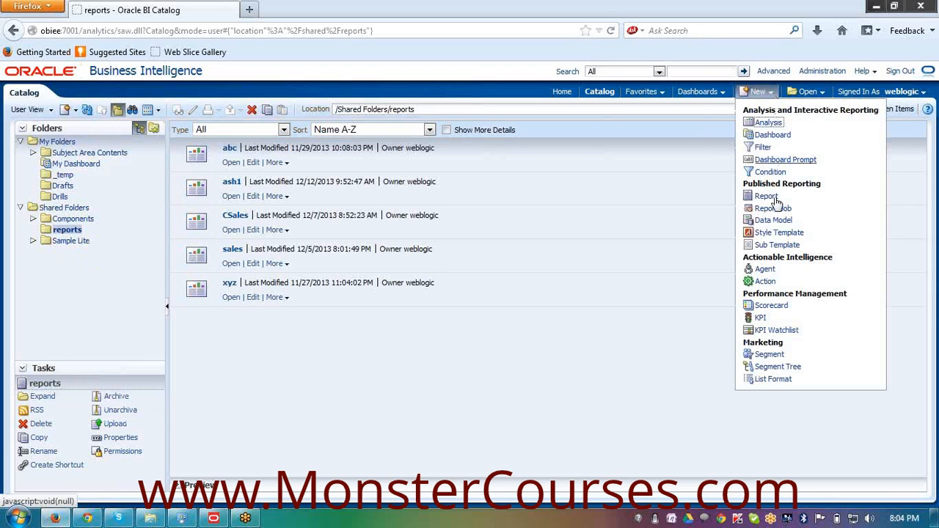
pyautogui.click(73, 110)
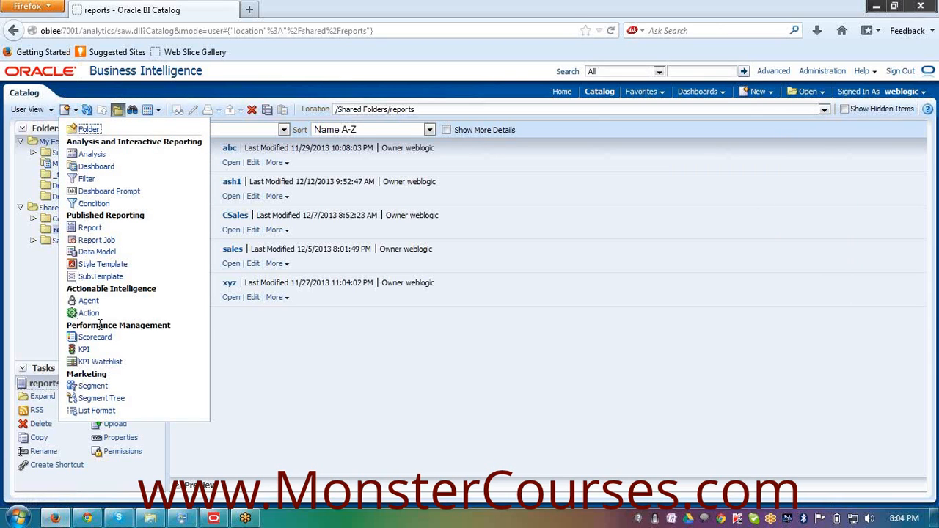
pyautogui.click(769, 94)
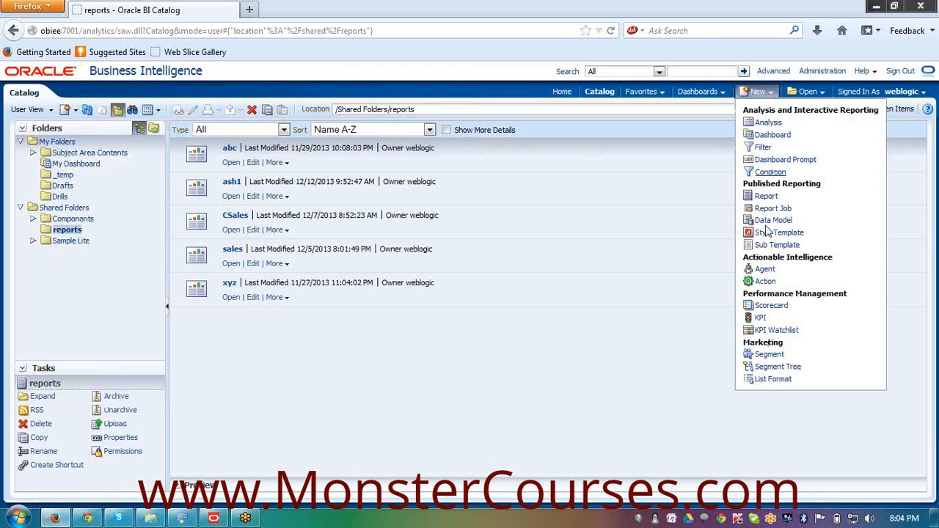
pyautogui.click(67, 109)
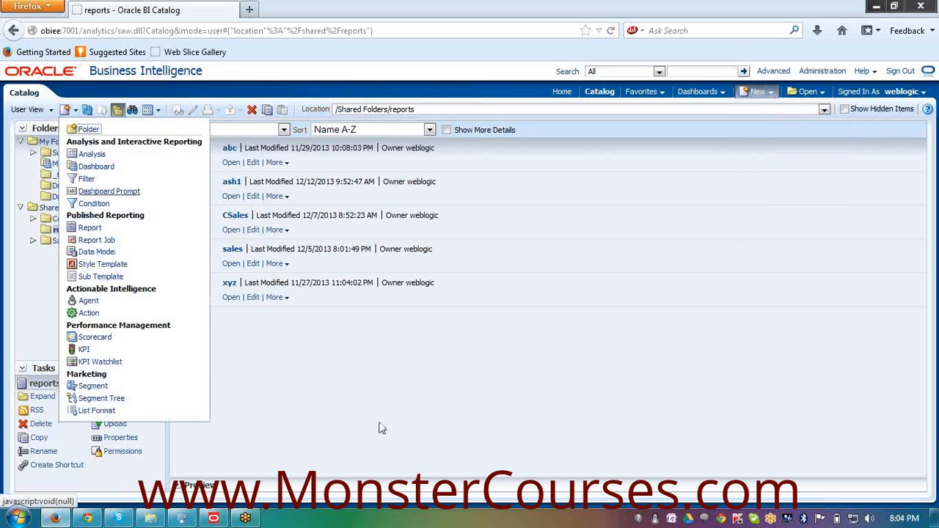
pyautogui.click(345, 333)
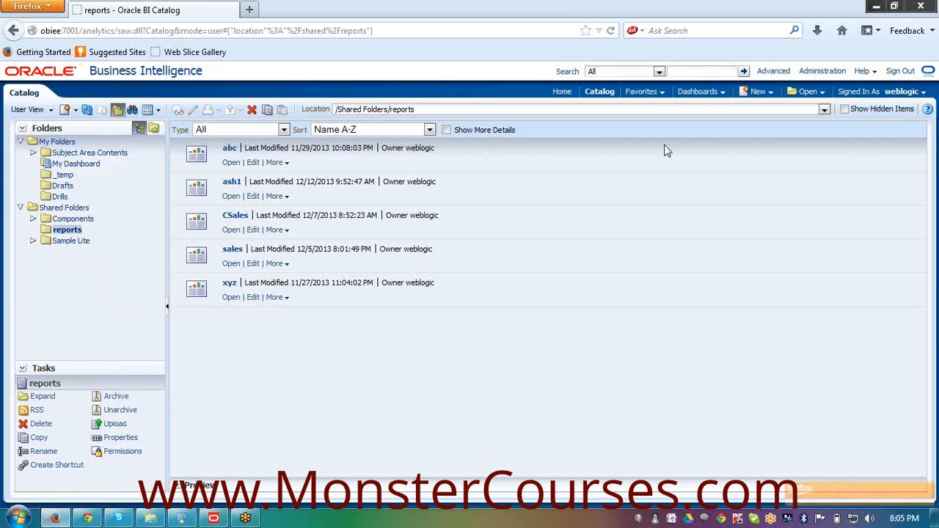
# Step: Inspect the QuickStart - Overview entry in Manage Favorites and leave without saving changes
pyautogui.click(664, 92)
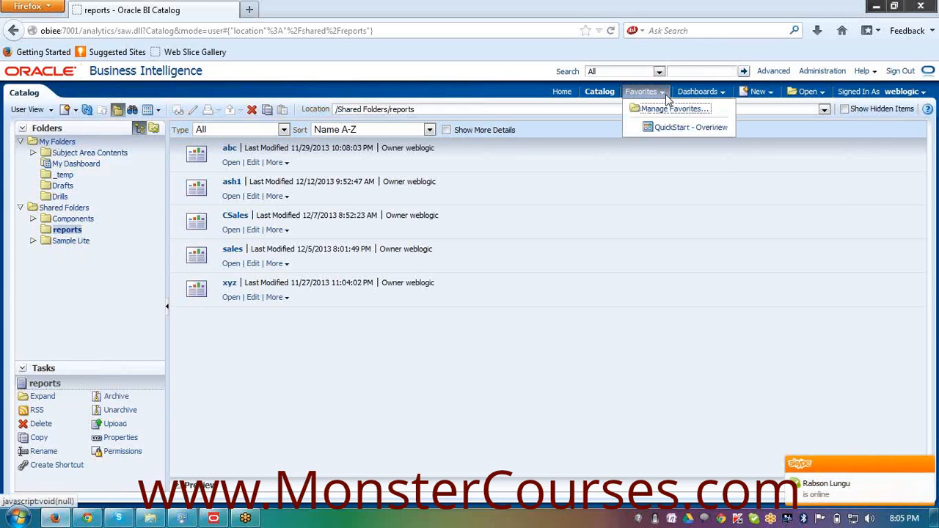
pyautogui.click(669, 109)
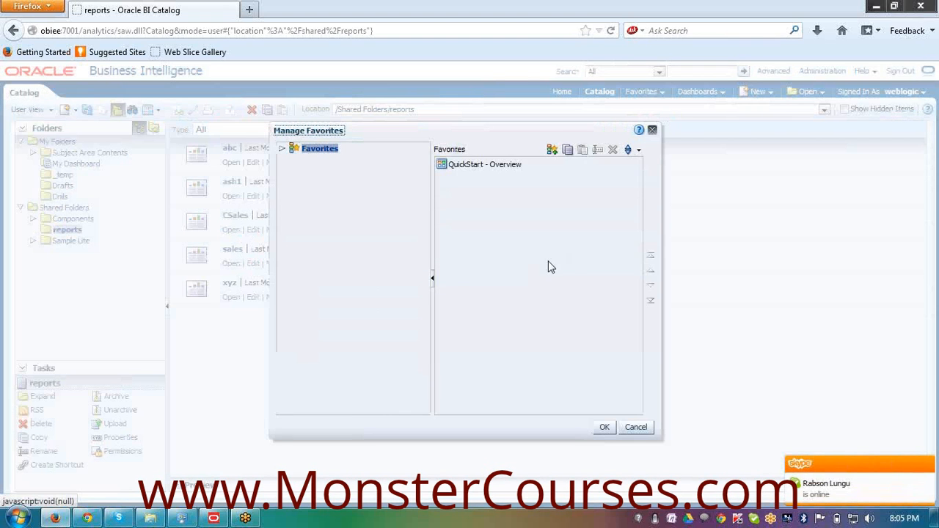
pyautogui.click(491, 169)
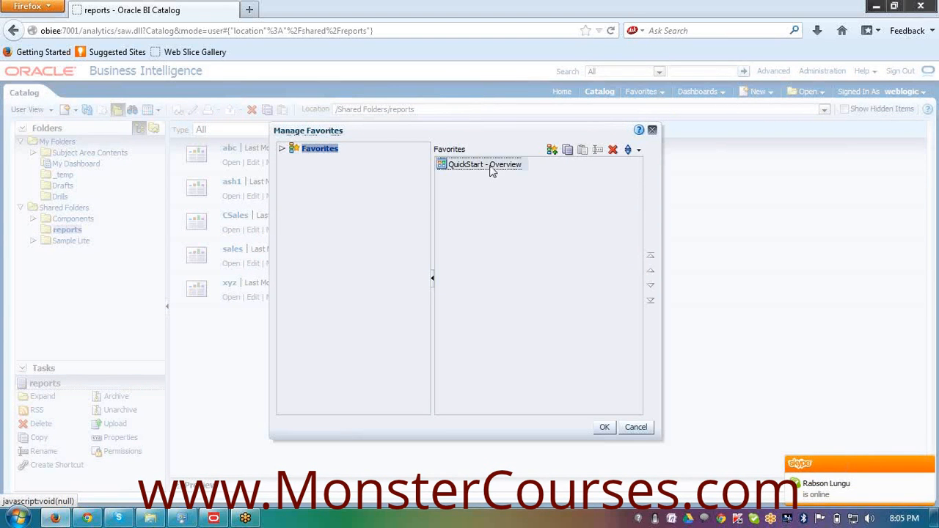
pyautogui.click(635, 428)
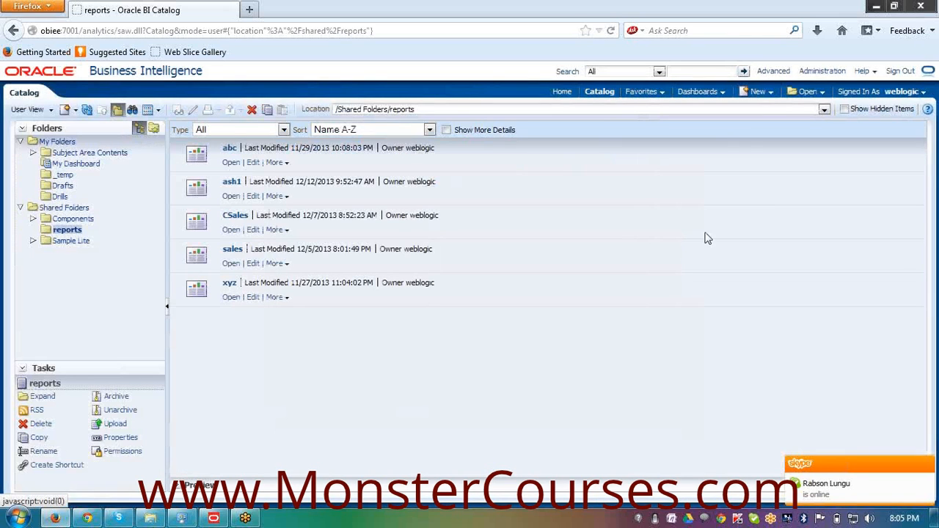
# Step: Review the object types available for creation and the recently opened items in the global header
pyautogui.click(770, 95)
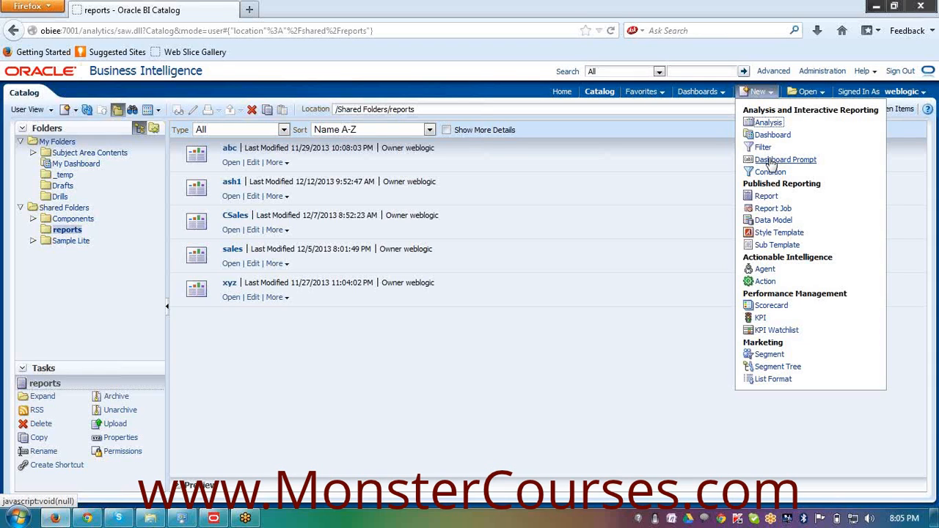
pyautogui.click(816, 93)
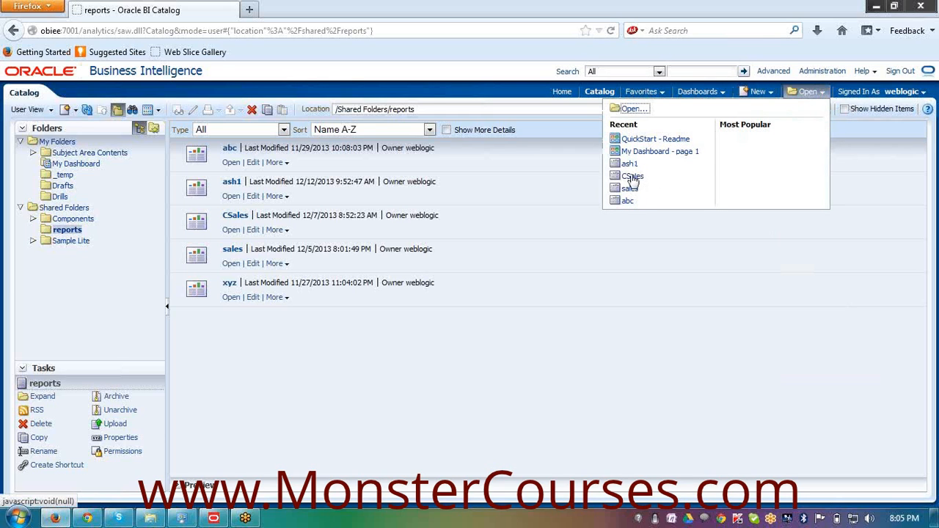
pyautogui.click(905, 265)
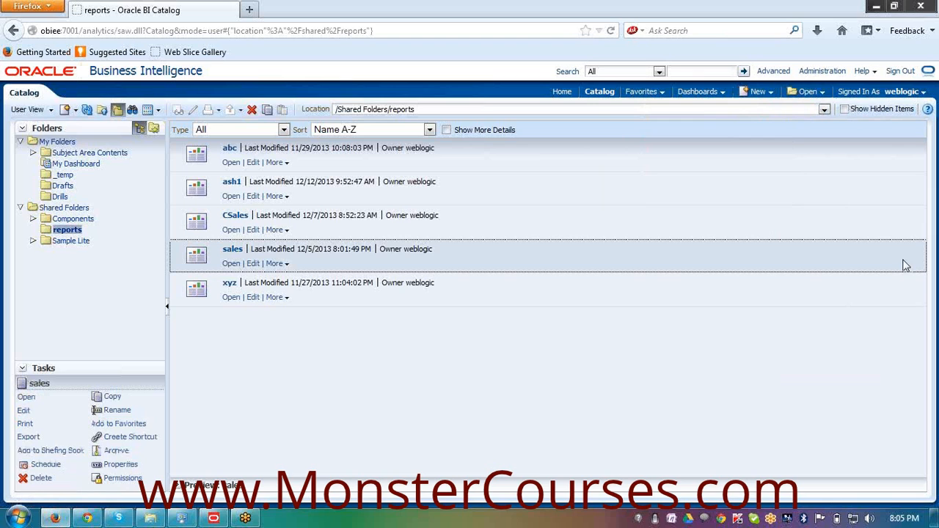
pyautogui.click(902, 93)
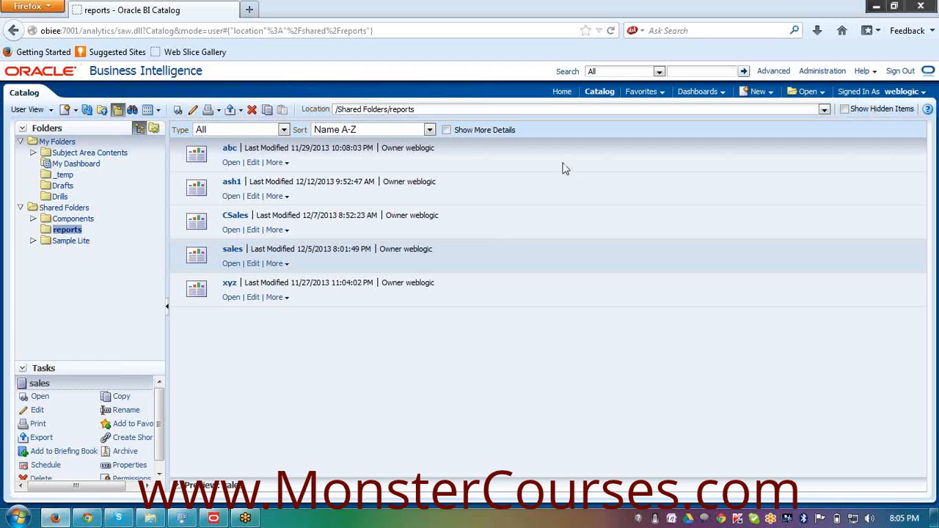
# Step: Create a new analysis based on the SH subject area
pyautogui.click(770, 93)
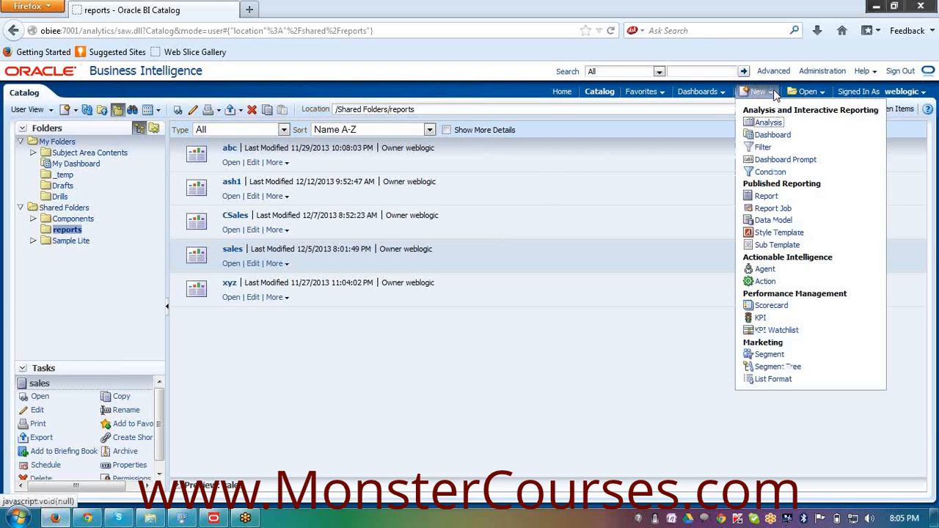
pyautogui.click(768, 122)
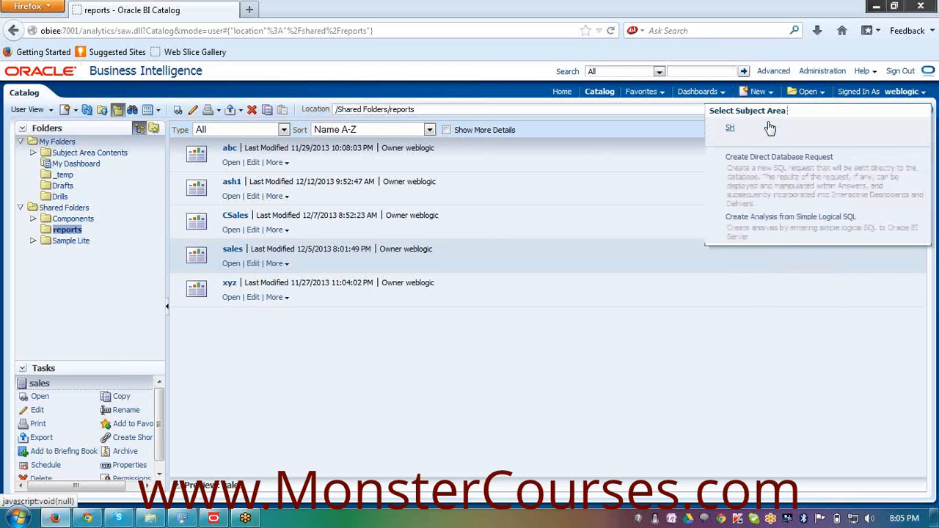
pyautogui.click(732, 130)
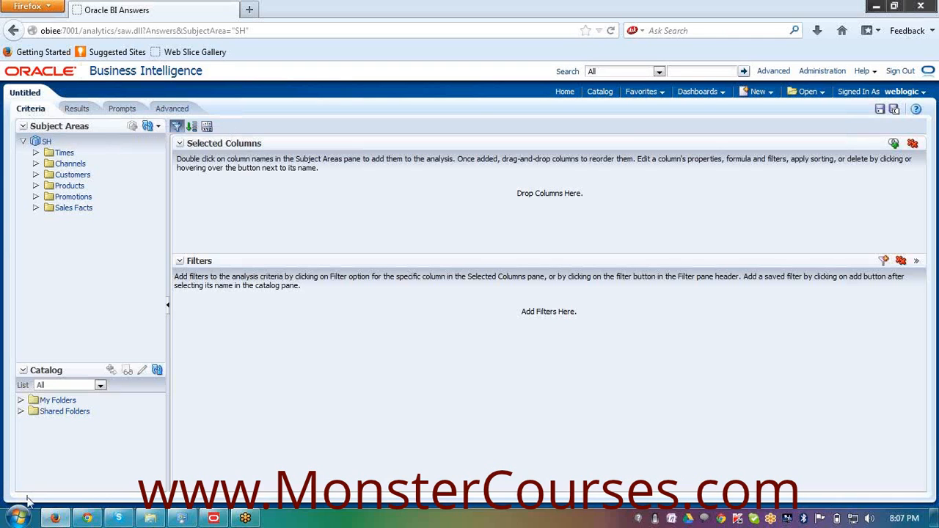
pyautogui.click(59, 400)
pyautogui.click(66, 412)
# Step: Add Calendar Year from Times > Calendar and Amount Sold from Sales Facts to the analysis, and display the results
pyautogui.click(36, 153)
pyautogui.click(49, 165)
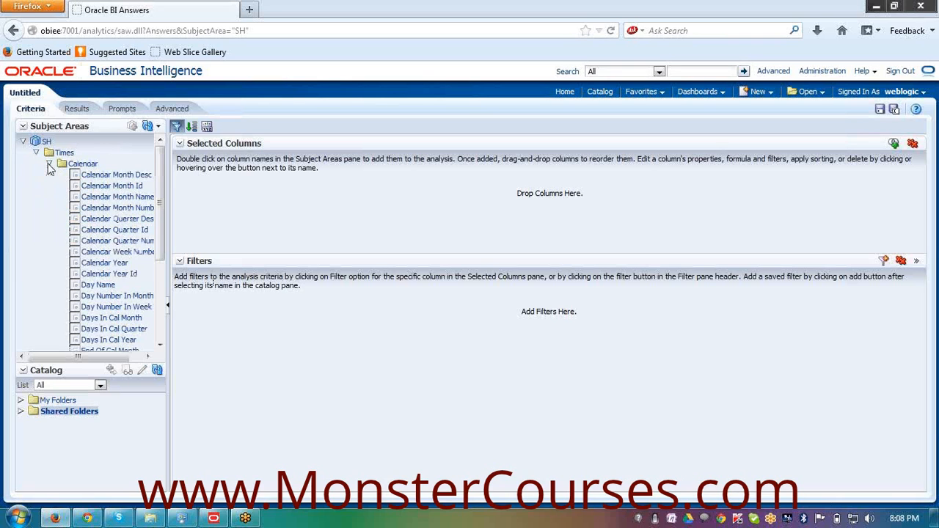
pyautogui.doubleClick(108, 263)
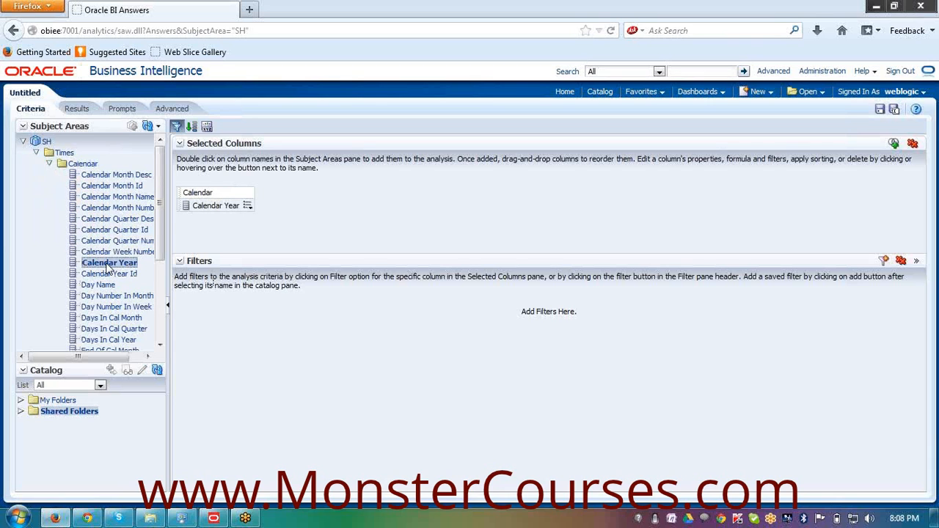
pyautogui.scroll(-5, 109, 266)
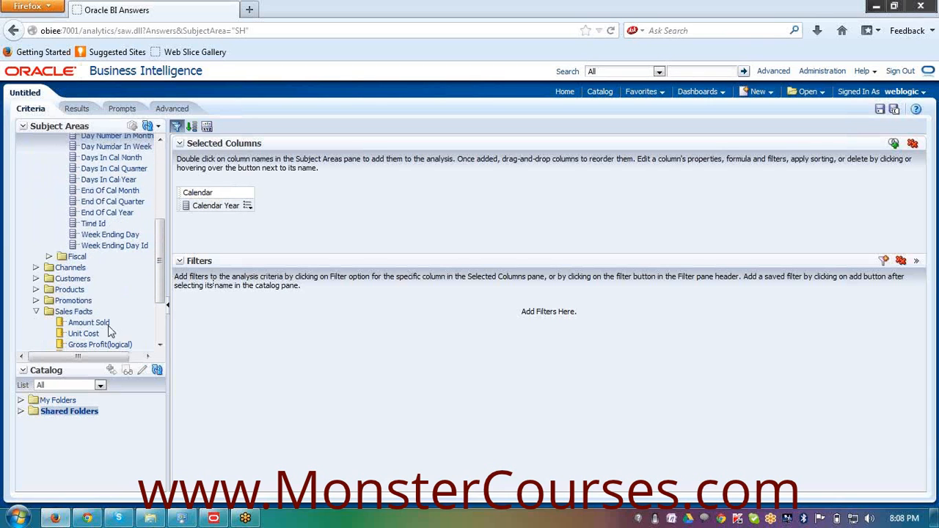
pyautogui.scroll(-3, 110, 331)
pyautogui.doubleClick(93, 244)
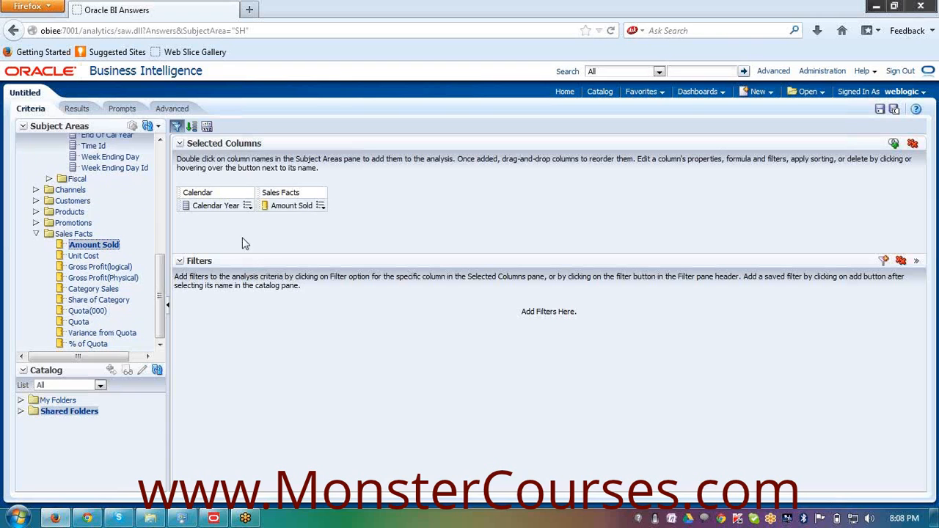
pyautogui.click(76, 109)
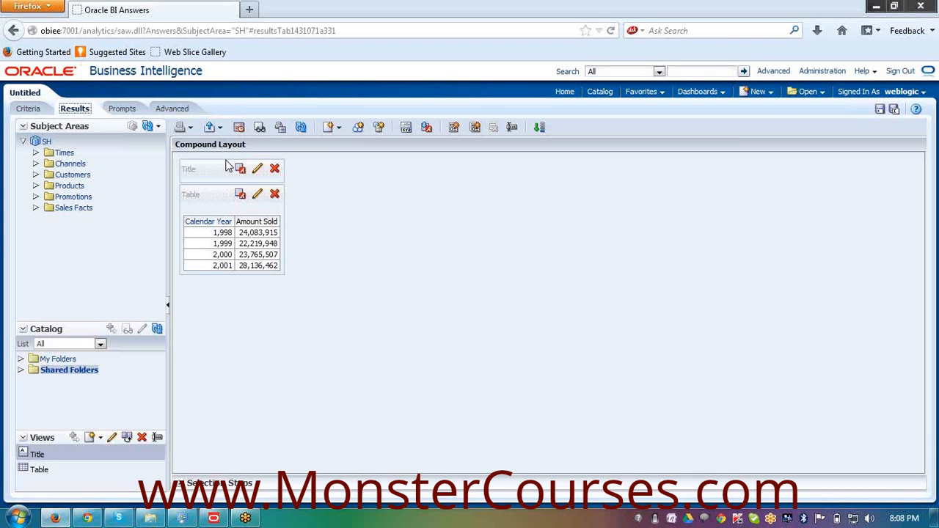
# Step: Try the Title view on either side of the table in the compound layout, and return it above the table
pyautogui.moveTo(199, 174); pyautogui.dragTo(304, 220)
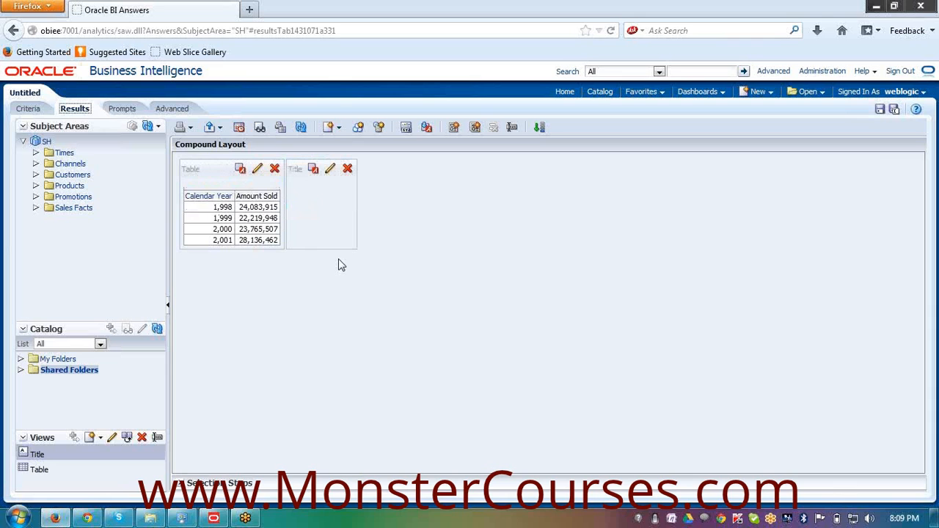
pyautogui.moveTo(299, 169); pyautogui.dragTo(182, 237)
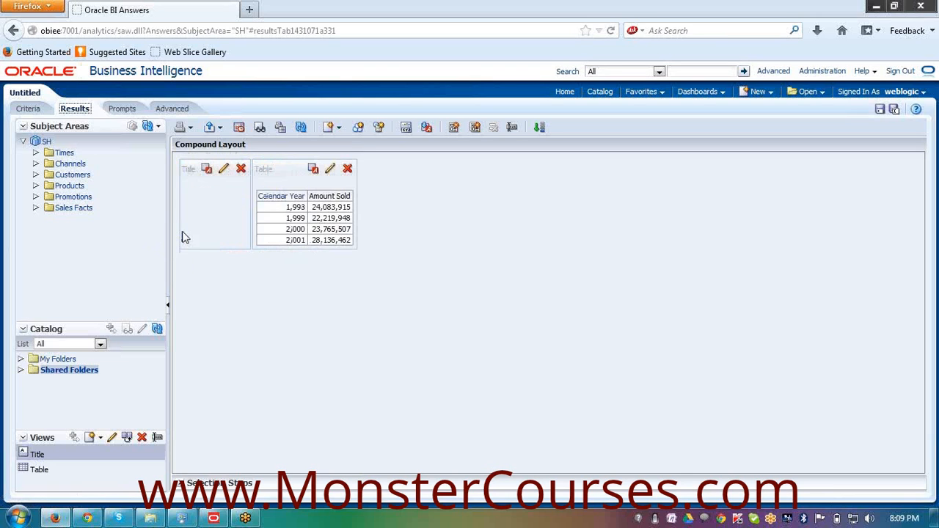
pyautogui.moveTo(196, 169); pyautogui.dragTo(295, 176)
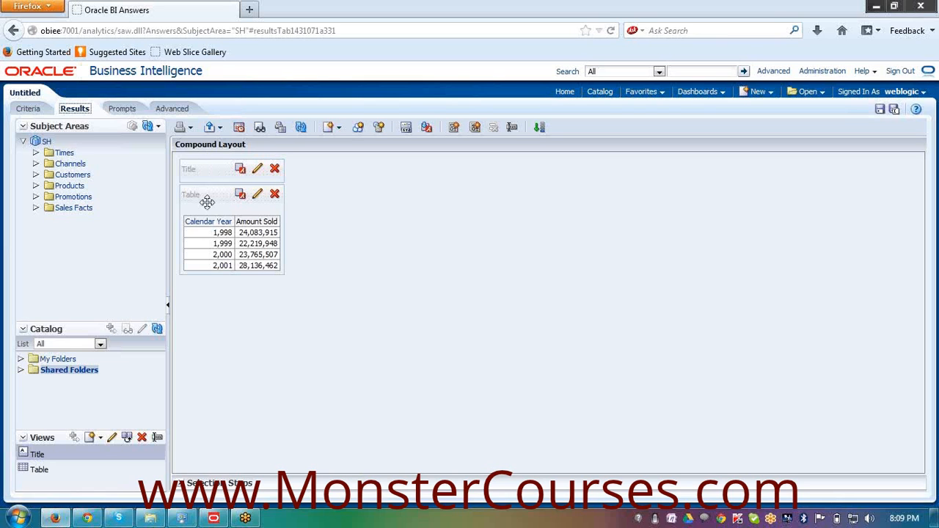
# Step: Edit the Title view, setting the title to MY REPORT and turning off Display Saved Name
pyautogui.click(261, 169)
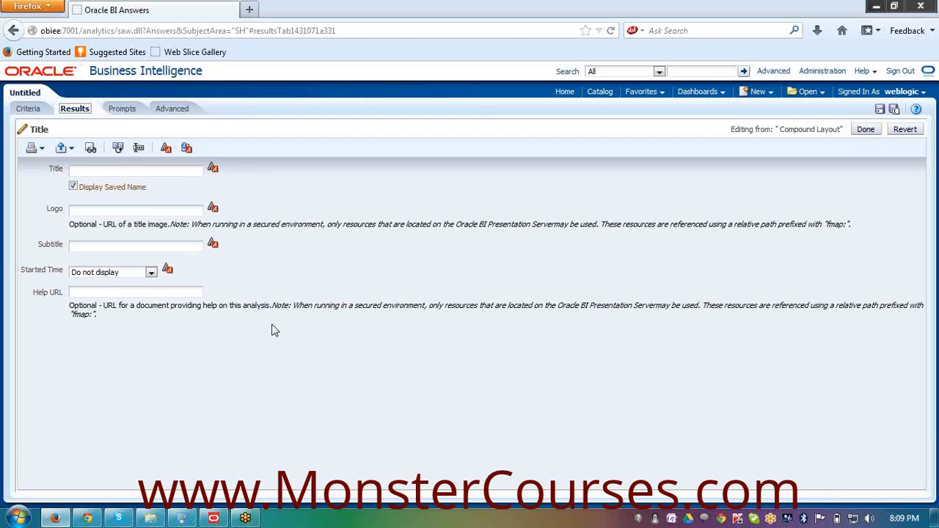
pyautogui.click(180, 171)
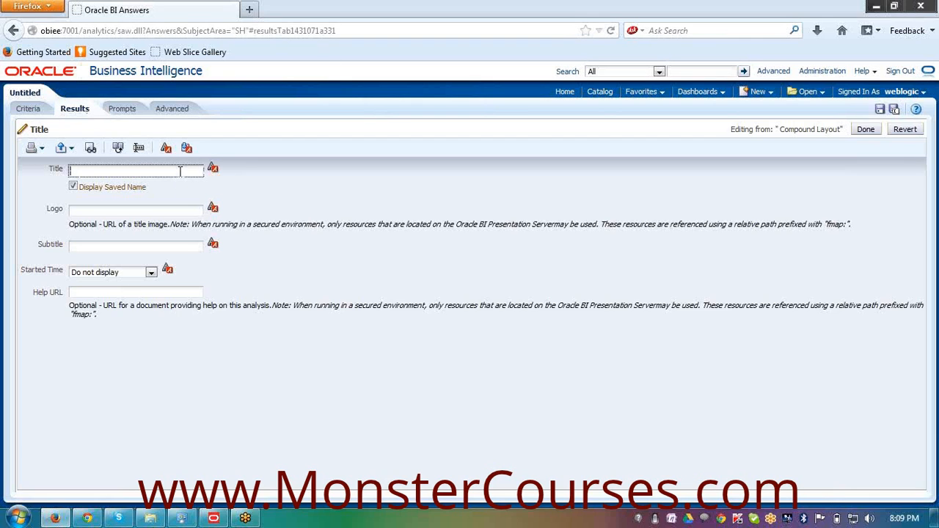
pyautogui.write('MY REPORT')
pyautogui.click(73, 188)
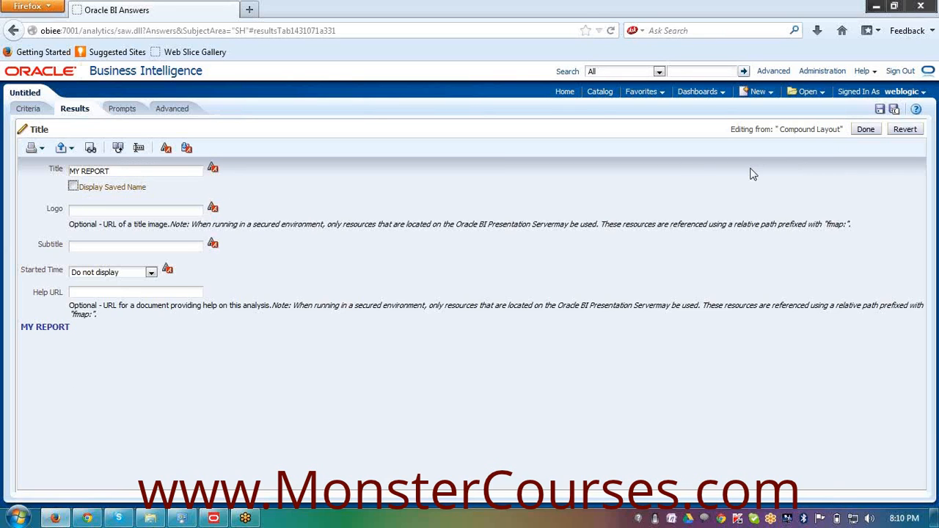
# Step: Set the title's logo to the image fmap:images/report_call.jpg
pyautogui.click(88, 211)
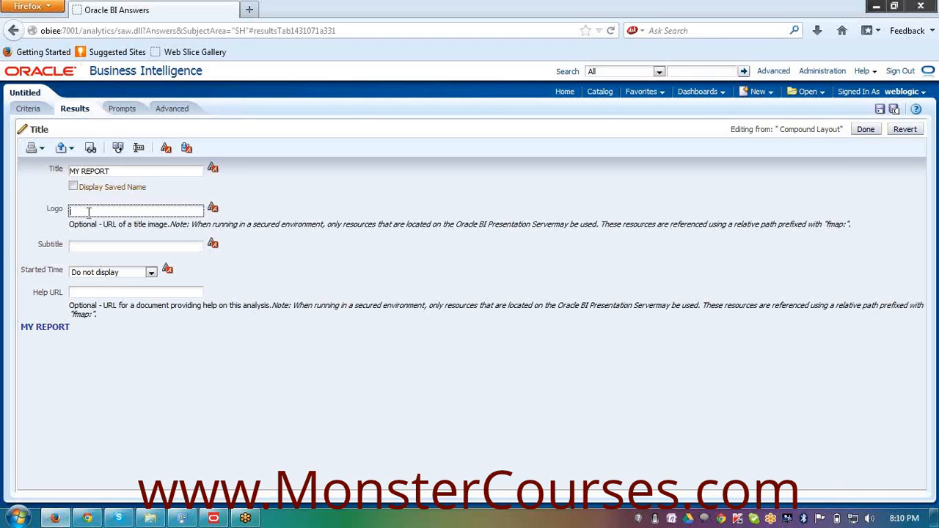
pyautogui.write('fmap:')
pyautogui.write('images/')
pyautogui.write('report_call.jpg')
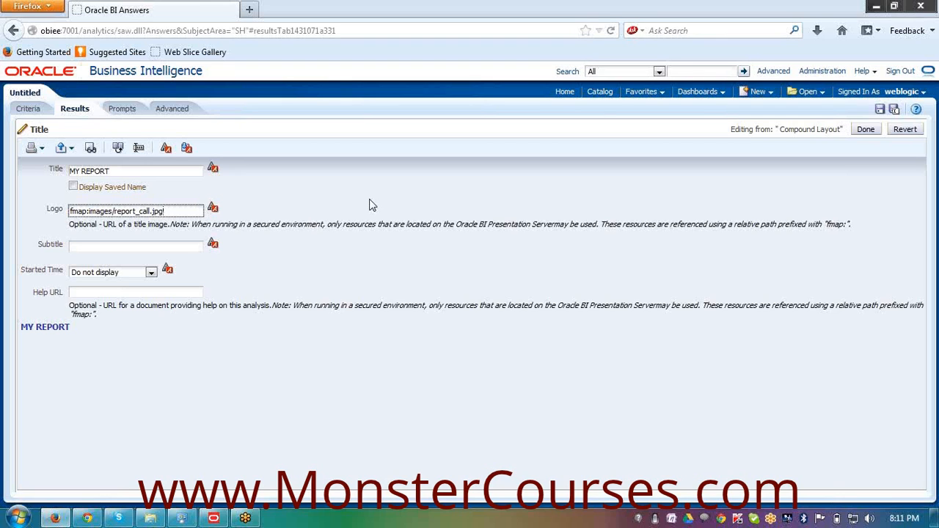
pyautogui.click(264, 225)
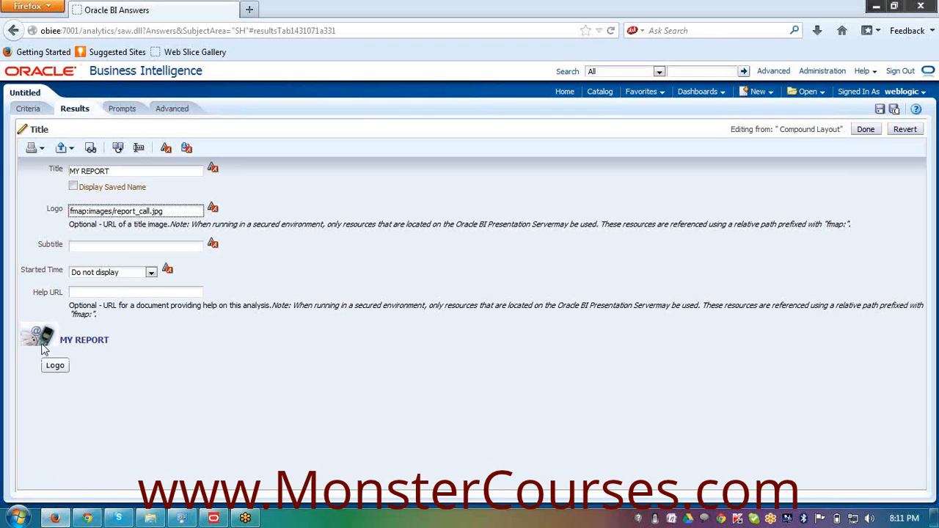
pyautogui.click(15, 519)
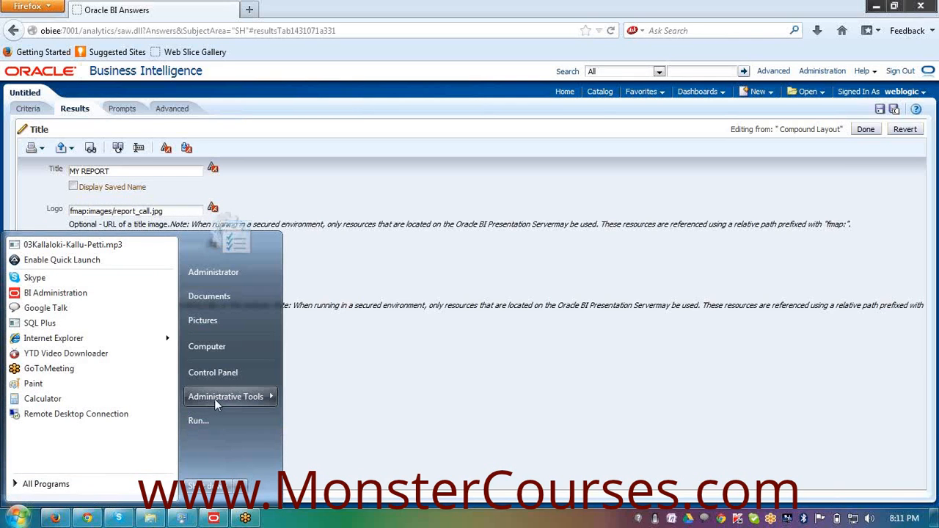
pyautogui.moveTo(215, 399)
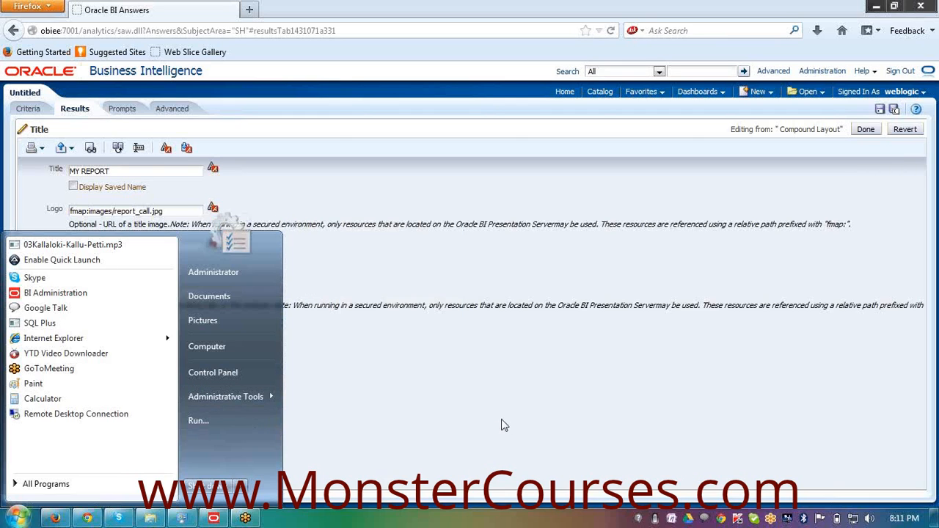
pyautogui.click(471, 403)
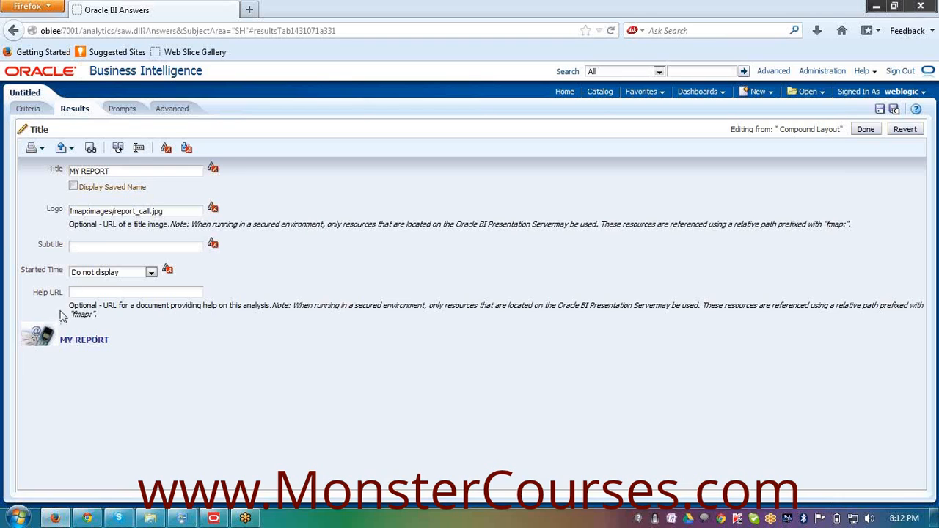
pyautogui.click(104, 246)
pyautogui.write('My first report')
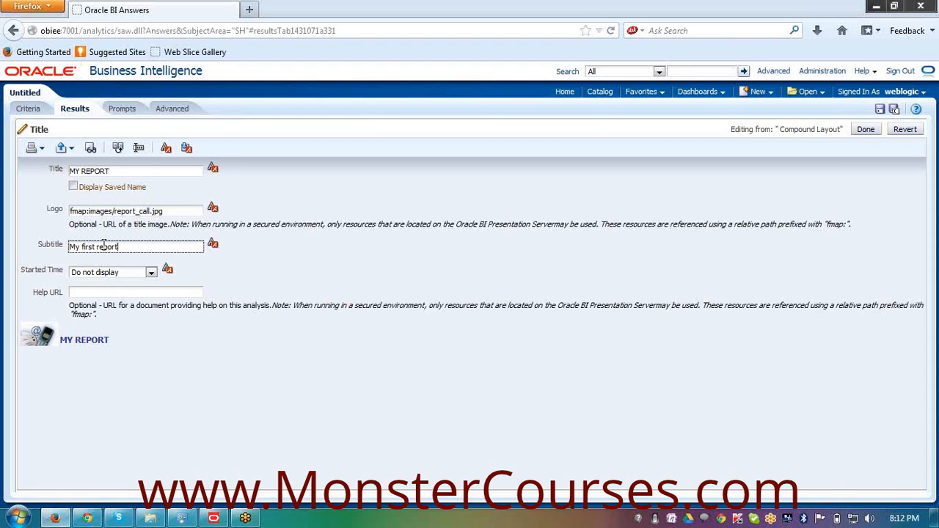
pyautogui.press('BackSpace')
pyautogui.press('BackSpace')
pyautogui.press('BackSpace')
pyautogui.press('BackSpace')
pyautogui.press('BackSpace')
pyautogui.press('BackSpace')
pyautogui.press('BackSpace')
pyautogui.press('BackSpace')
pyautogui.press('BackSpace')
pyautogui.press('BackSpace')
pyautogui.press('BackSpace')
pyautogui.press('BackSpace')
pyautogui.press('BackSpace')
pyautogui.press('BackSpace')
pyautogui.press('BackSpace')
# Step: Set the subtitle to the session variable expression @{session.userID}
pyautogui.write('@')
pyautogui.write('{')
pyautogui.write('syst')
pyautogui.press('BackSpace')
pyautogui.press('BackSpace')
pyautogui.press('BackSpace')
pyautogui.write('ession.user}')
pyautogui.write('D}')
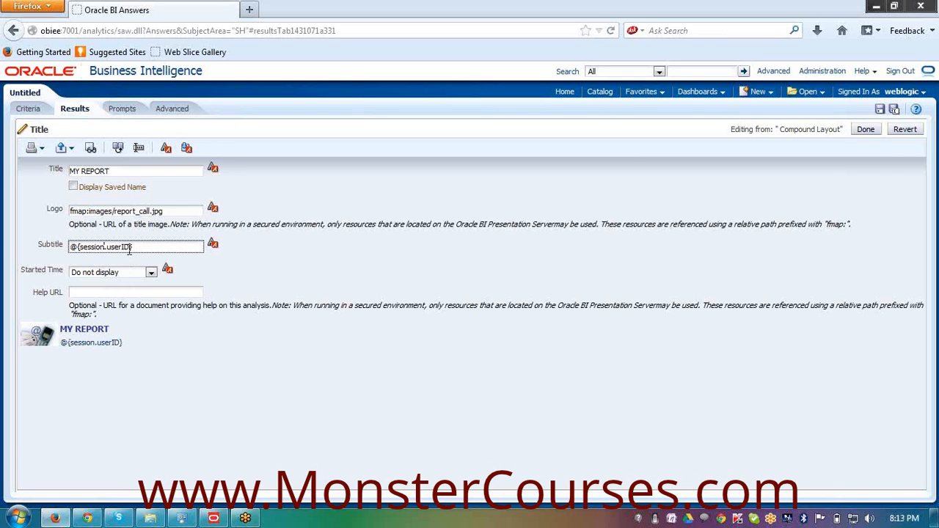
# Step: Replace the variable in the subtitle expression so that it reads @{session.currentUser}
pyautogui.press('BackSpace')
pyautogui.press('BackSpace')
pyautogui.press('BackSpace')
pyautogui.press('BackSpace')
pyautogui.press('BackSpace')
pyautogui.press('BackSpace')
pyautogui.press('BackSpace')
pyautogui.write('current}User}')
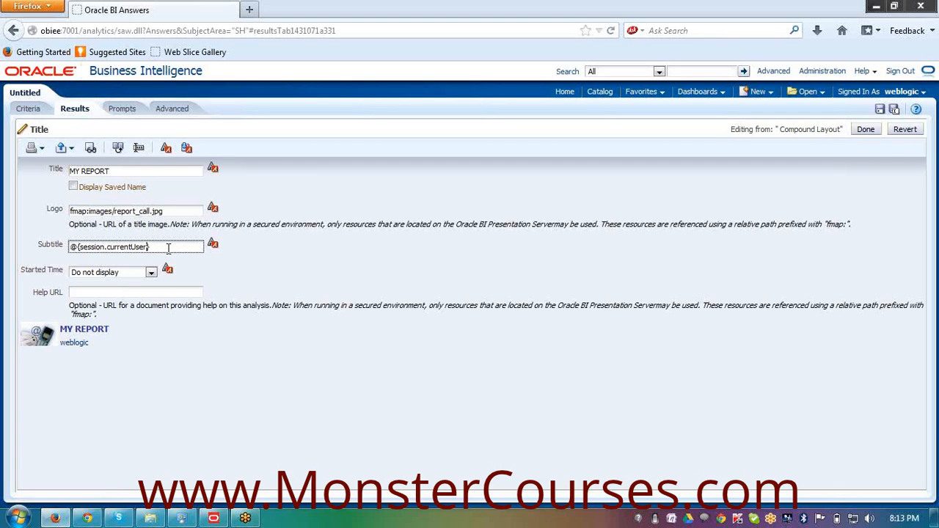
# Step: Set Started Time to Display date and time, leave the Help URL empty, and finish editing the Title view
pyautogui.click(129, 274)
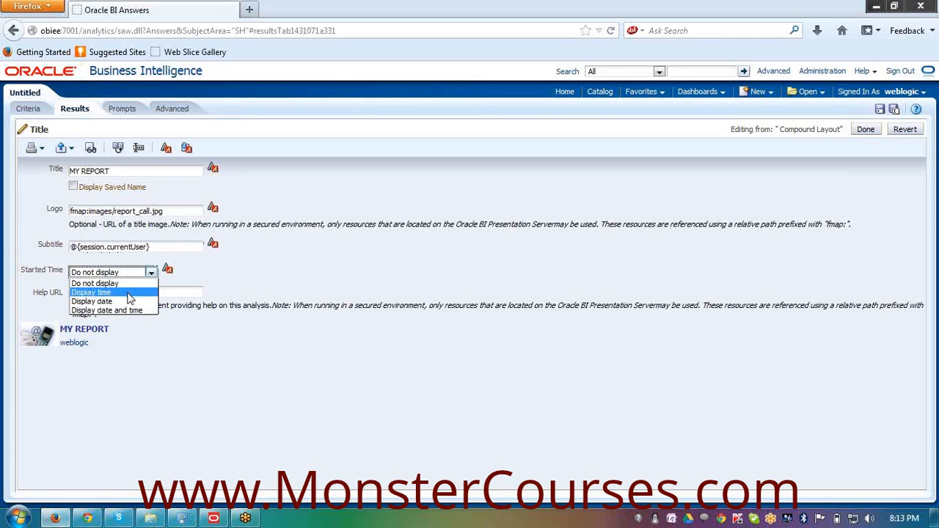
pyautogui.click(128, 295)
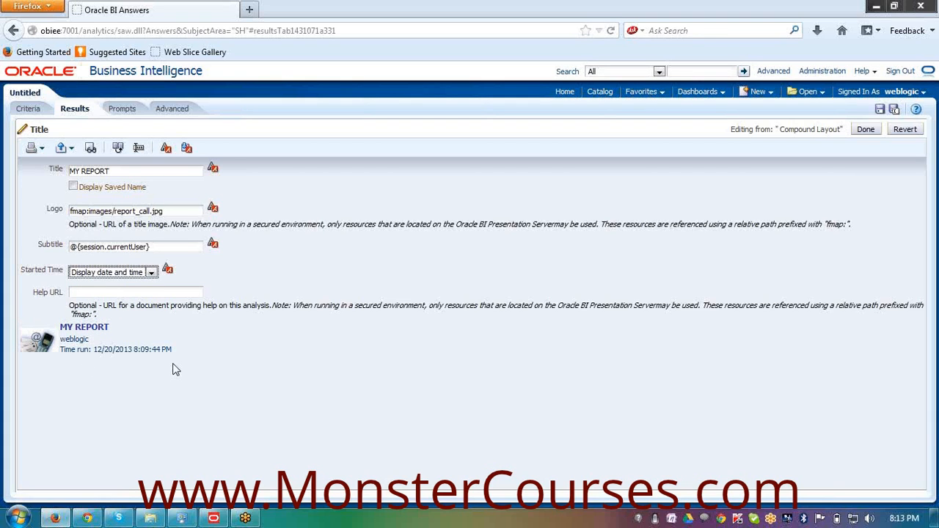
pyautogui.click(112, 294)
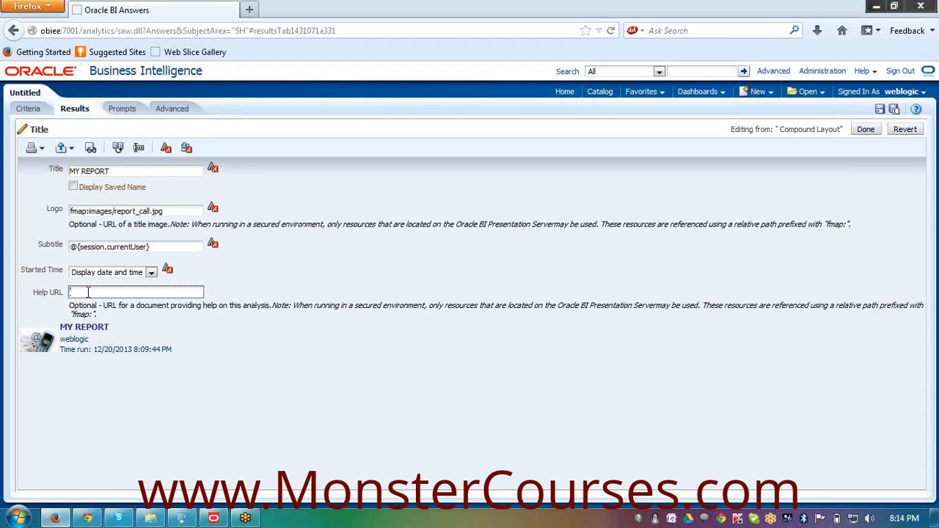
pyautogui.click(166, 318)
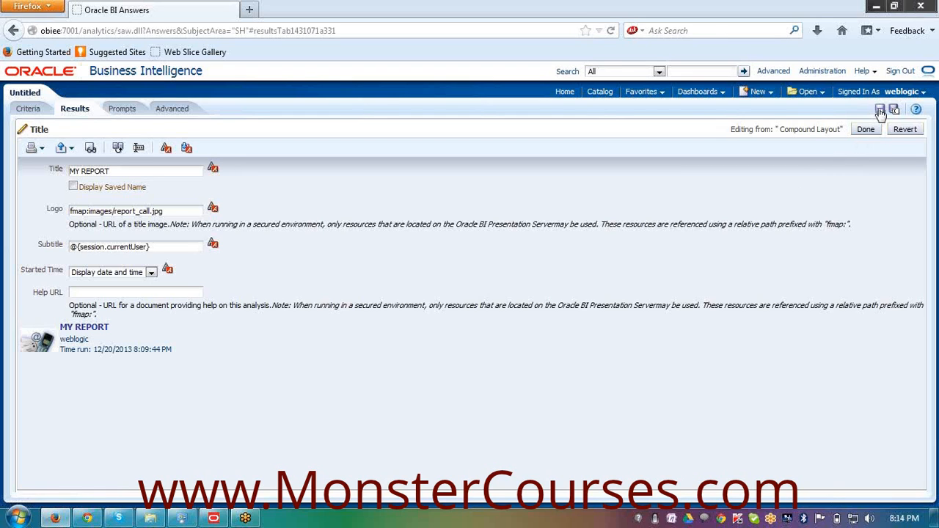
pyautogui.click(863, 132)
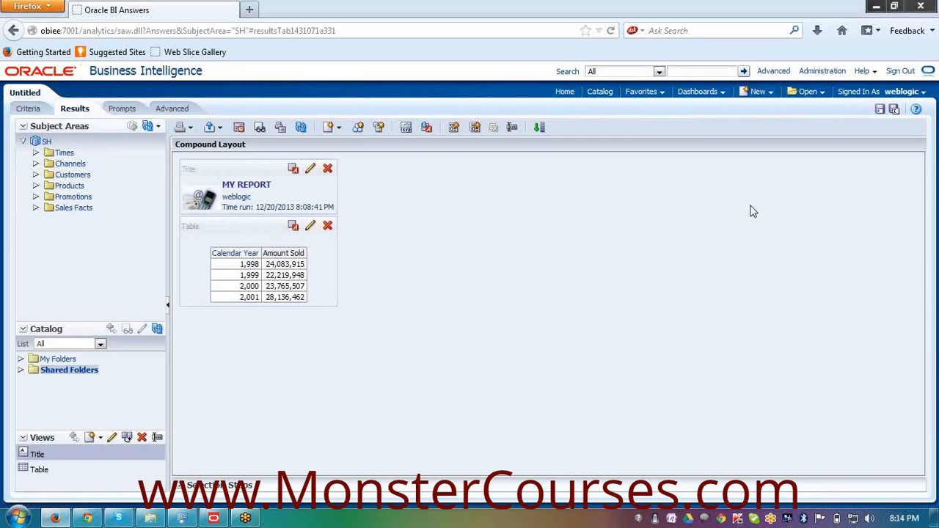
# Step: Save the analysis in /Shared Folders/reports, naming it with the person's first name followed by 1
pyautogui.click(881, 111)
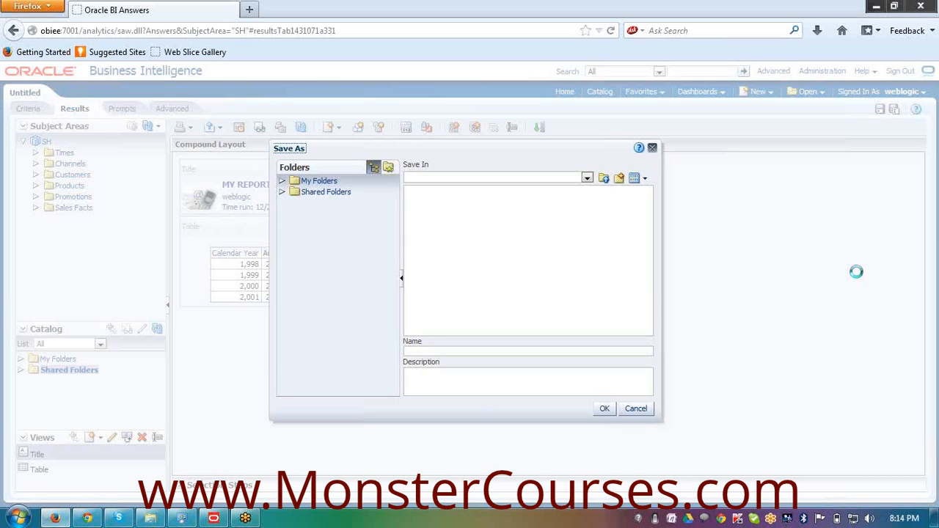
pyautogui.write('Alamo')
pyautogui.write('ir 1')
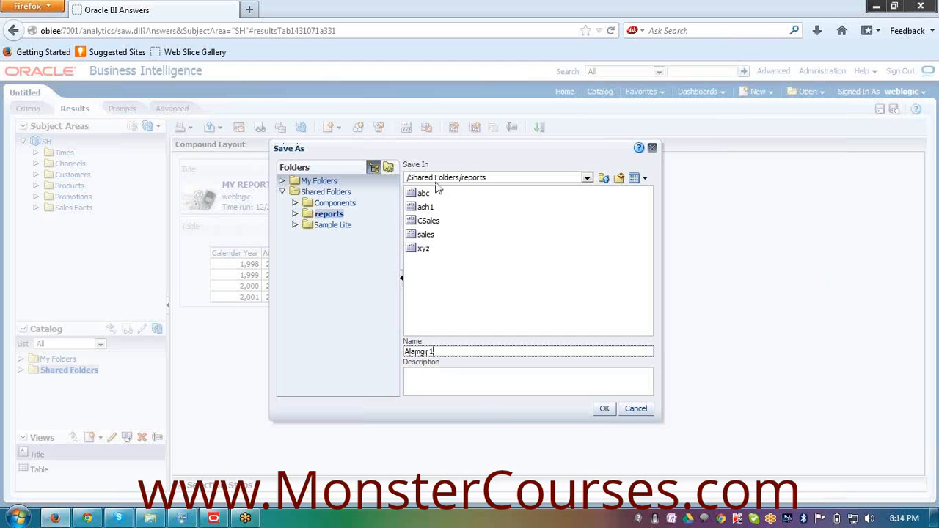
pyautogui.click(606, 410)
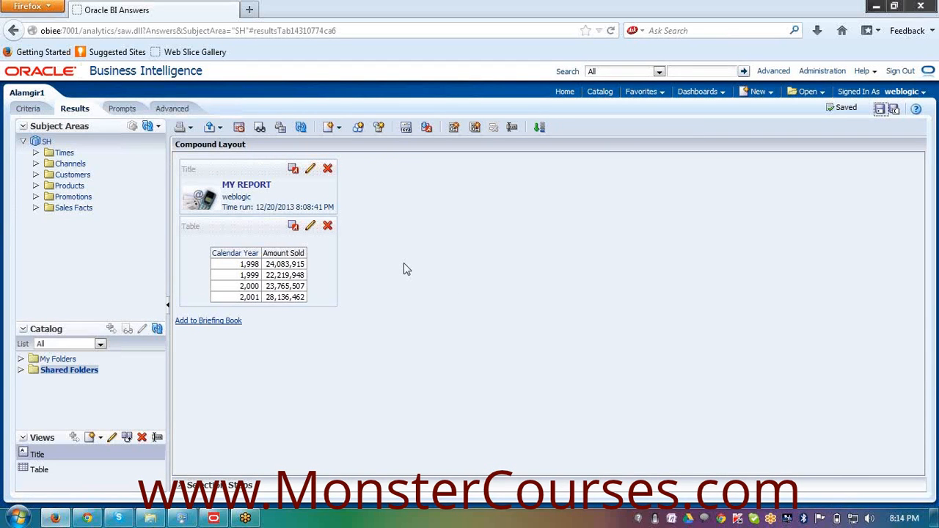
# Step: Turn on Display Saved Name in the Title view and return to the compound layout
pyautogui.click(311, 170)
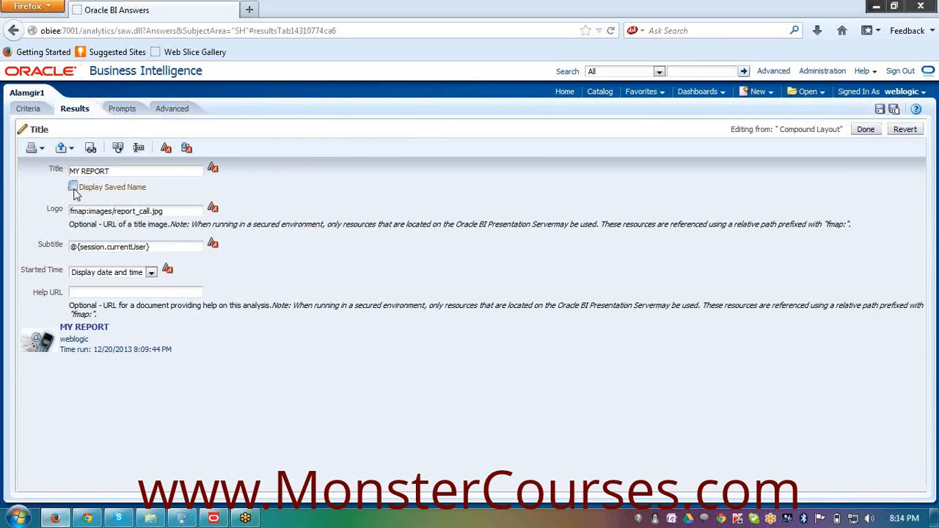
pyautogui.click(73, 187)
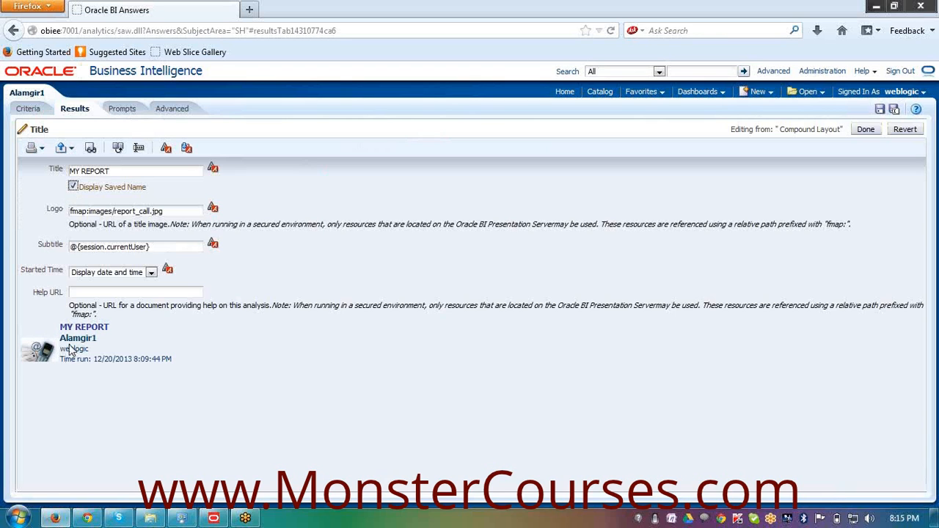
pyautogui.click(871, 134)
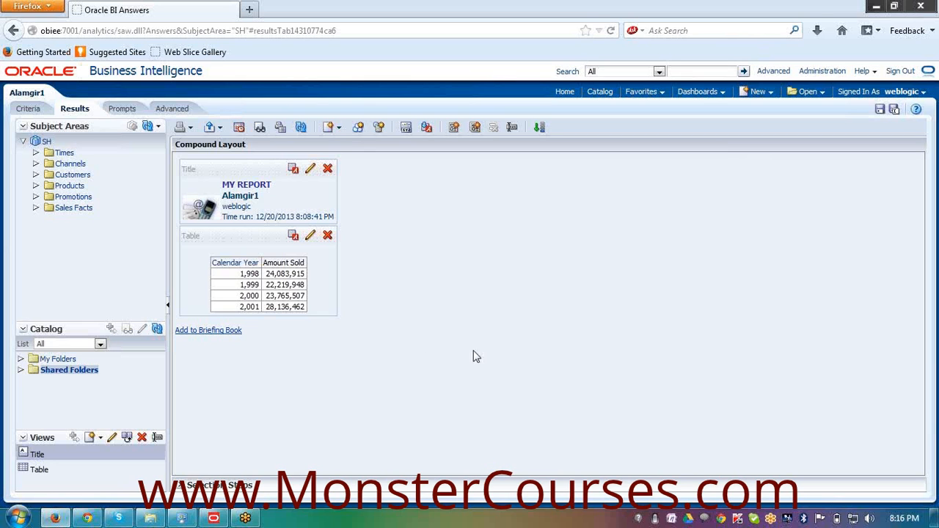
# Step: Open the Table view for editing and look over the Table Prompts and Sections areas of its layout
pyautogui.click(309, 236)
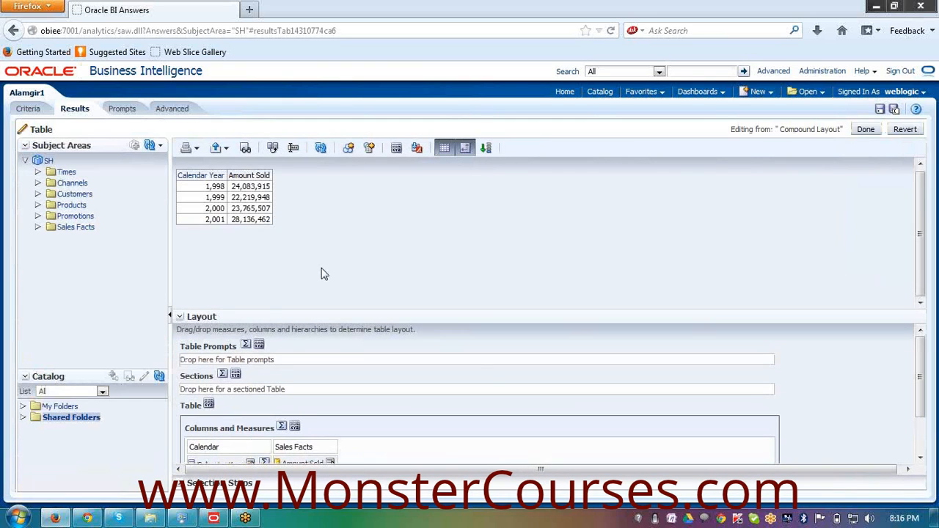
pyautogui.scroll(-2, 480, 383)
pyautogui.scroll(3, 543, 410)
pyautogui.moveTo(189, 348); pyautogui.dragTo(228, 350)
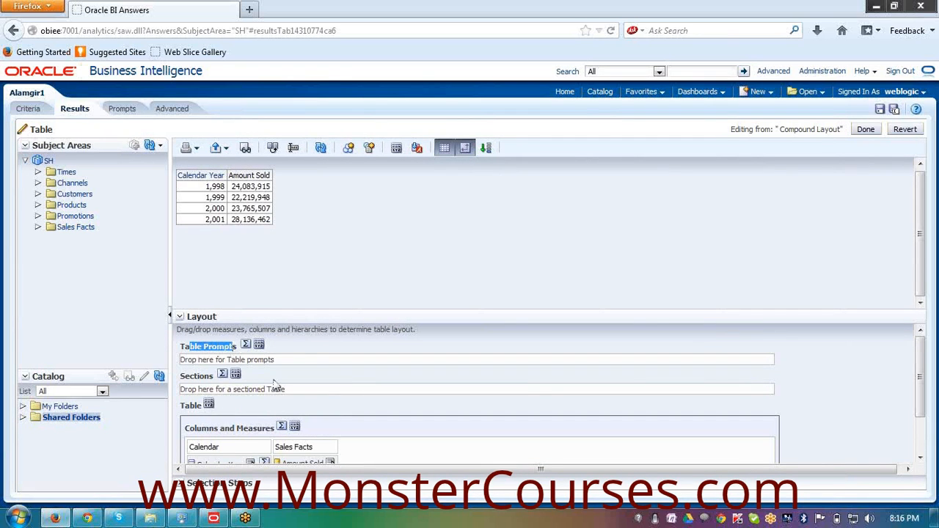
pyautogui.click(308, 350)
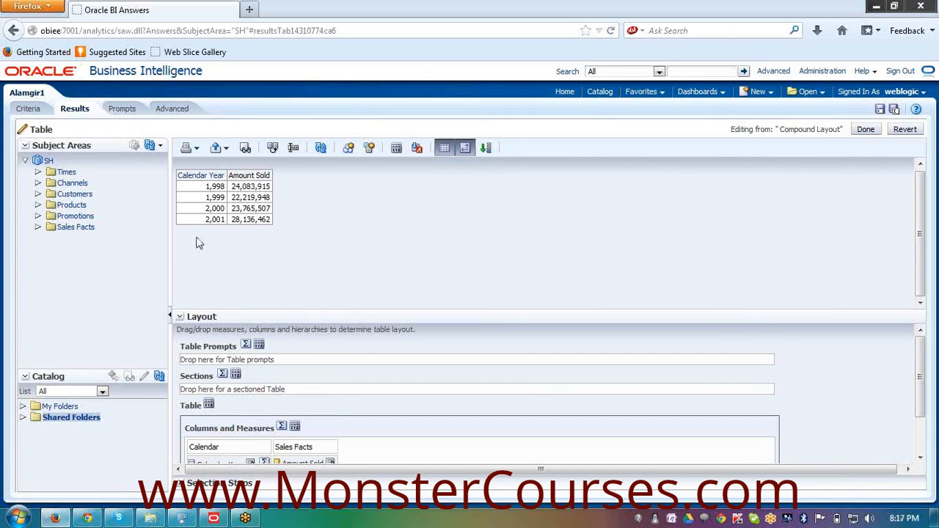
# Step: Add Calendar Year from the Times Calendar folder as a table prompt and set the prompt to 2,000
pyautogui.click(37, 173)
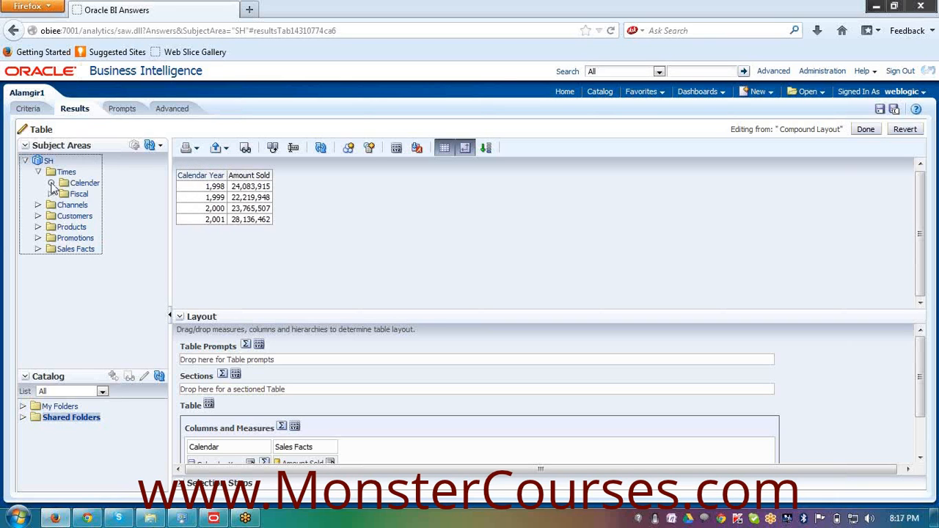
pyautogui.click(52, 184)
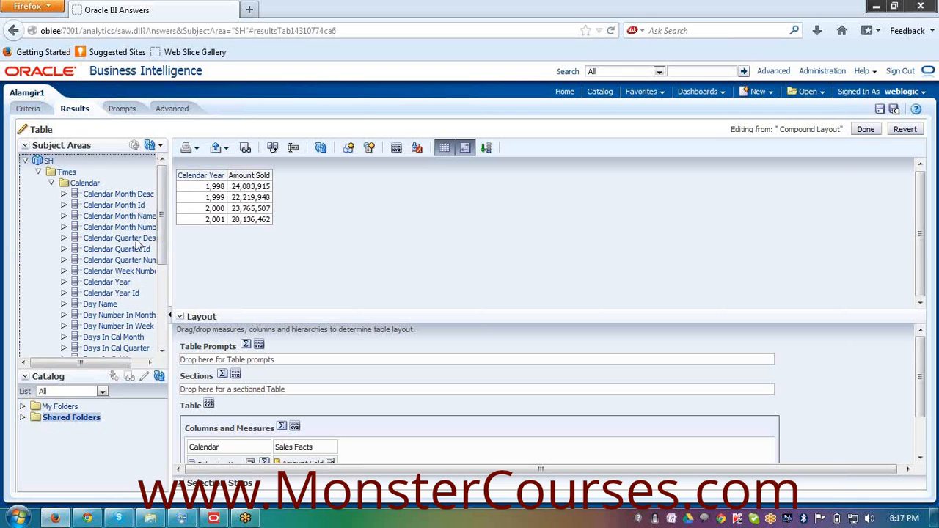
pyautogui.scroll(-1, 135, 253)
pyautogui.scroll(-2, 134, 253)
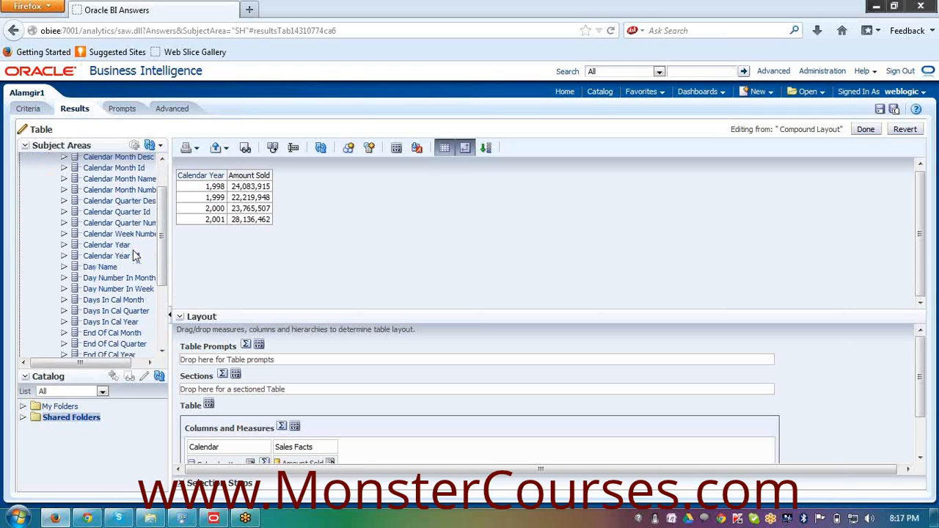
pyautogui.scroll(-5, 134, 257)
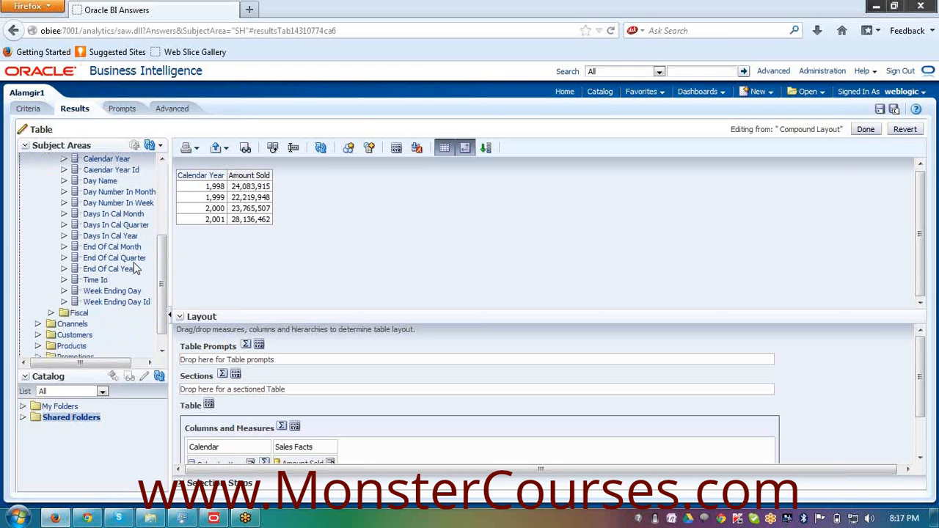
pyautogui.scroll(3, 135, 270)
pyautogui.moveTo(106, 201); pyautogui.dragTo(209, 352)
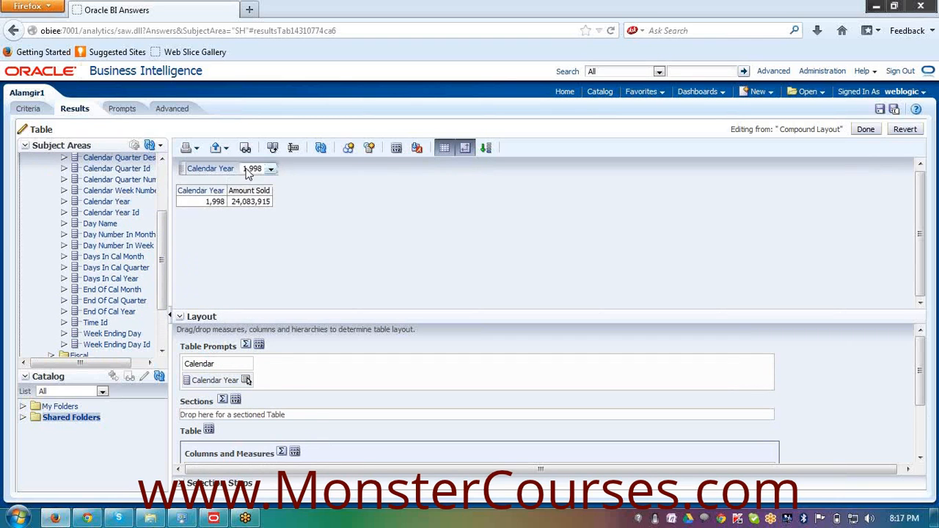
pyautogui.click(270, 169)
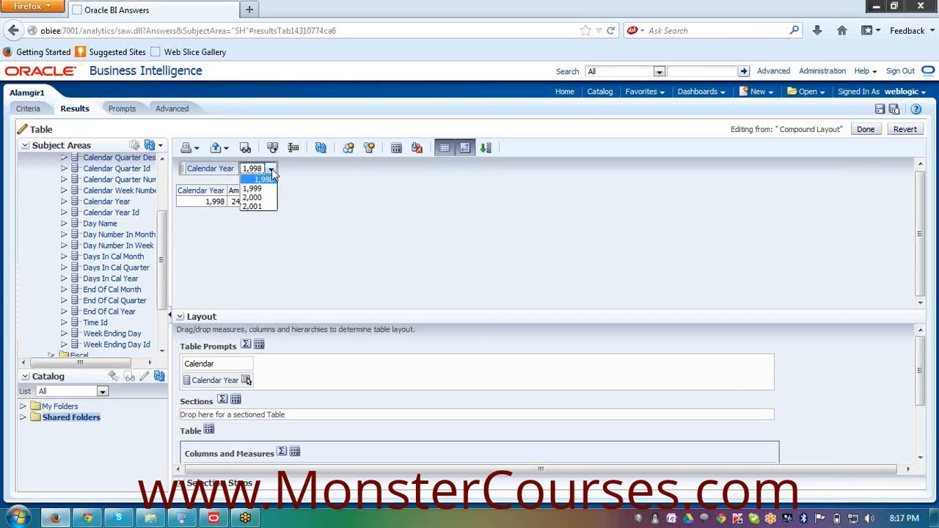
pyautogui.click(251, 197)
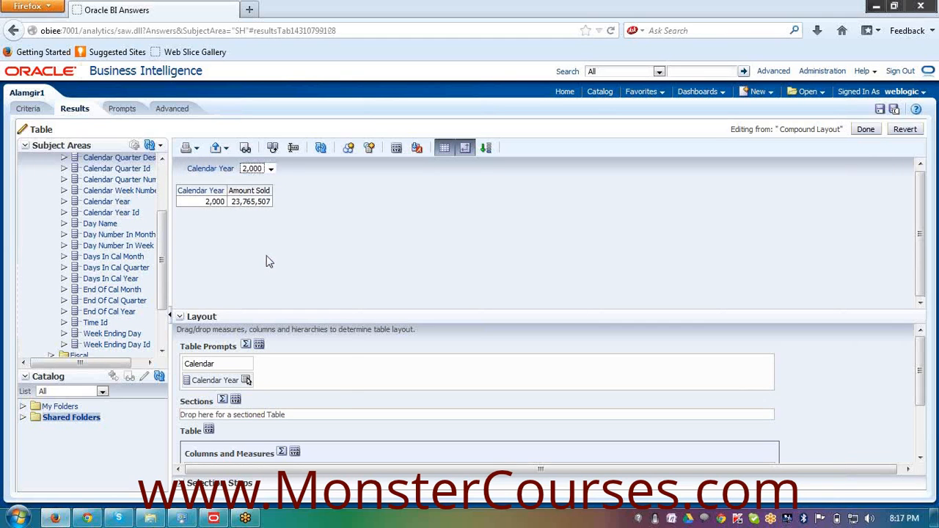
# Step: Add Amount Sold from the Sales Facts folder to the Sections area of the table layout
pyautogui.scroll(-1, 348, 361)
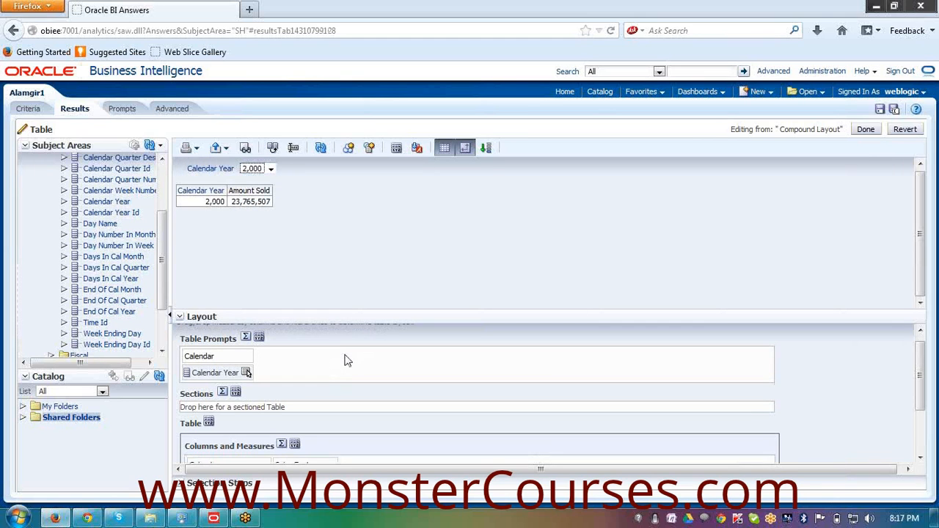
pyautogui.scroll(-2, 348, 361)
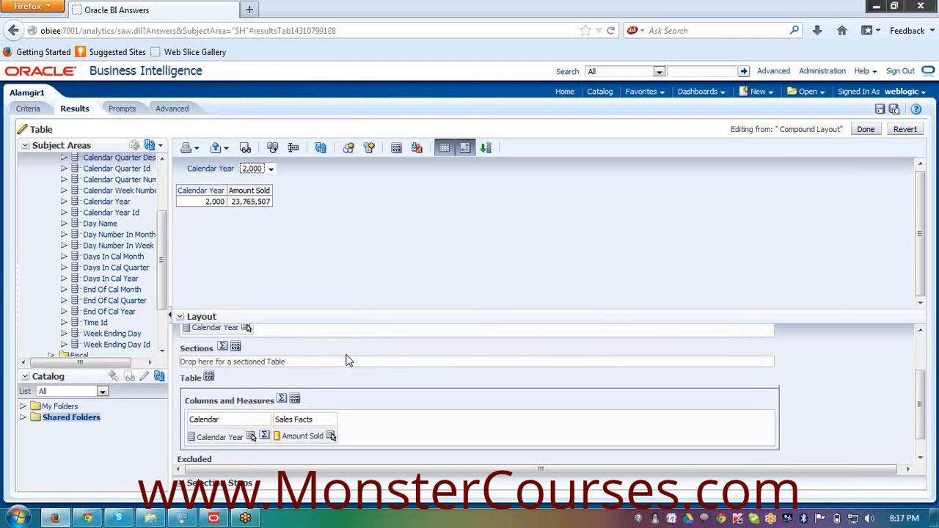
pyautogui.scroll(2, 348, 361)
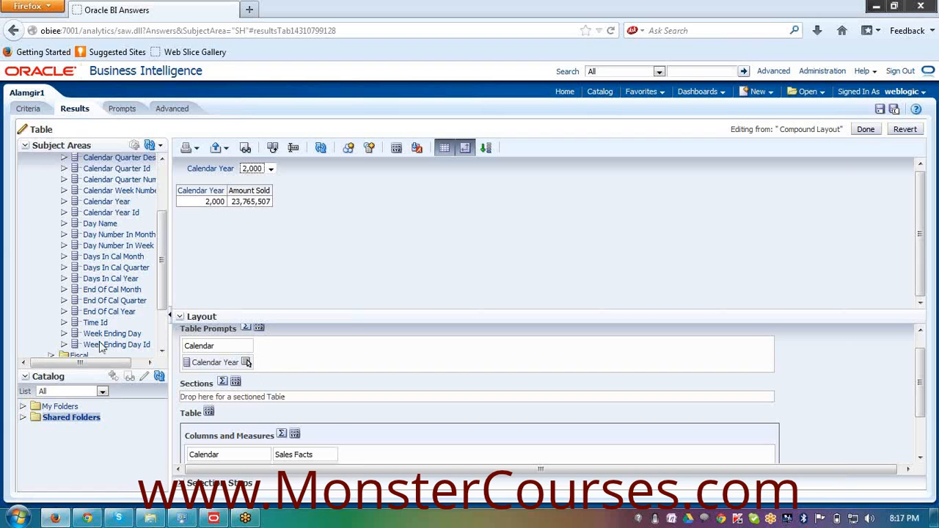
pyautogui.scroll(-1, 102, 345)
pyautogui.scroll(-2, 110, 352)
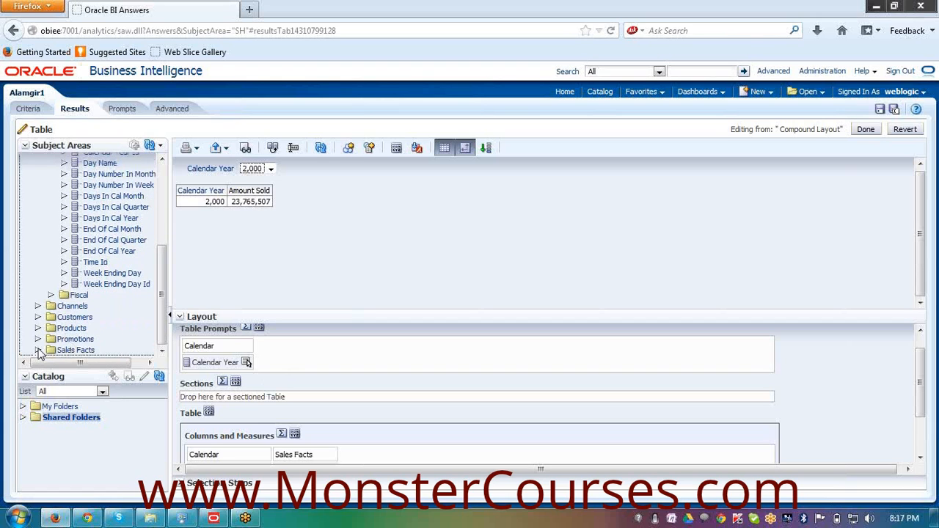
pyautogui.click(37, 350)
pyautogui.scroll(-5, 88, 294)
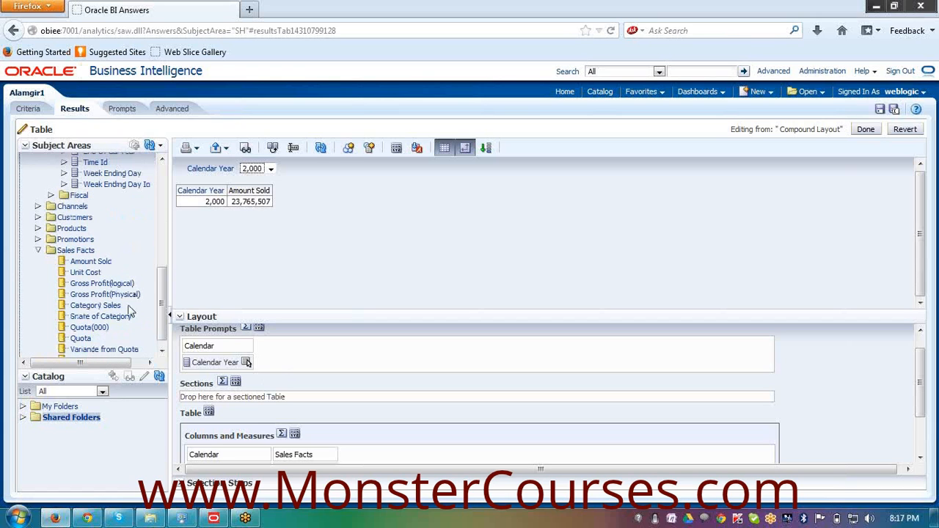
pyautogui.moveTo(106, 256); pyautogui.dragTo(213, 392)
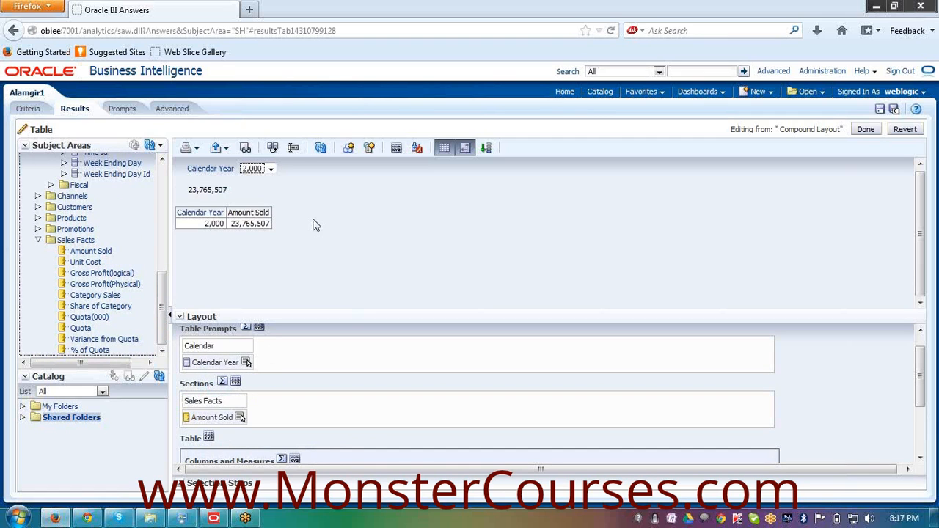
# Step: Compare the section value with the table row, and switch the Calendar Year prompt to 1,999
pyautogui.moveTo(248, 212); pyautogui.dragTo(234, 243)
pyautogui.moveTo(219, 206); pyautogui.dragTo(185, 187)
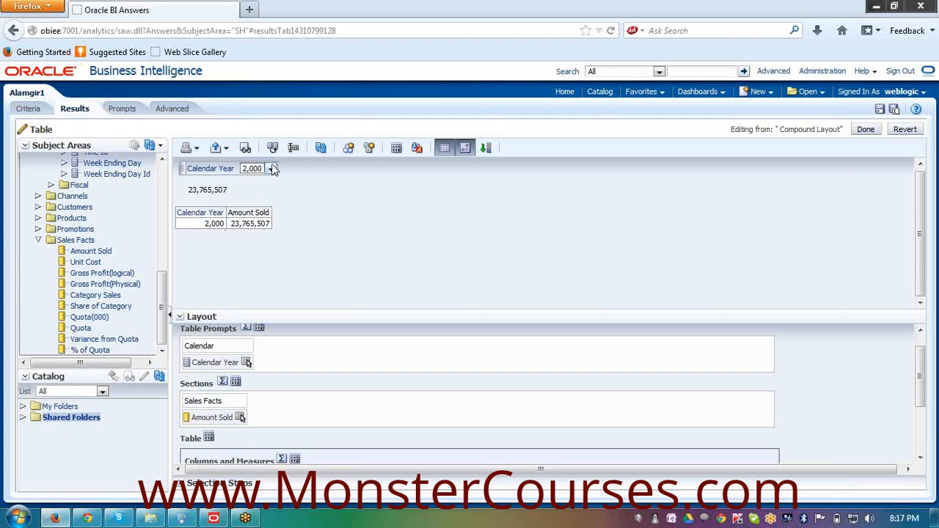
pyautogui.click(271, 168)
pyautogui.click(258, 197)
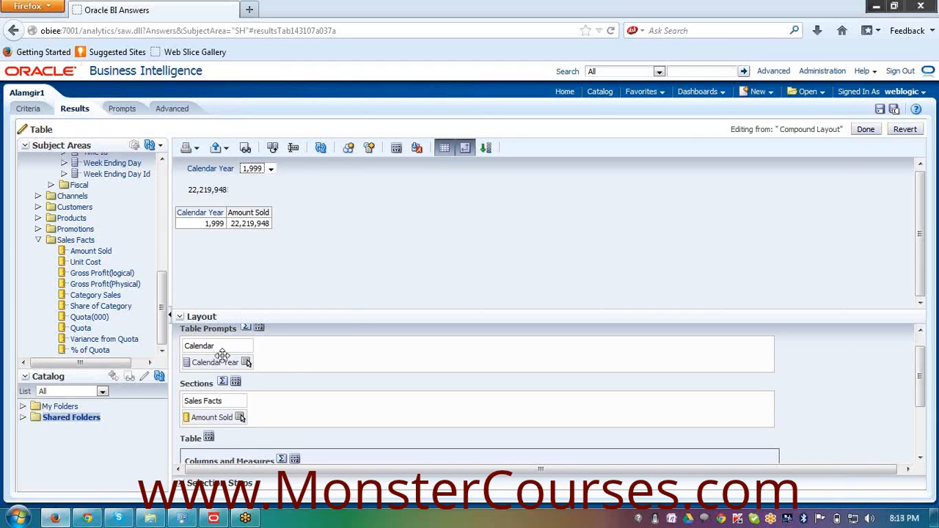
# Step: Move Calendar Year out of Table Prompts and Amount Sold out of Sections into the Excluded area
pyautogui.scroll(-1, 291, 368)
pyautogui.scroll(-2, 292, 367)
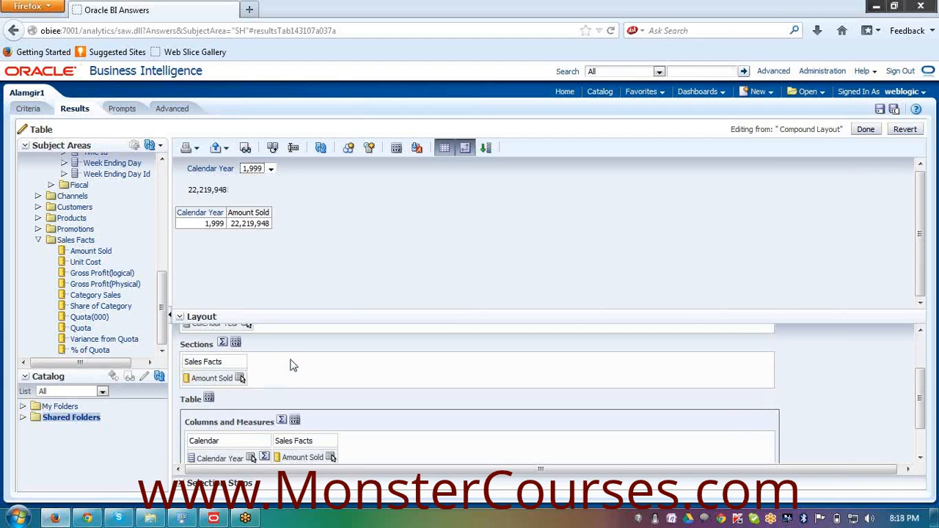
pyautogui.scroll(3, 291, 361)
pyautogui.moveTo(216, 362); pyautogui.dragTo(693, 419)
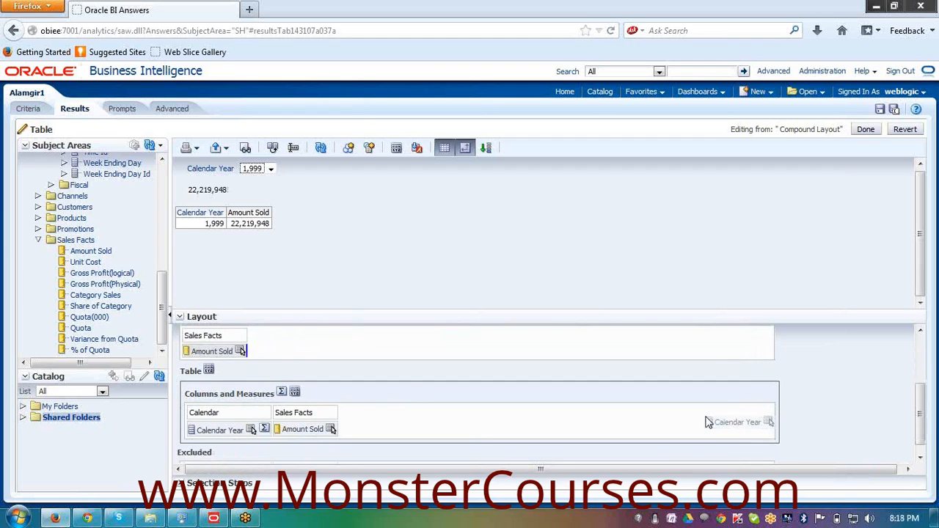
pyautogui.moveTo(461, 419); pyautogui.dragTo(298, 457)
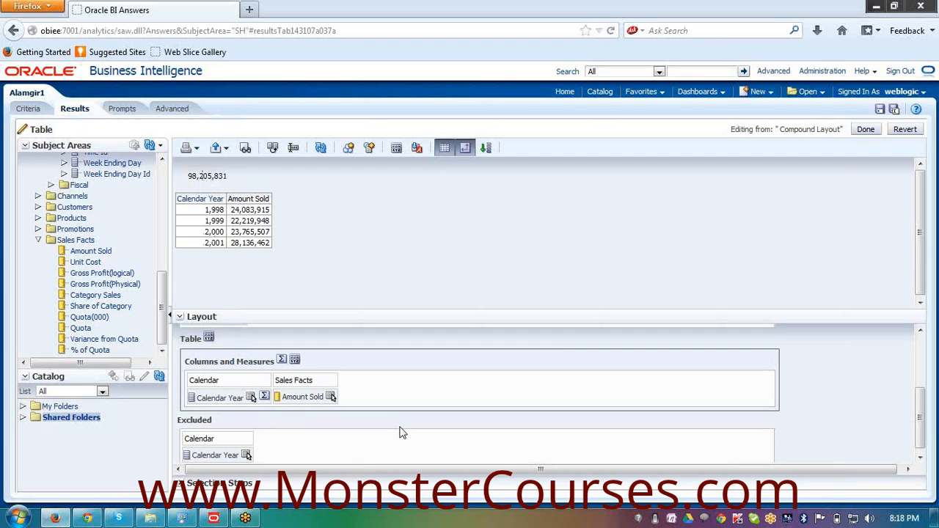
pyautogui.scroll(3, 402, 433)
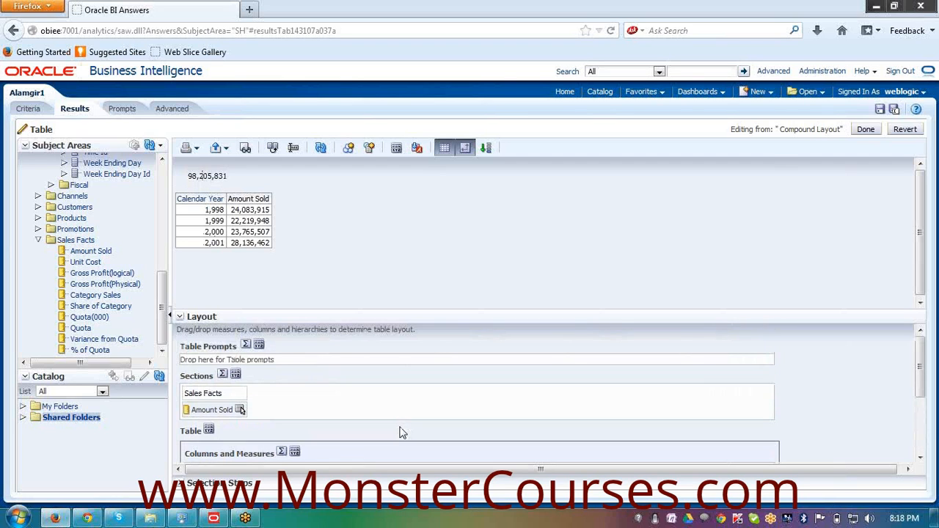
pyautogui.moveTo(231, 411); pyautogui.dragTo(323, 450)
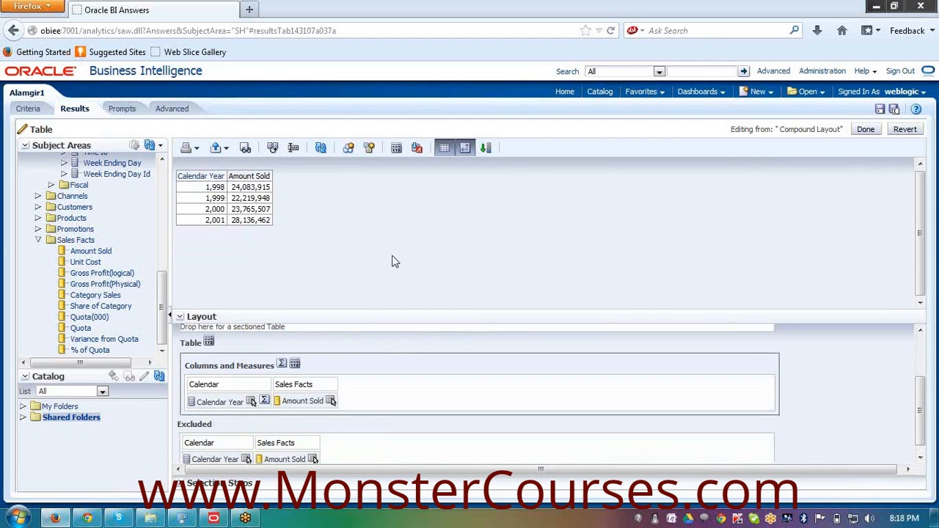
# Step: Set totals to After for the Calendar Year column and for the whole Columns and Measures area
pyautogui.scroll(2, 487, 429)
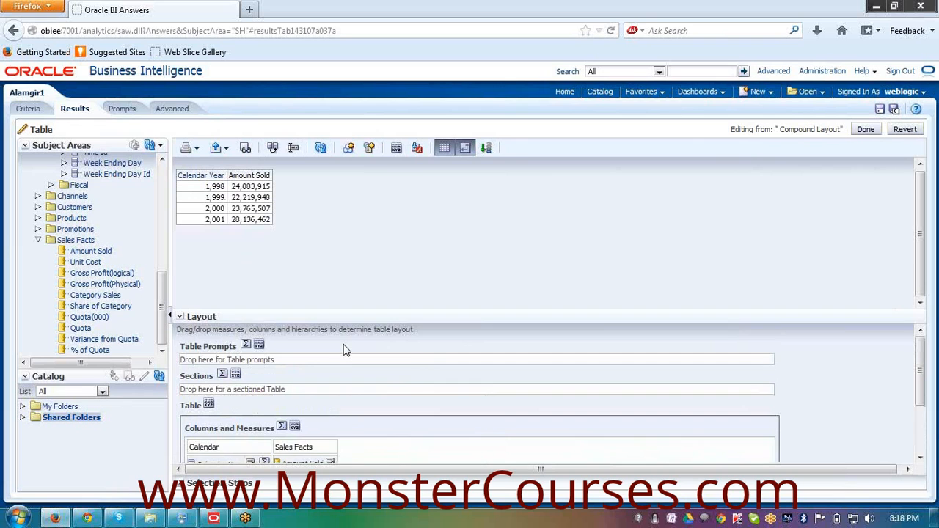
pyautogui.scroll(-1, 345, 351)
pyautogui.scroll(-3, 345, 351)
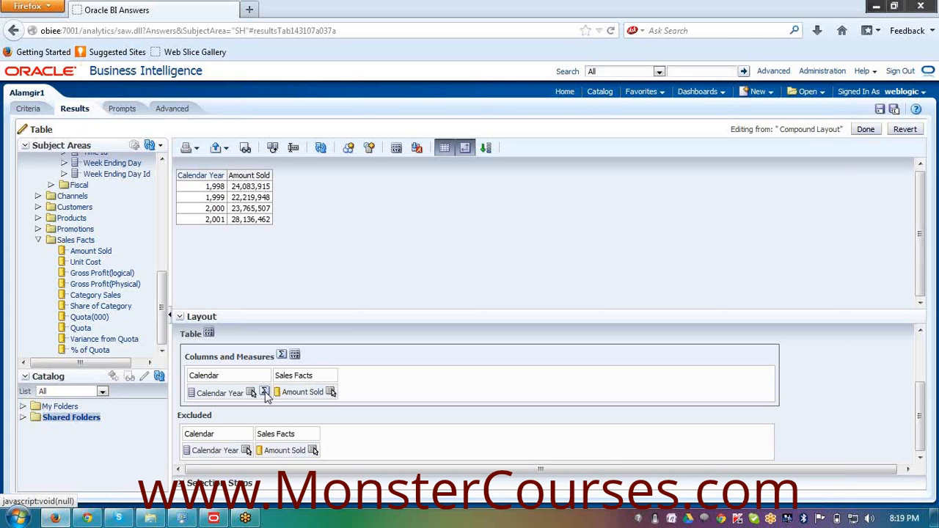
pyautogui.click(265, 393)
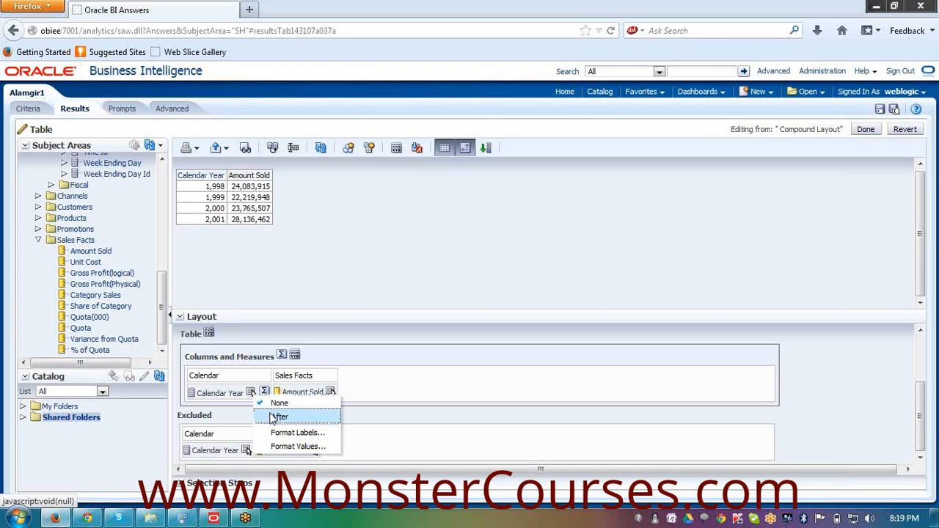
pyautogui.click(273, 417)
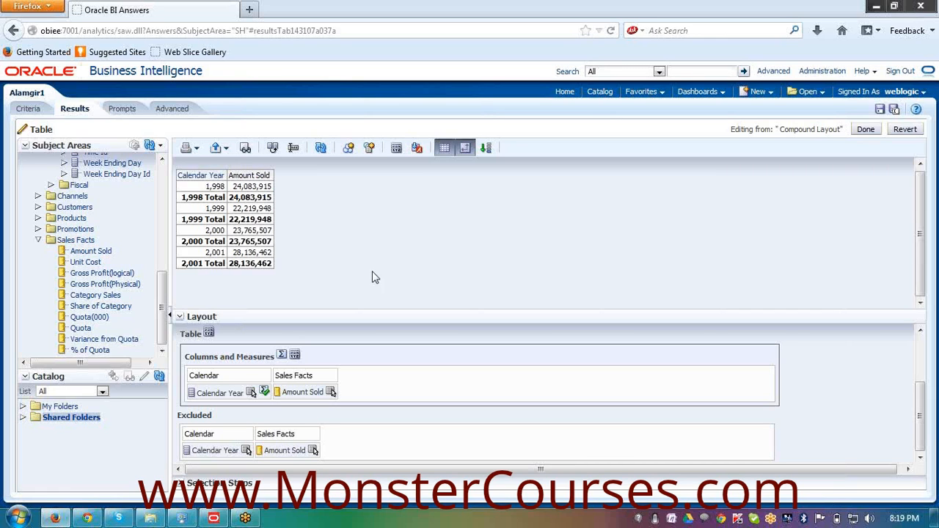
pyautogui.click(281, 356)
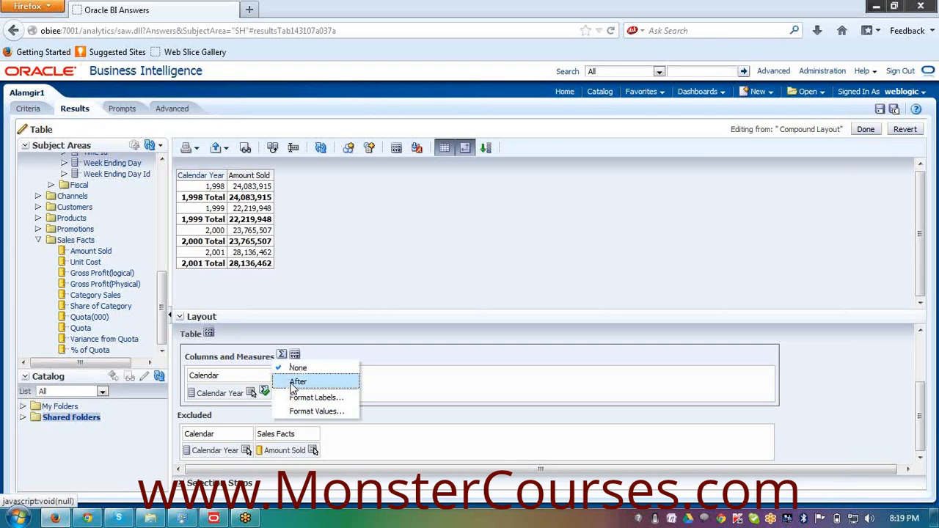
pyautogui.click(295, 381)
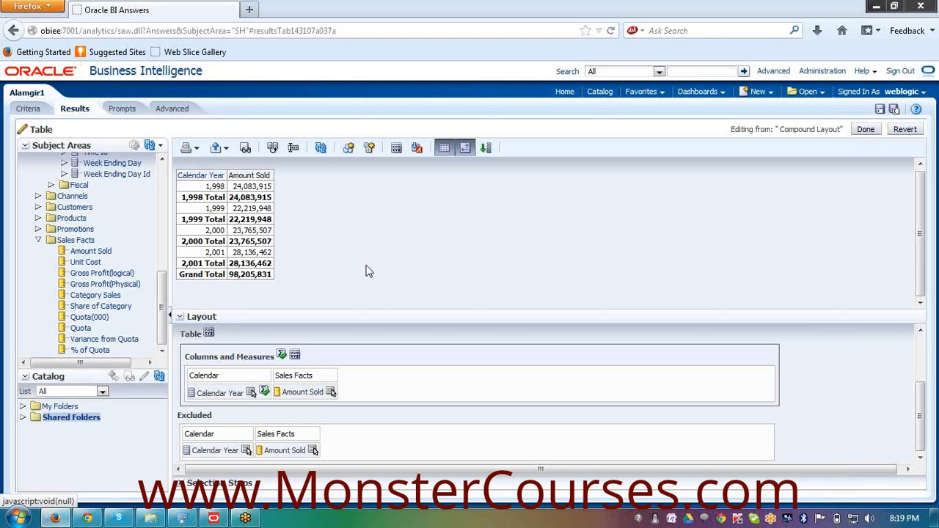
# Step: Check the options of the excluded Calendar Year column, and finish editing the Table view to return to the compound layout
pyautogui.scroll(1, 380, 426)
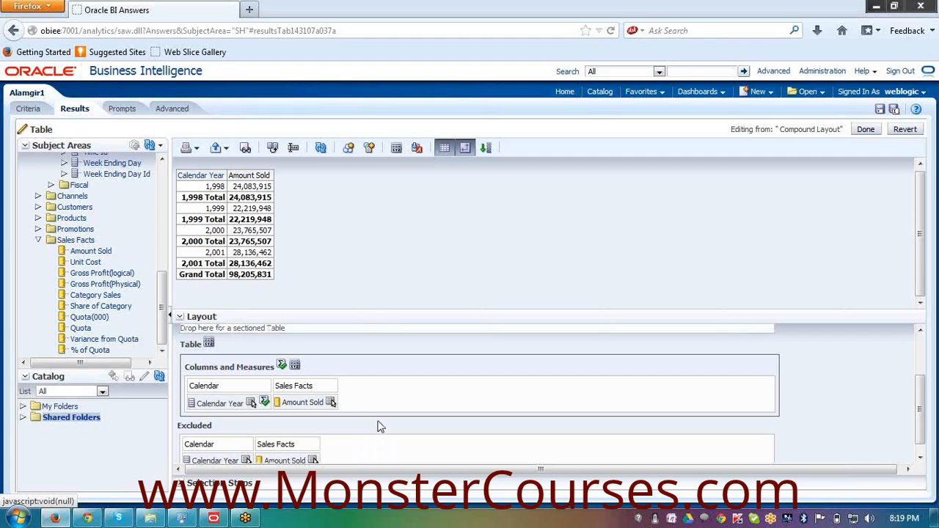
pyautogui.scroll(3, 380, 426)
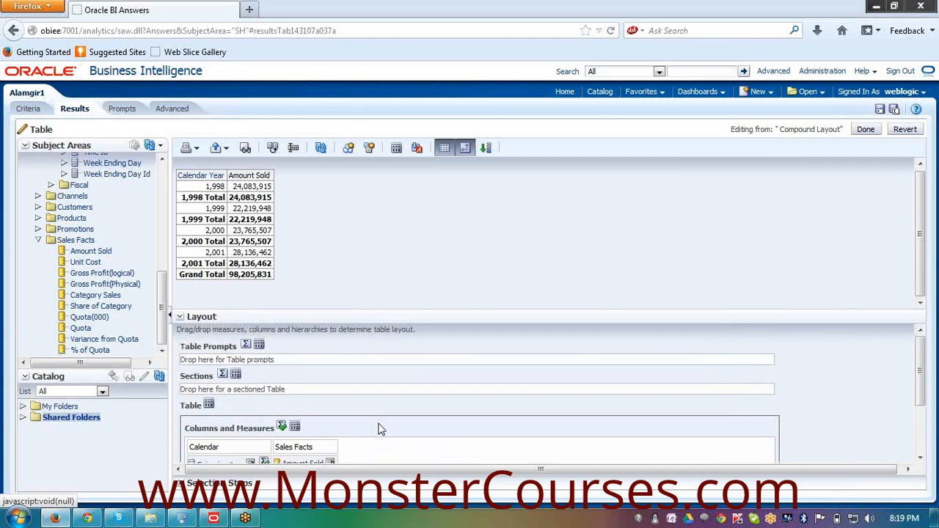
pyautogui.scroll(-3, 380, 430)
pyautogui.scroll(-1, 380, 430)
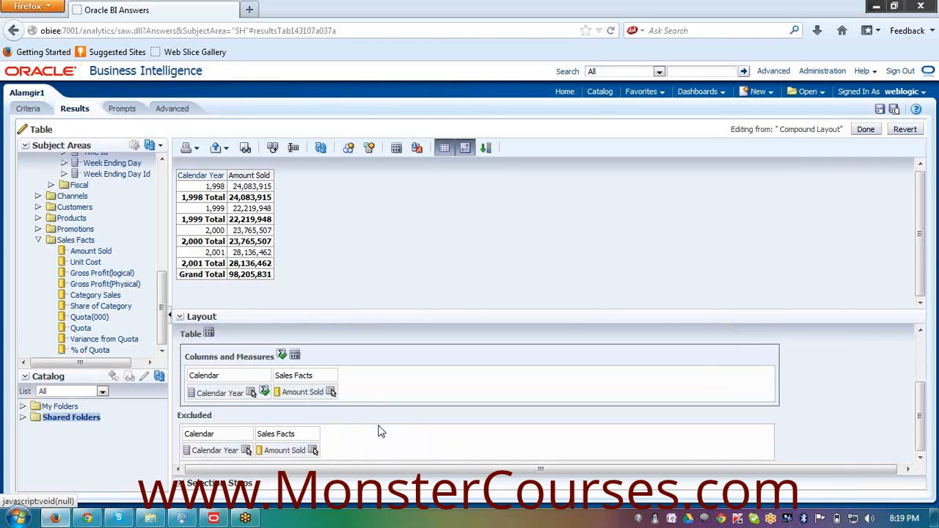
pyautogui.click(248, 451)
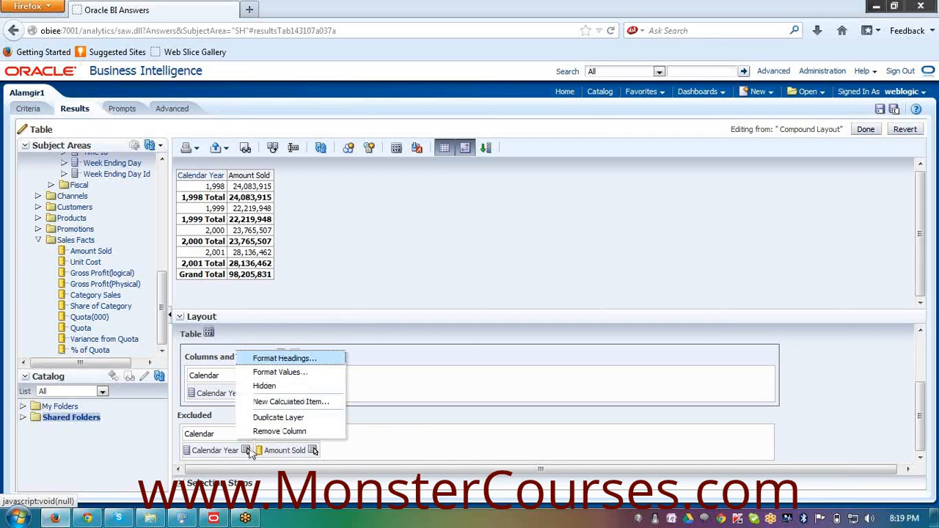
pyautogui.click(272, 392)
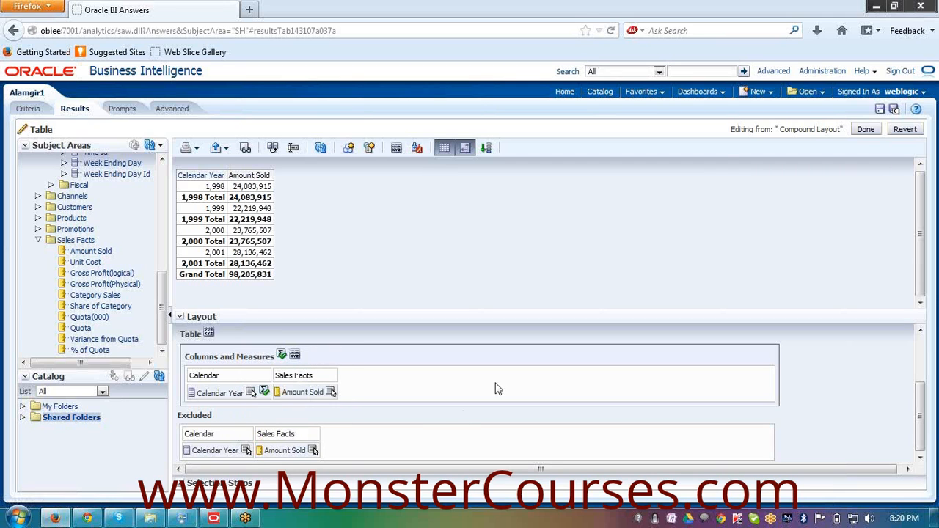
pyautogui.click(866, 130)
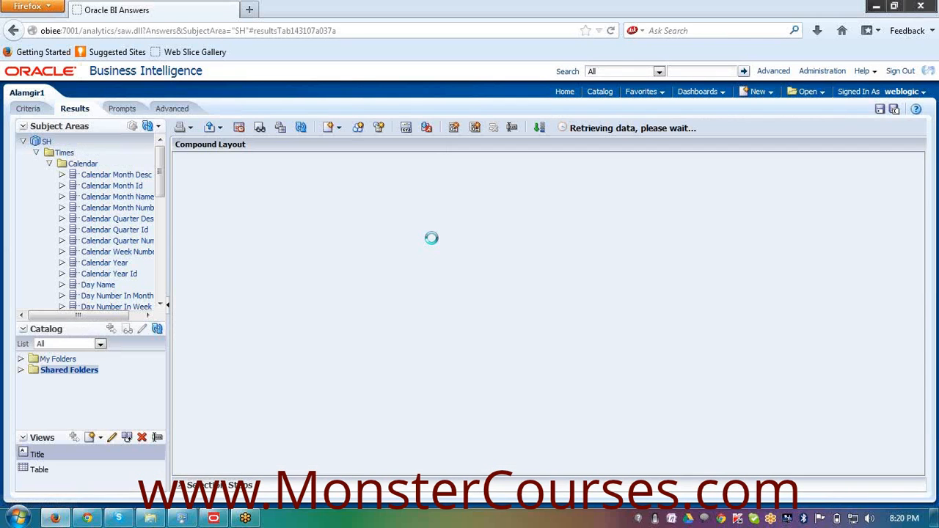
# Step: Reload the results by going through the analysis criteria, and reopen the Table view for editing
pyautogui.click(30, 110)
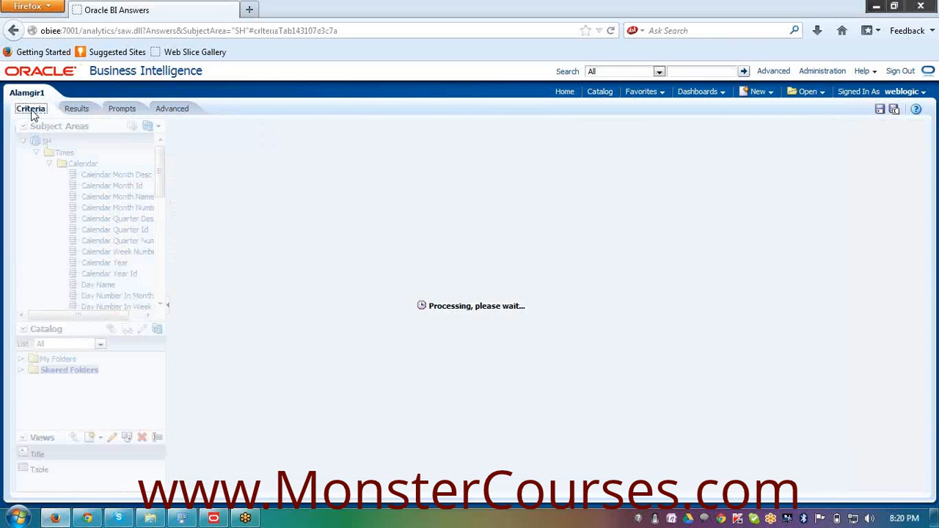
pyautogui.click(76, 109)
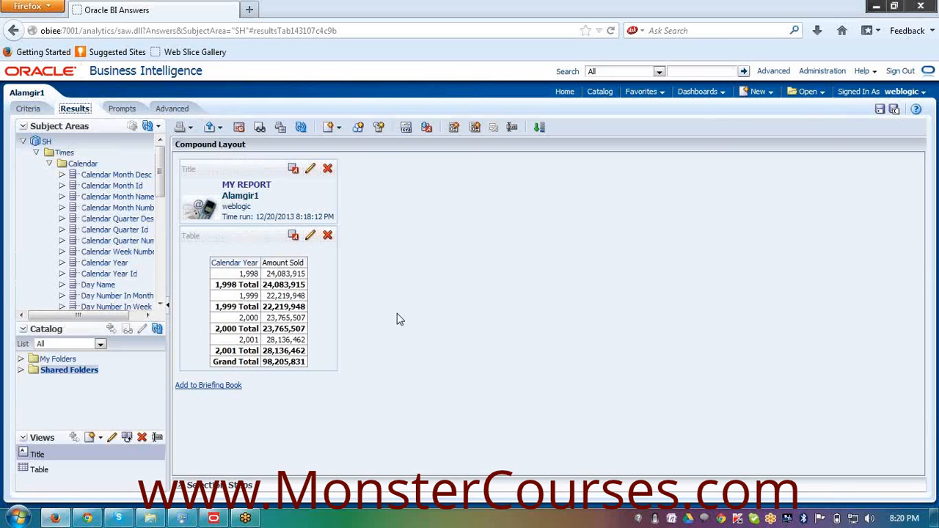
pyautogui.click(314, 238)
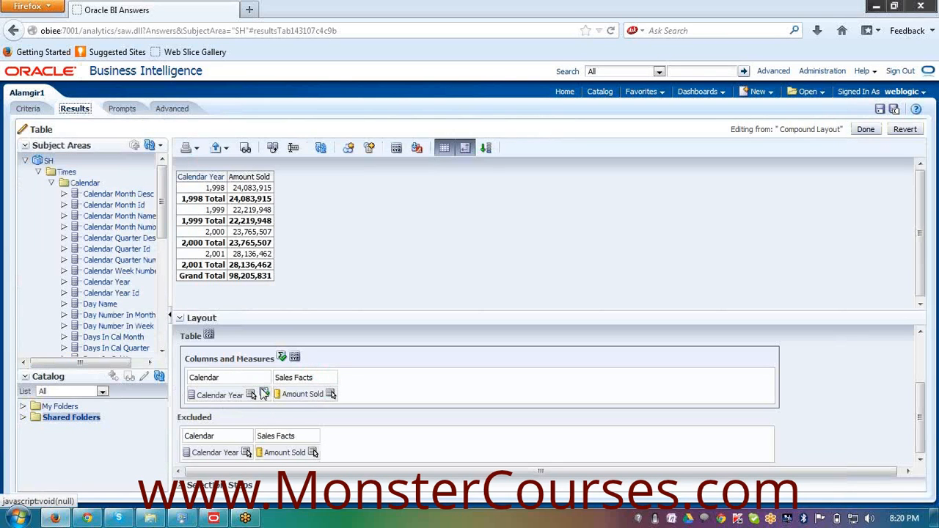
# Step: Check the totals options of the Calendar Year column in the Columns and Measures area
pyautogui.click(264, 394)
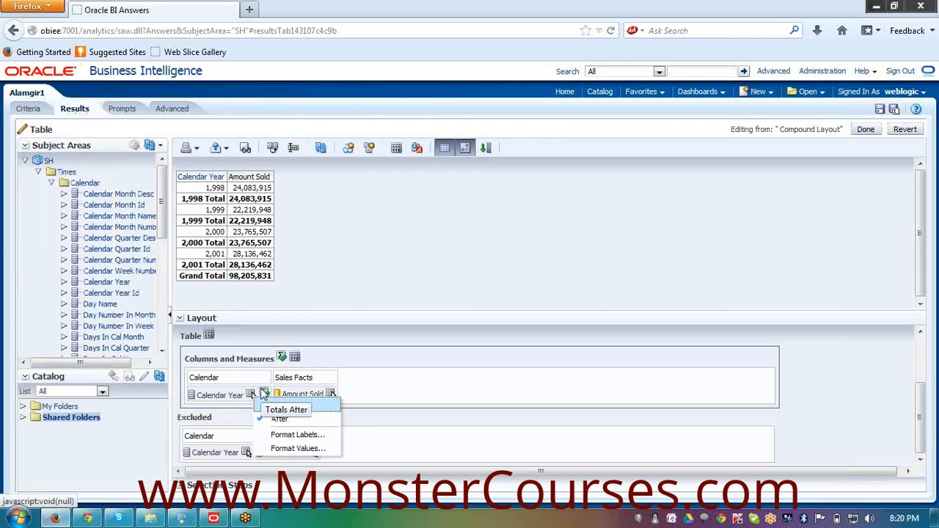
pyautogui.click(418, 428)
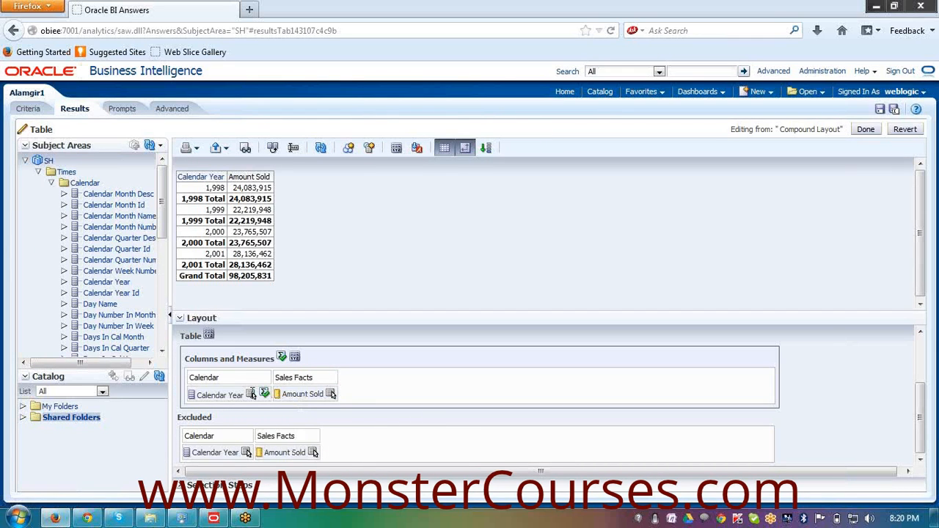
pyautogui.scroll(1, 252, 393)
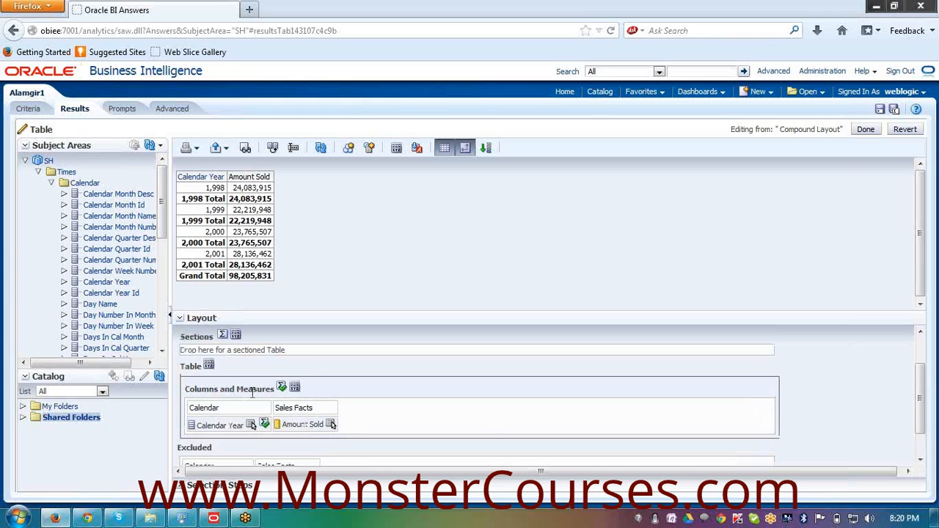
pyautogui.scroll(-1, 252, 393)
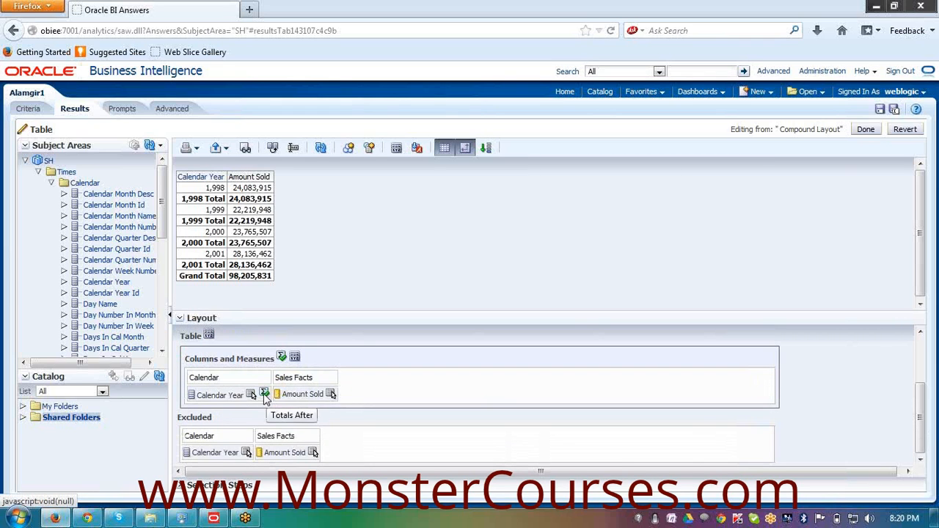
# Step: Hide the Calendar Year column in the table and finish editing to return to the compound layout
pyautogui.click(252, 396)
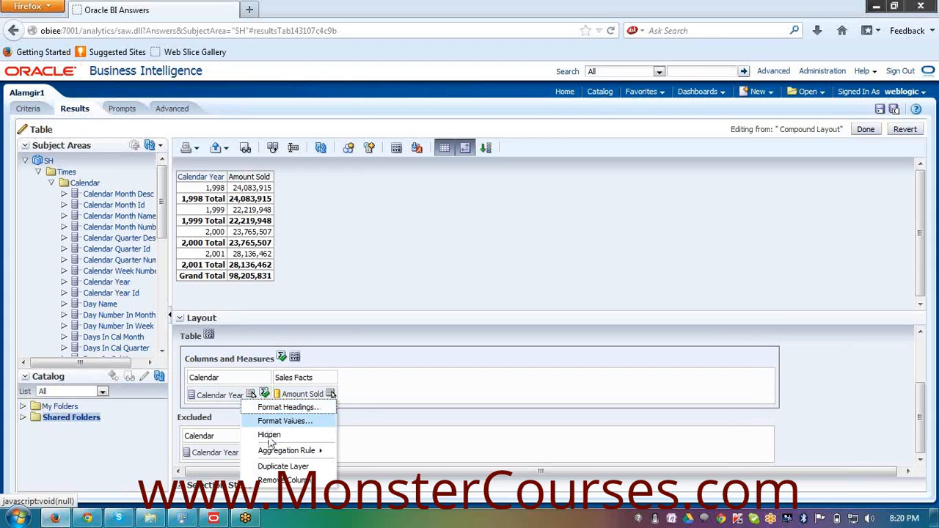
pyautogui.click(264, 435)
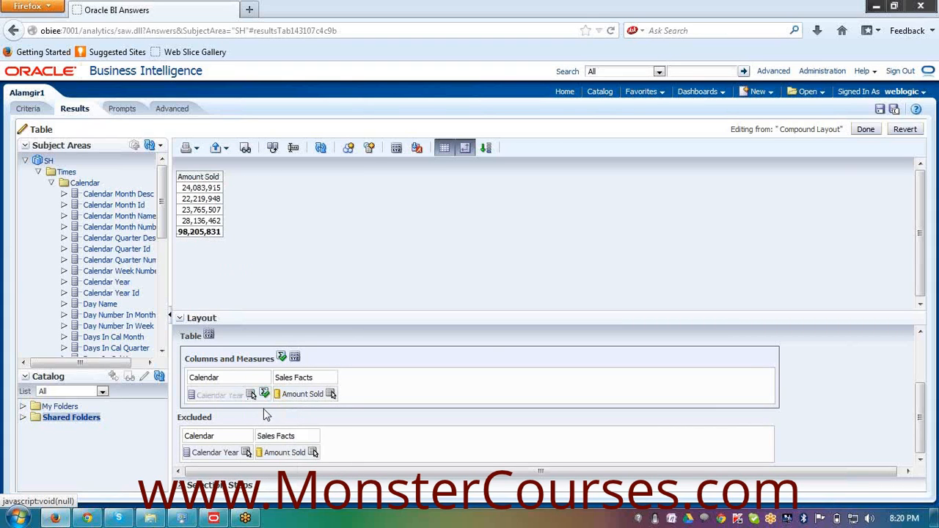
pyautogui.click(864, 129)
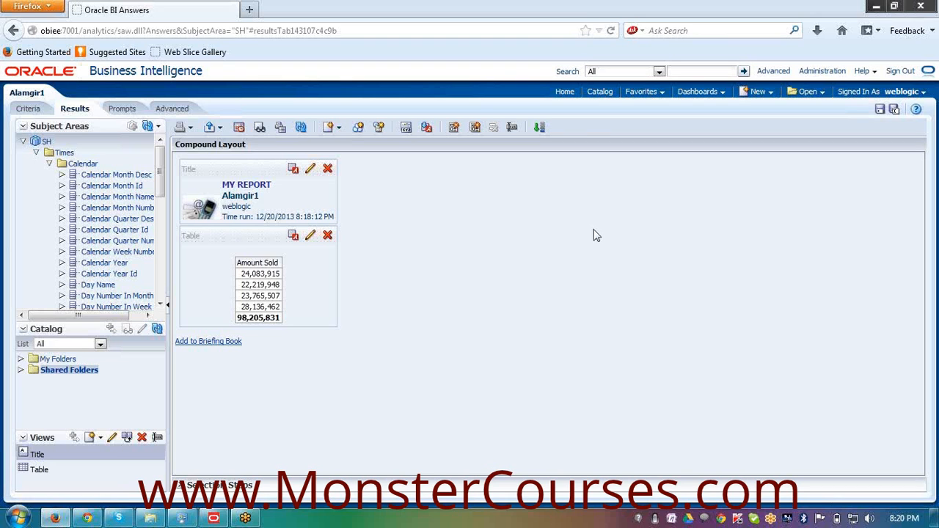
# Step: Reopen the Table view for editing and look over the new calculated item settings for the excluded Calendar Year column
pyautogui.click(327, 235)
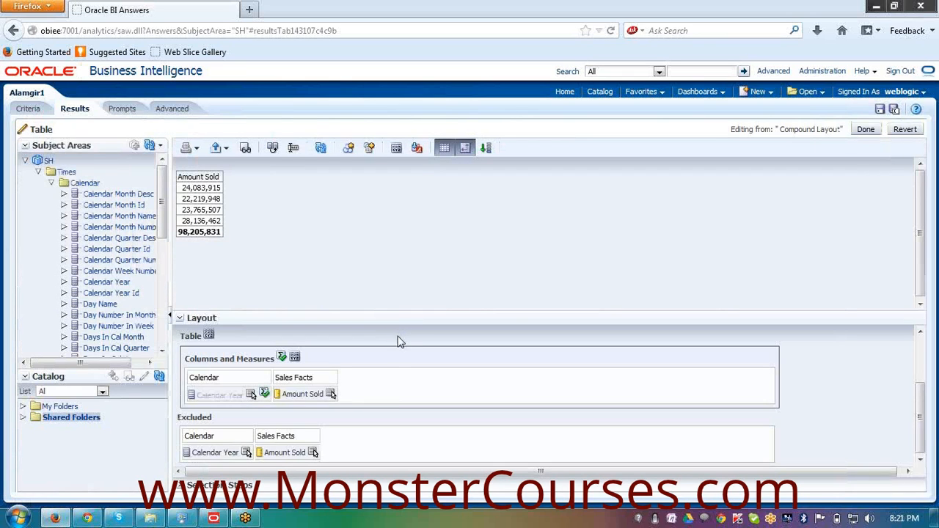
pyautogui.click(246, 452)
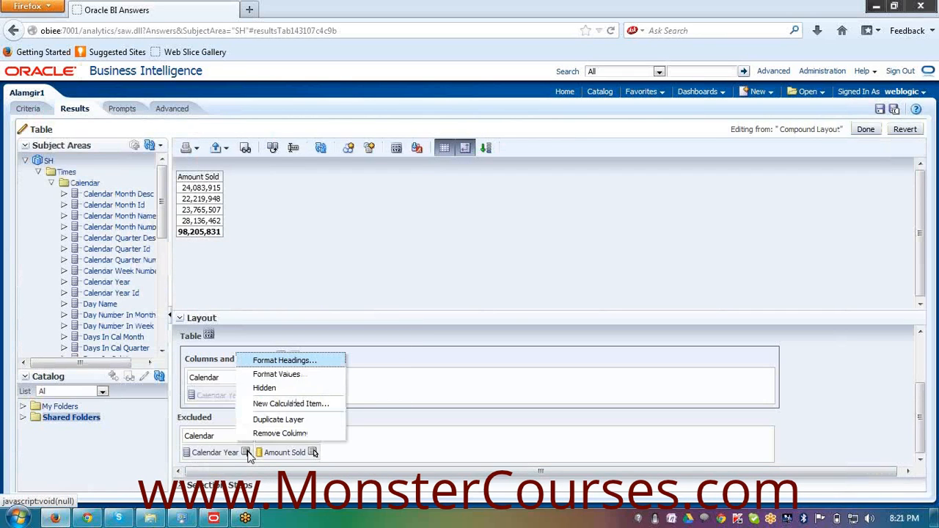
pyautogui.click(273, 421)
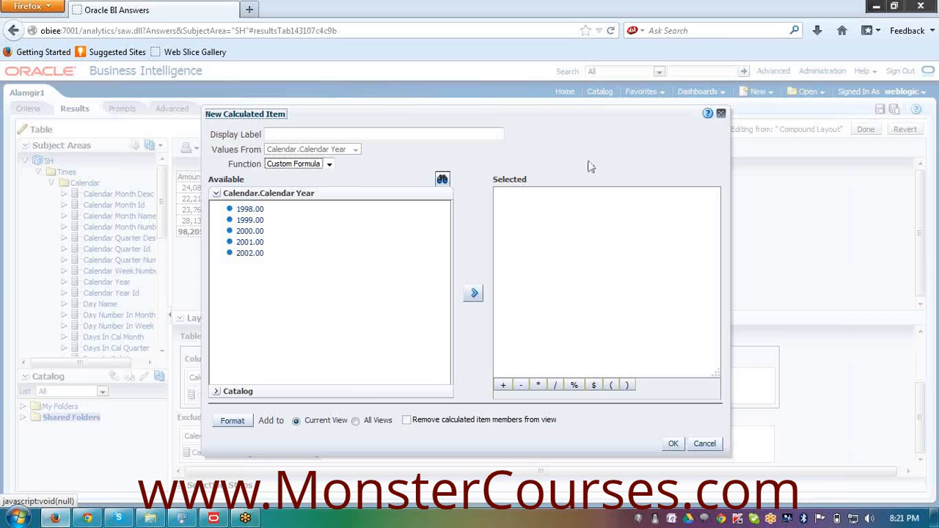
pyautogui.click(334, 132)
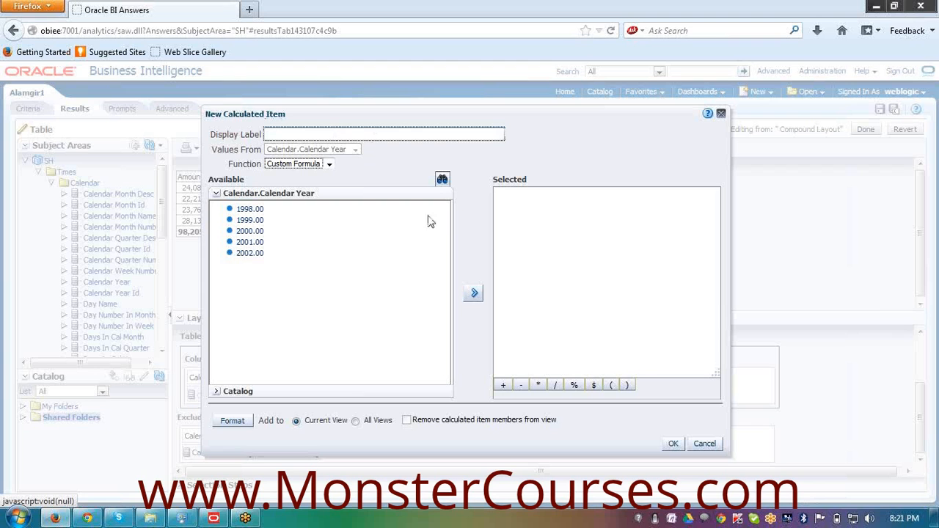
pyautogui.click(705, 445)
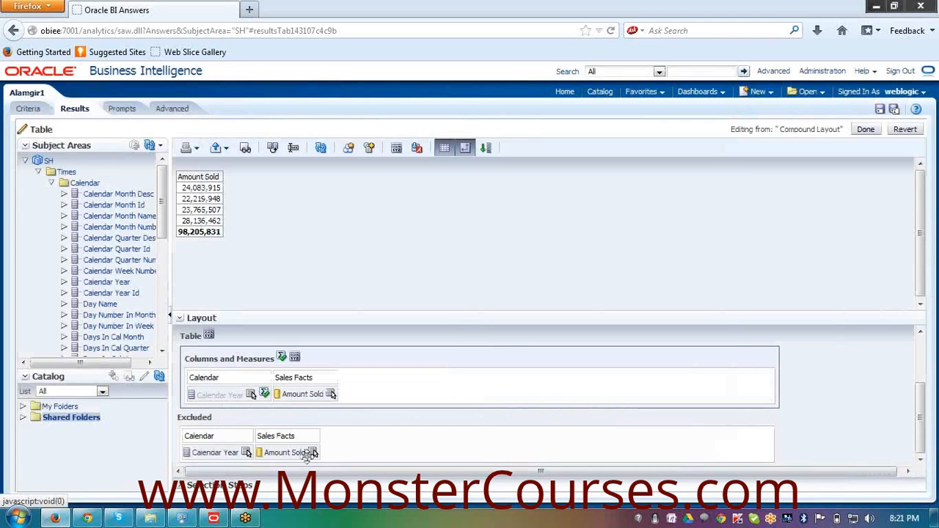
# Step: Try to create a new calculated item on the excluded Amount Sold measure column
pyautogui.click(313, 452)
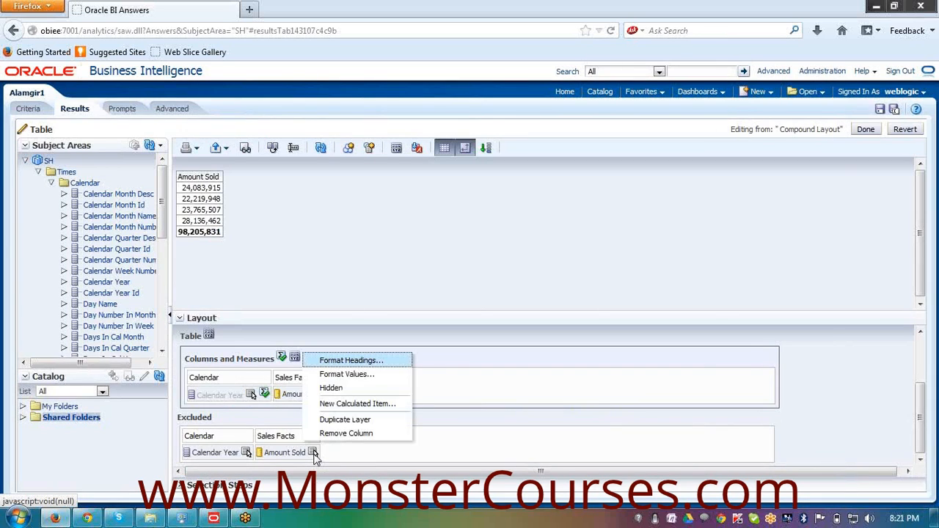
pyautogui.click(342, 405)
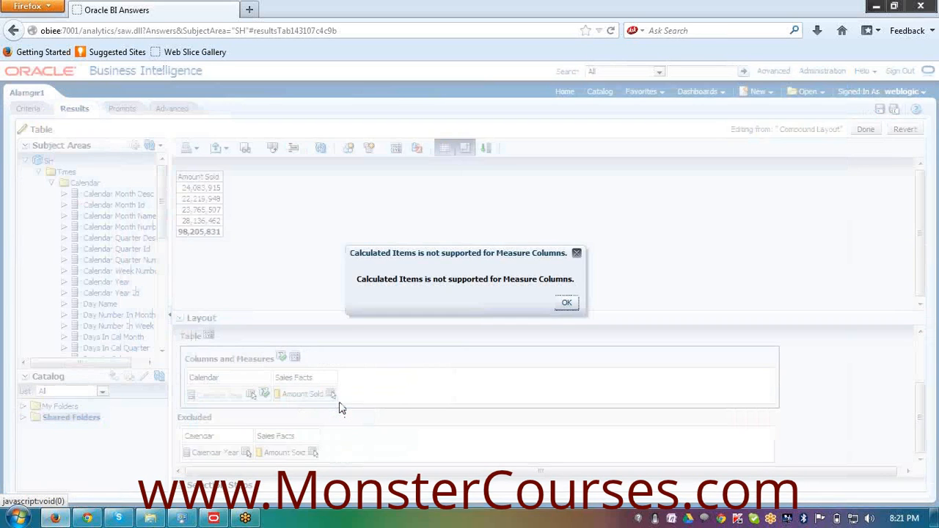
pyautogui.click(572, 303)
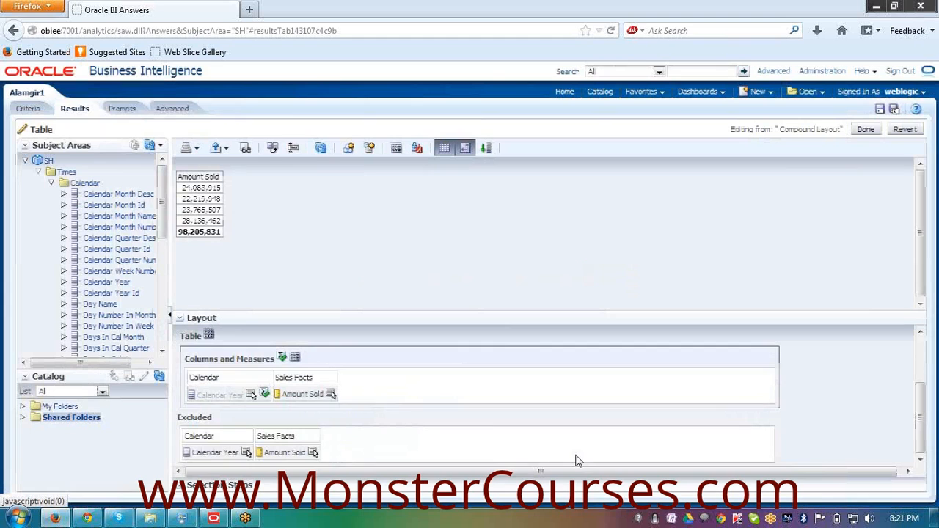
pyautogui.click(313, 452)
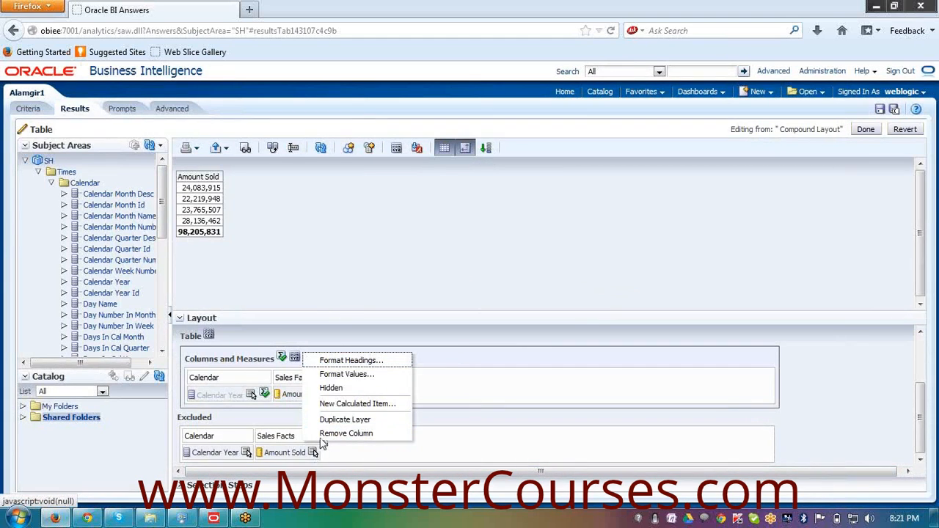
pyautogui.click(336, 403)
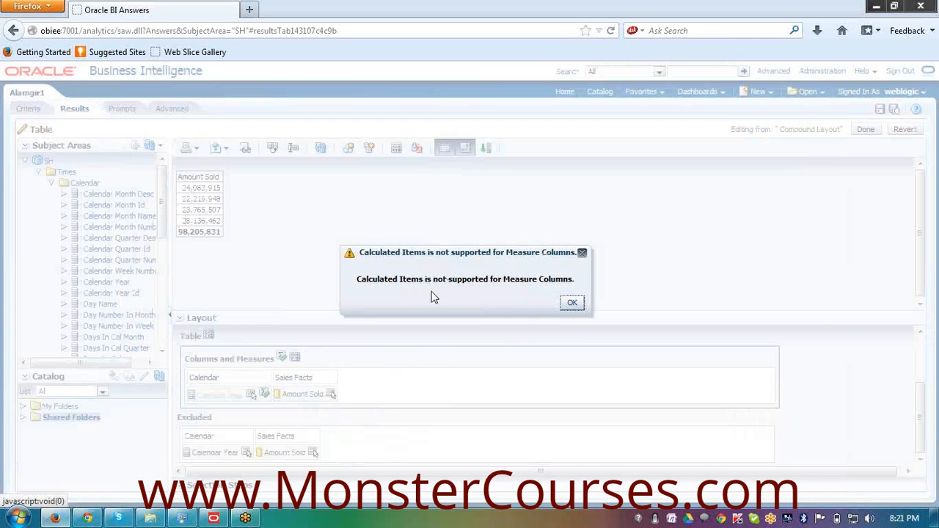
pyautogui.click(572, 302)
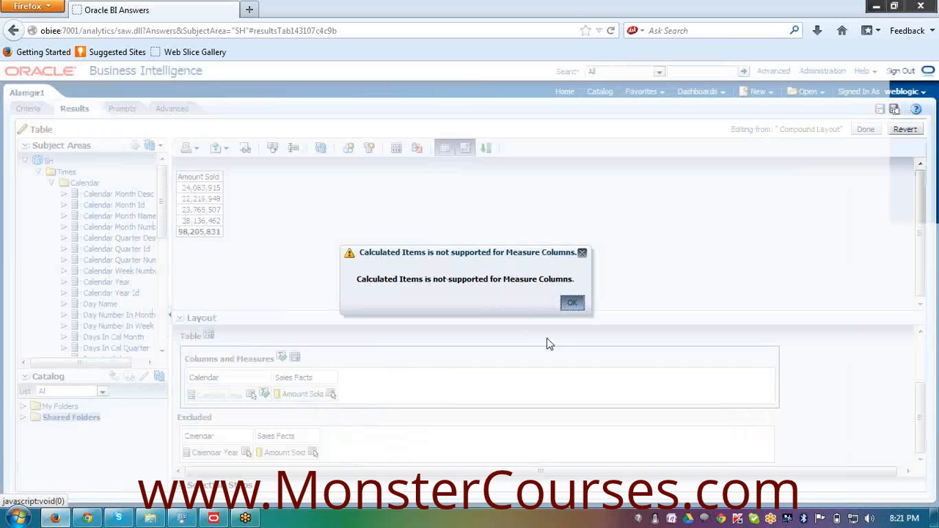
# Step: Create a calculated item labelled MaxYear on the excluded Calendar Year column, using the Max function with member 2002.00
pyautogui.click(247, 453)
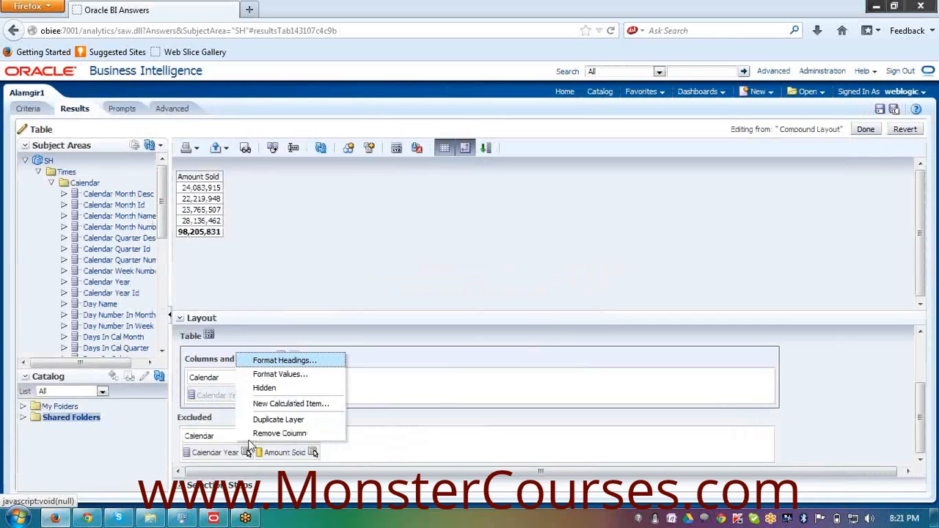
pyautogui.click(264, 404)
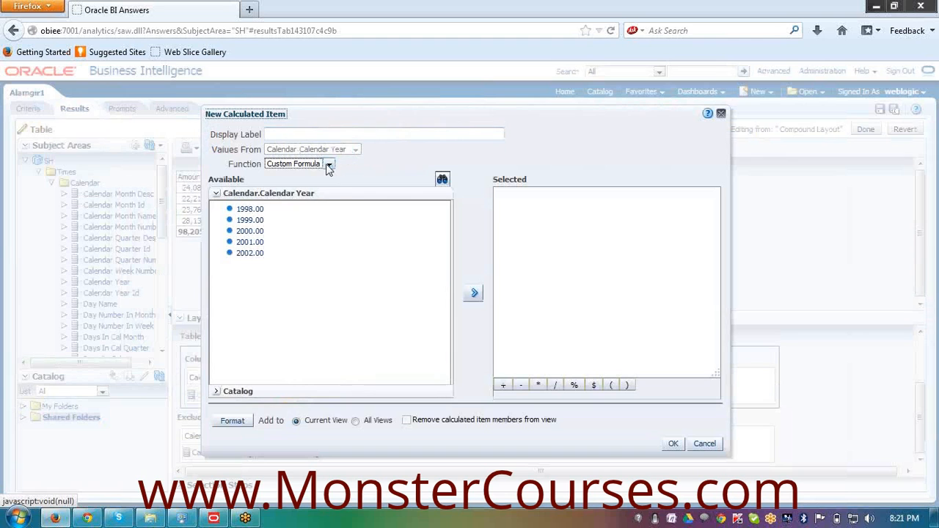
pyautogui.click(328, 165)
pyautogui.press('Escape')
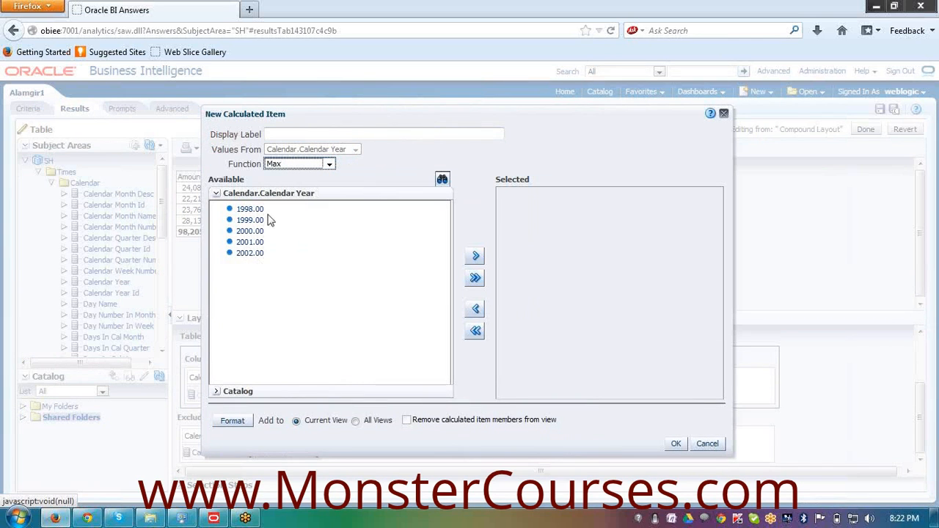
pyautogui.click(301, 132)
pyautogui.write('MaxYear')
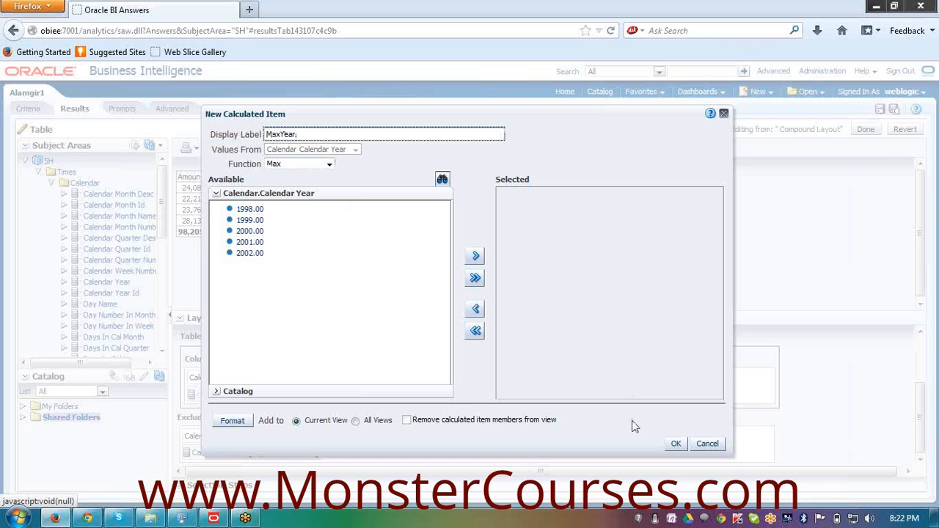
pyautogui.click(675, 445)
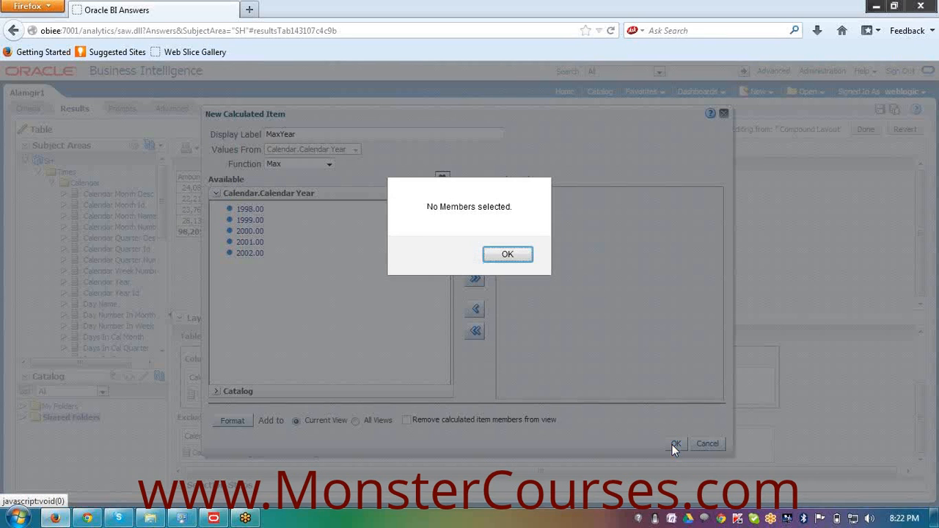
pyautogui.press('Return')
pyautogui.click(253, 253)
pyautogui.click(475, 256)
pyautogui.click(676, 443)
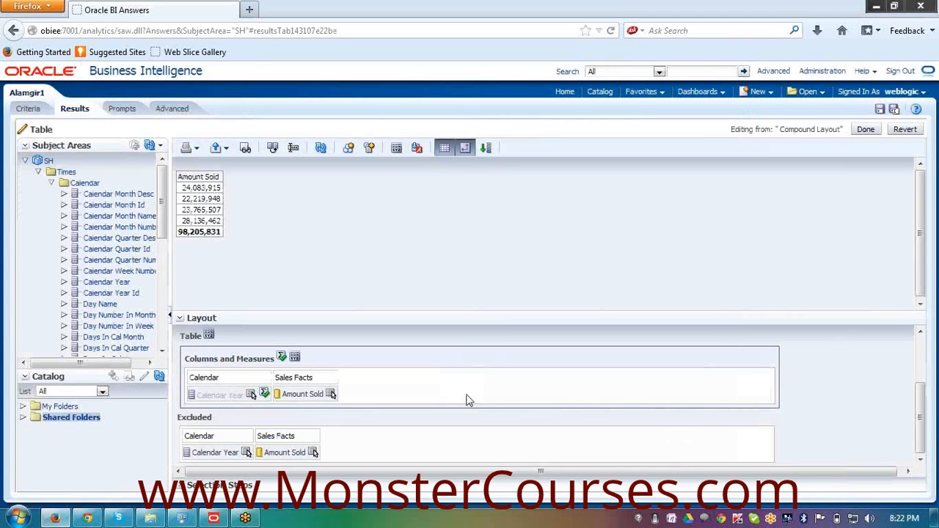
# Step: Unhide the Calendar Year column in the table and finish editing to return to the compound layout
pyautogui.scroll(1, 386, 427)
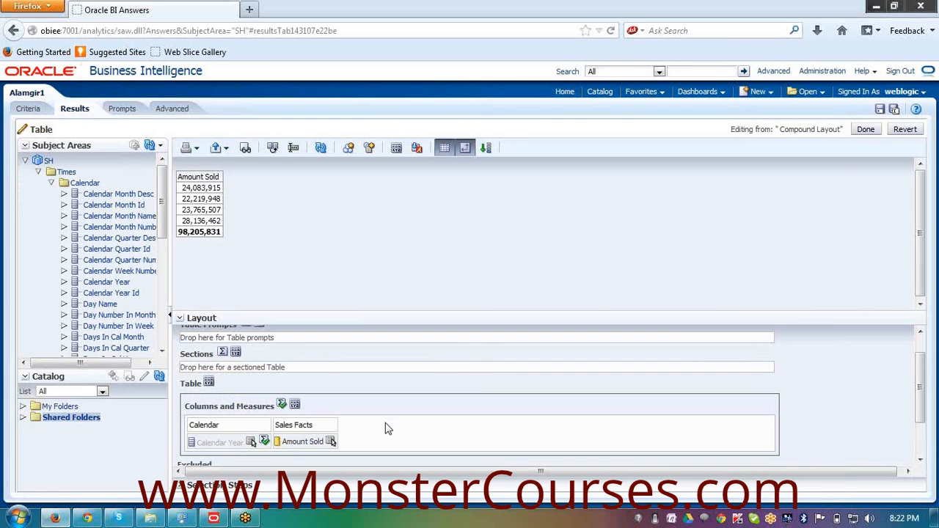
pyautogui.scroll(1, 413, 427)
pyautogui.scroll(-1, 413, 427)
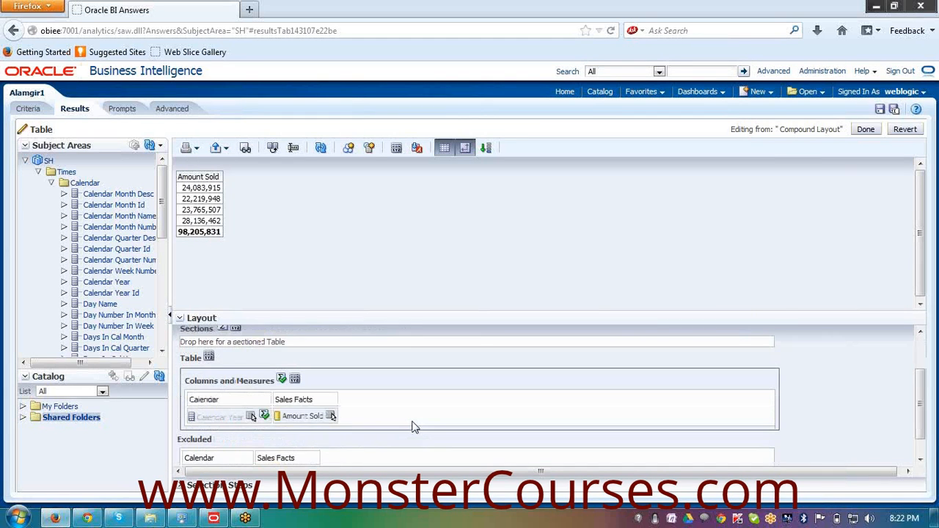
pyautogui.scroll(-1, 413, 427)
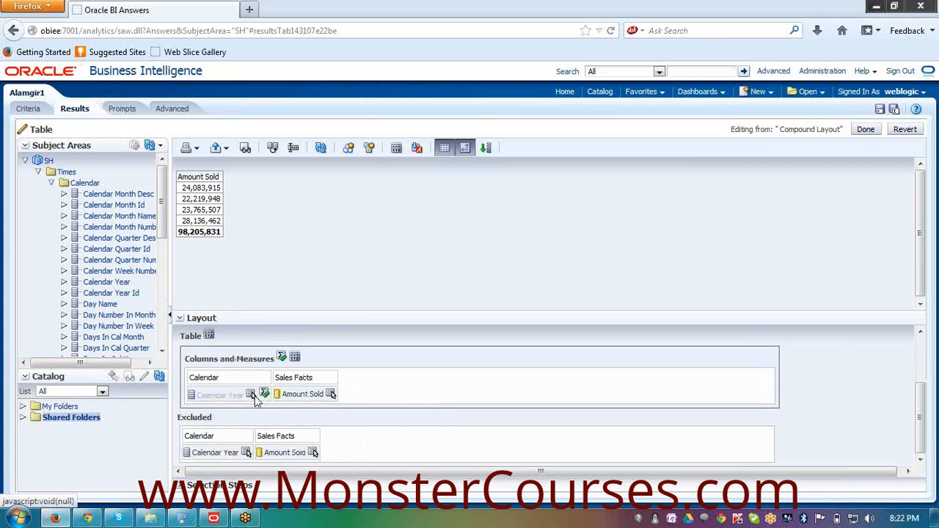
pyautogui.click(254, 397)
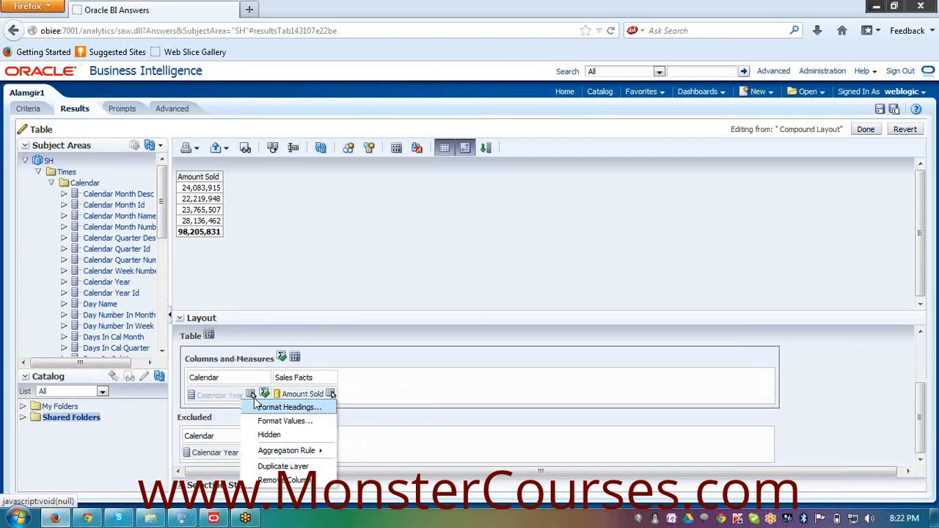
pyautogui.click(268, 434)
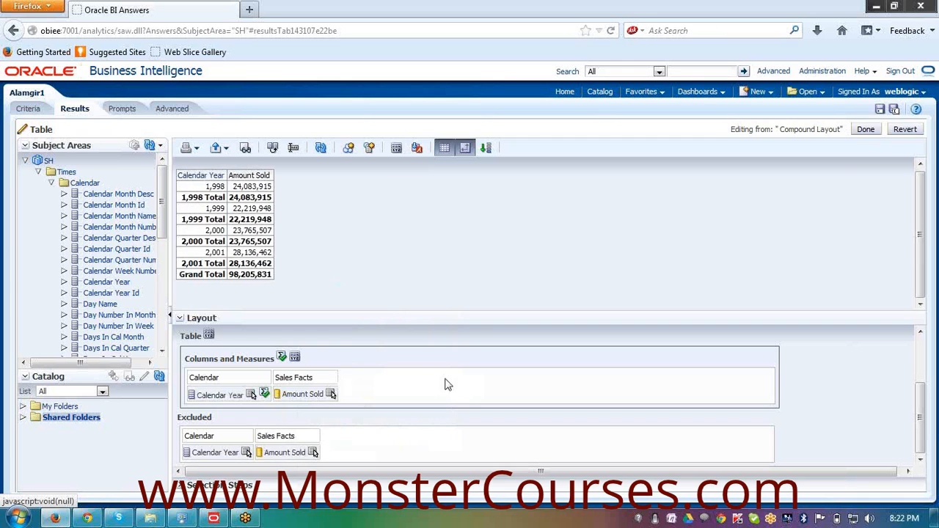
pyautogui.click(865, 129)
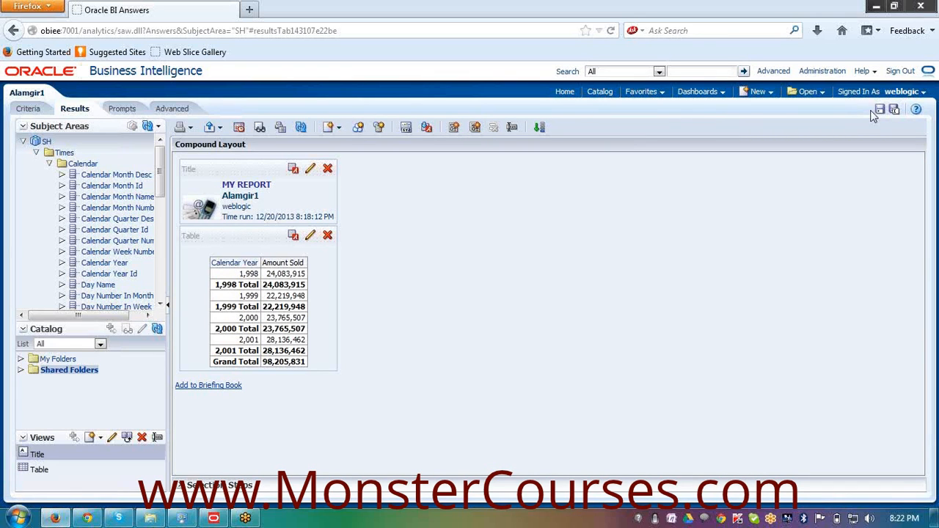
# Step: Delete the duplicate Calendar Year and duplicate Amount Sold columns from the analysis criteria
pyautogui.click(29, 110)
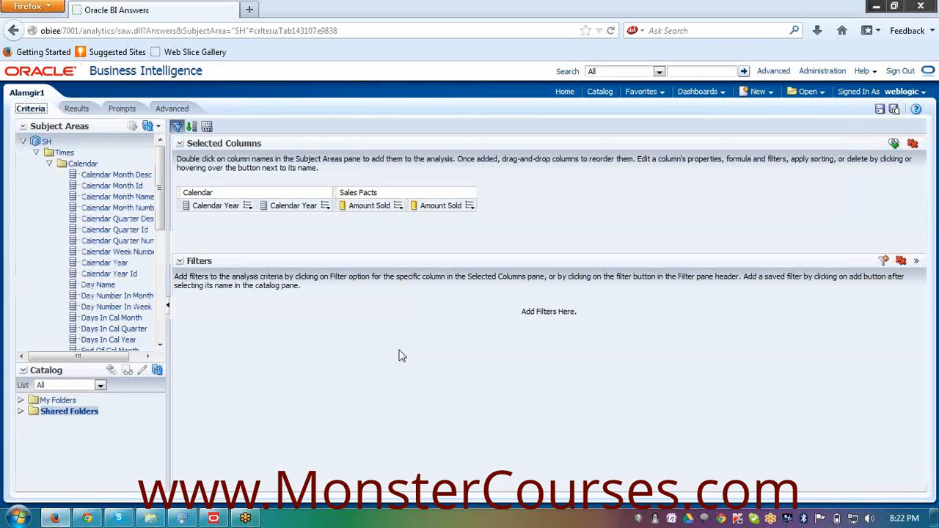
pyautogui.click(325, 206)
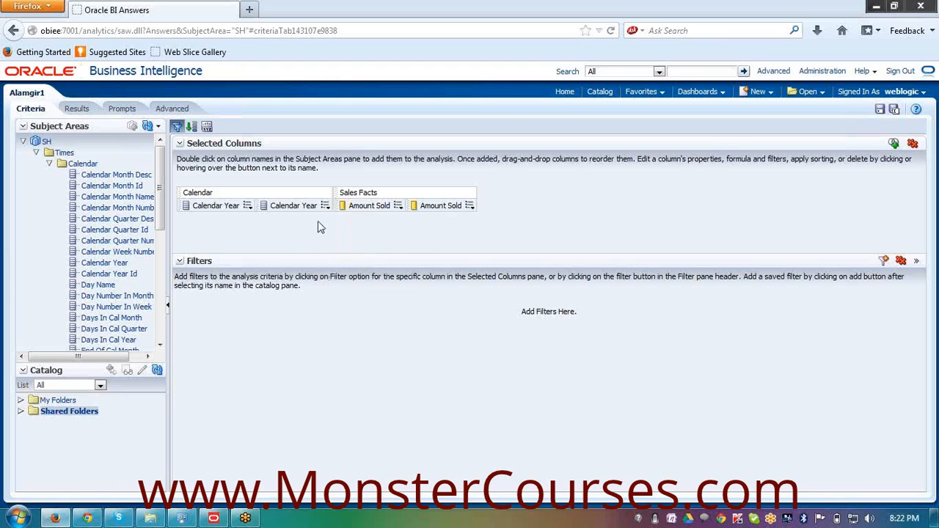
pyautogui.click(325, 206)
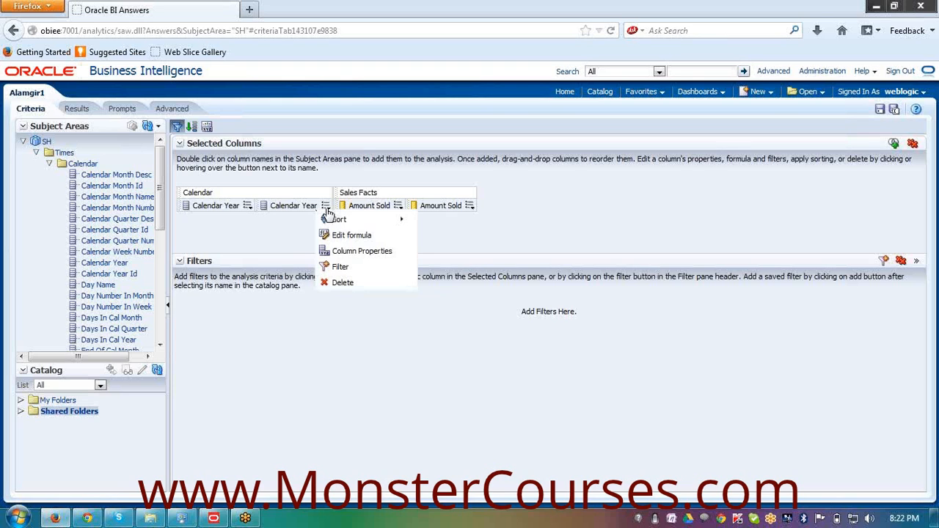
pyautogui.click(341, 283)
pyautogui.click(394, 207)
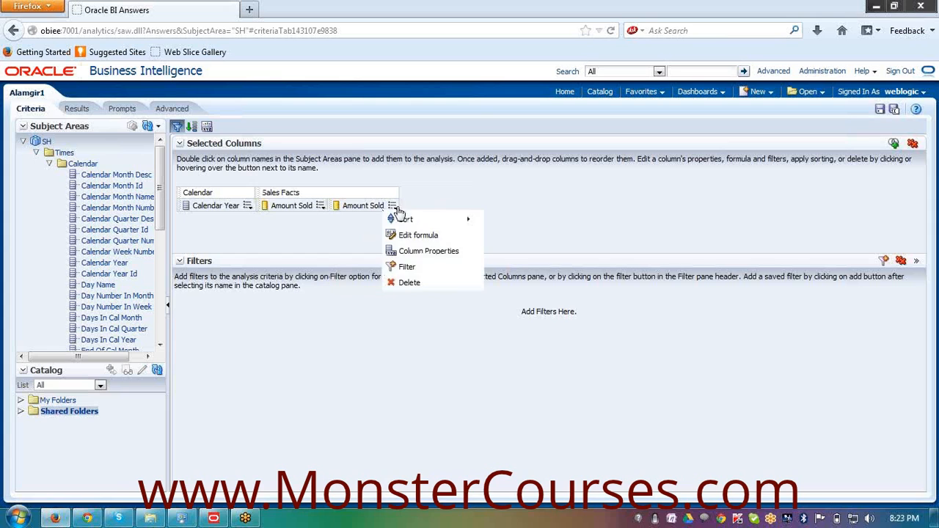
pyautogui.click(402, 284)
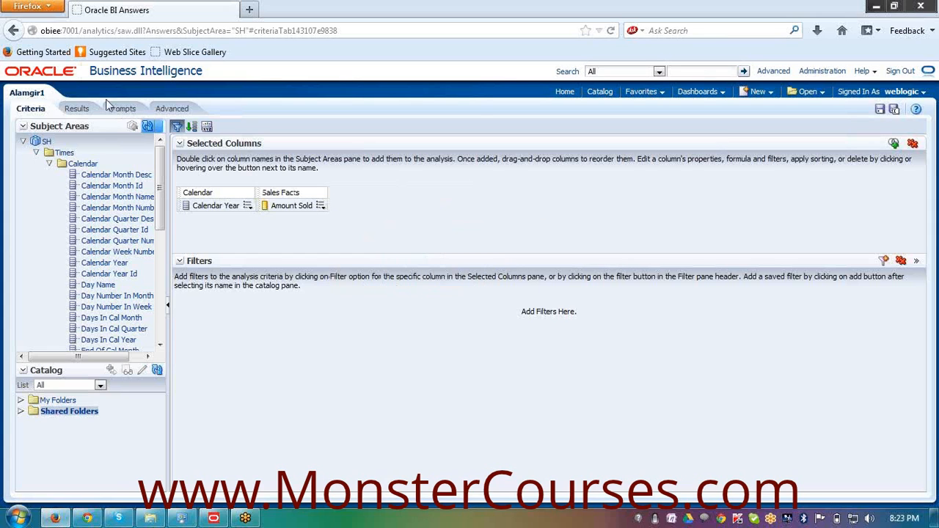
# Step: Open the Table view of the results for editing and move Amount Sold from Excluded into Columns and Measures
pyautogui.click(76, 109)
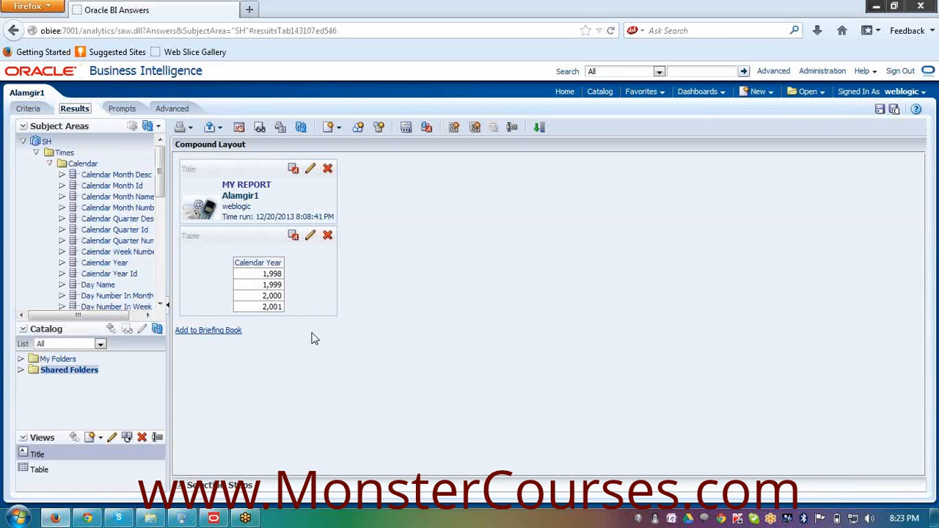
pyautogui.click(310, 234)
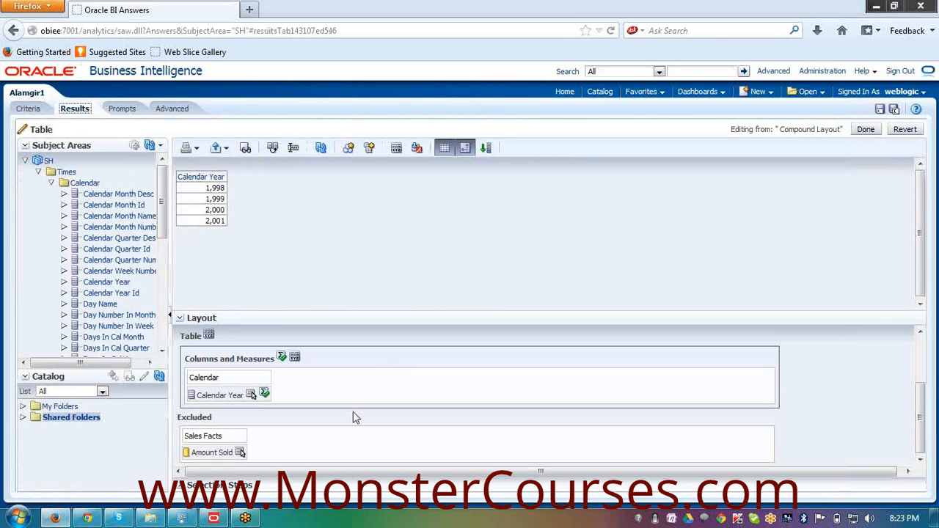
pyautogui.moveTo(214, 452)
pyautogui.mouseDown()
pyautogui.moveTo(337, 396)
pyautogui.moveTo(324, 379)
pyautogui.mouseUp()
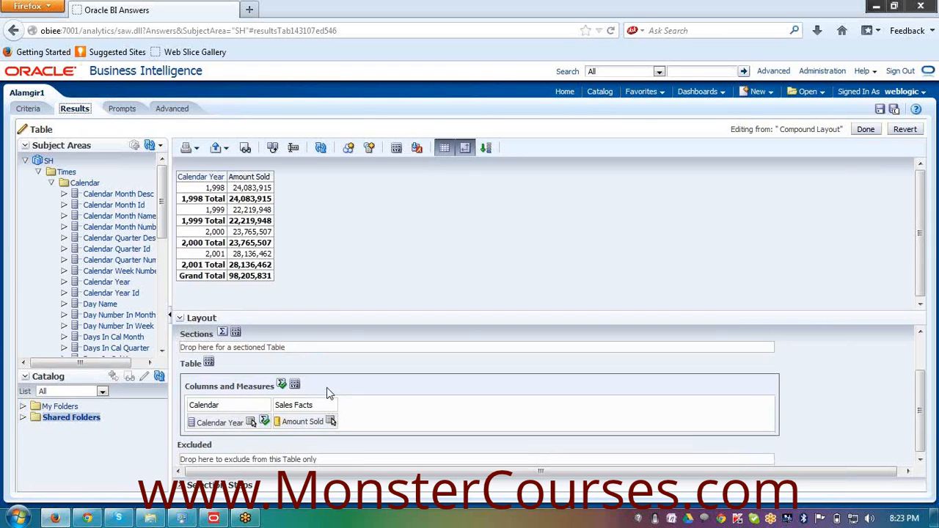
# Step: Set the aggregation rule of the Calendar Year column in the table layout to Sum
pyautogui.click(252, 421)
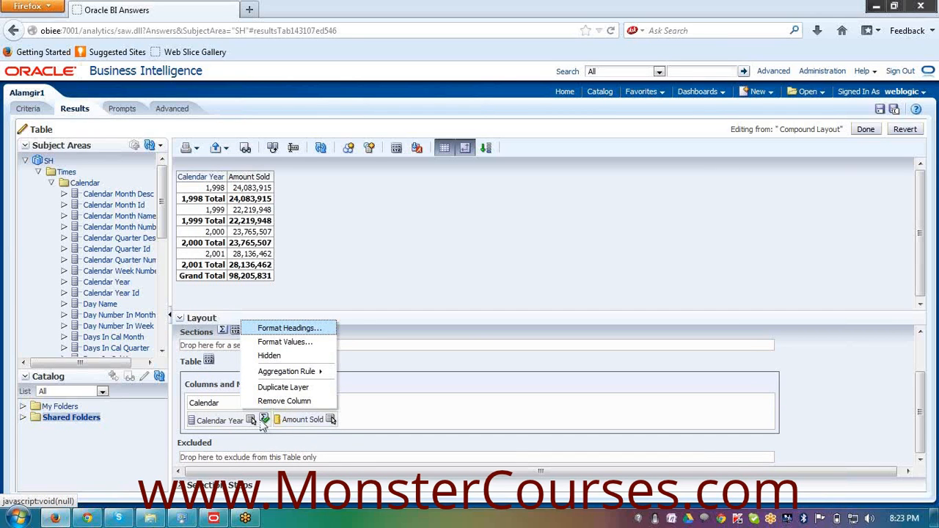
pyautogui.click(252, 421)
pyautogui.click(252, 421)
pyautogui.click(372, 436)
pyautogui.scroll(1, 375, 451)
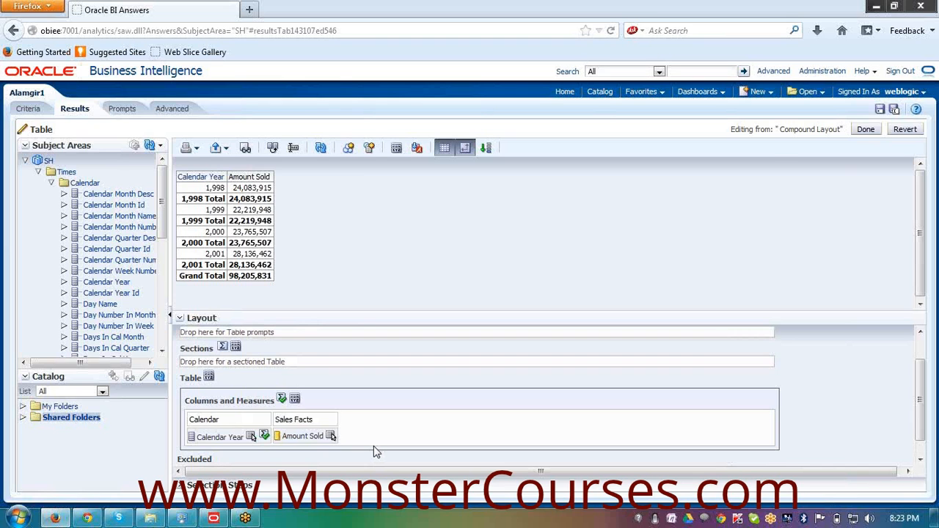
pyautogui.scroll(1, 375, 449)
pyautogui.scroll(-2, 375, 449)
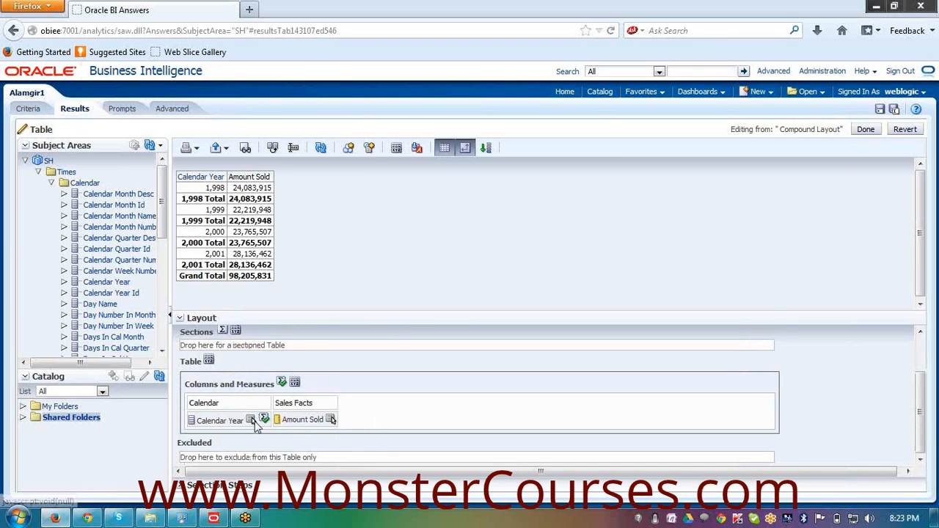
pyautogui.click(251, 420)
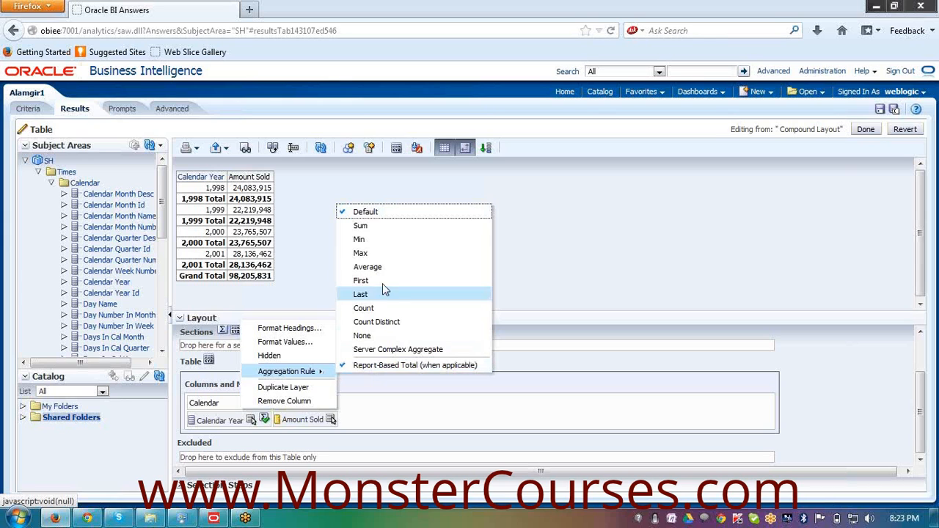
pyautogui.click(382, 225)
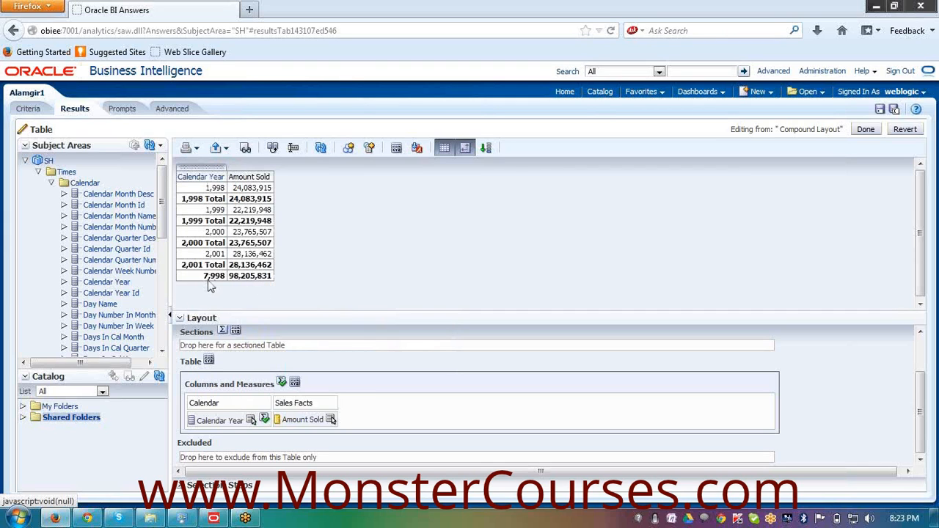
pyautogui.click(252, 419)
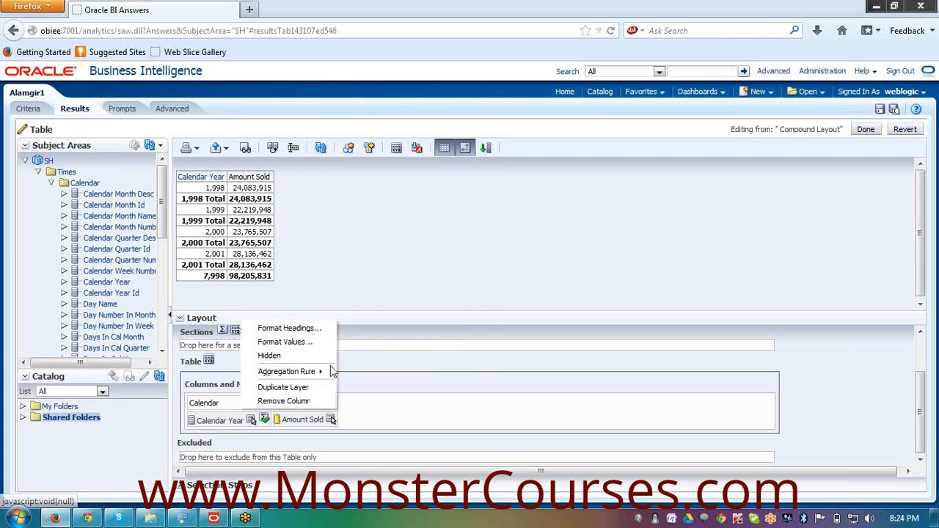
pyautogui.moveTo(332, 371)
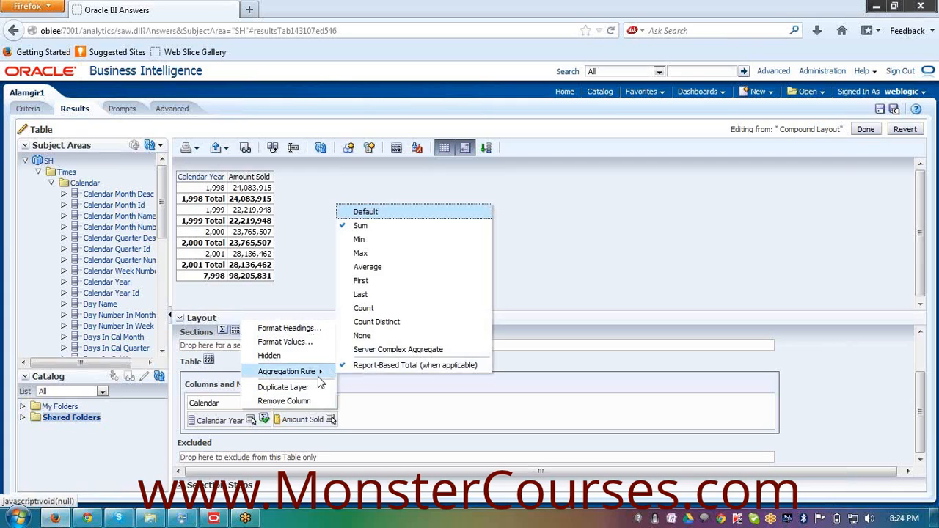
pyautogui.click(351, 227)
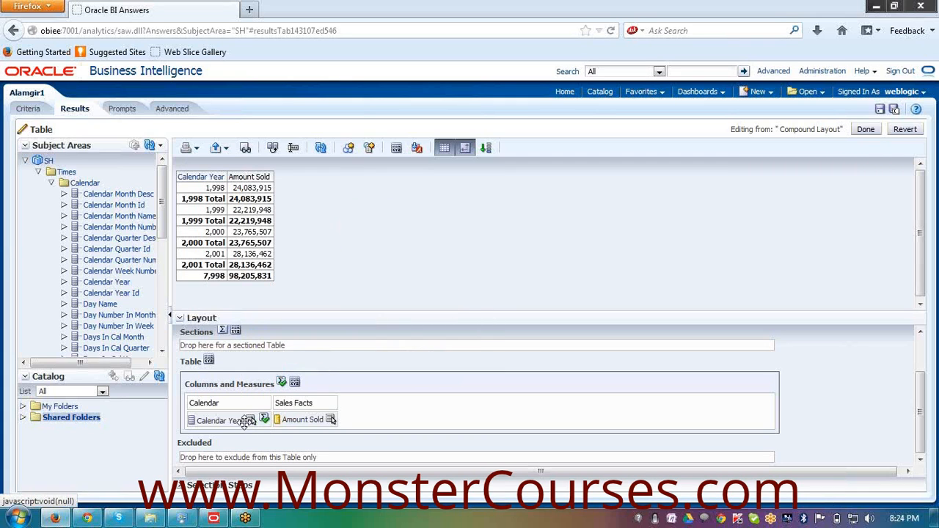
# Step: Look over the Calendar Year column's aggregation, heading format, value format and removal options, cancelling each format dialog
pyautogui.click(256, 423)
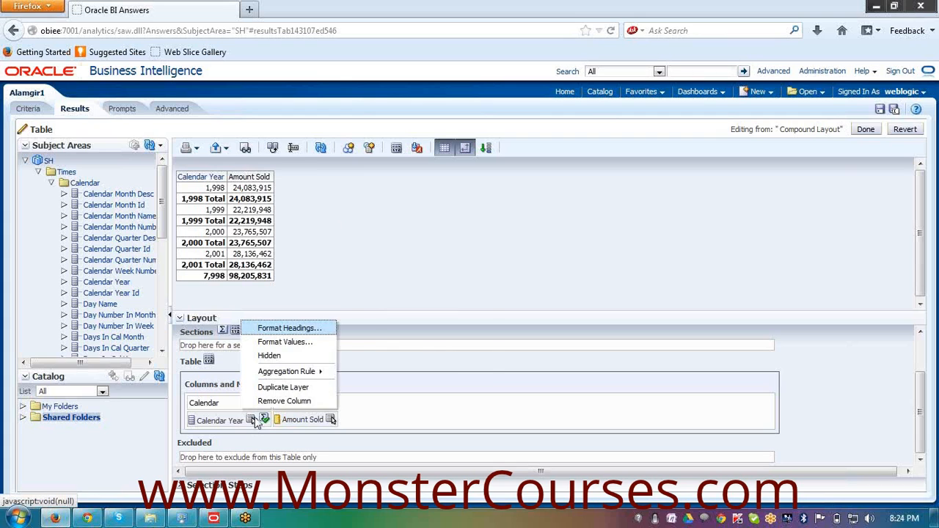
pyautogui.moveTo(282, 373)
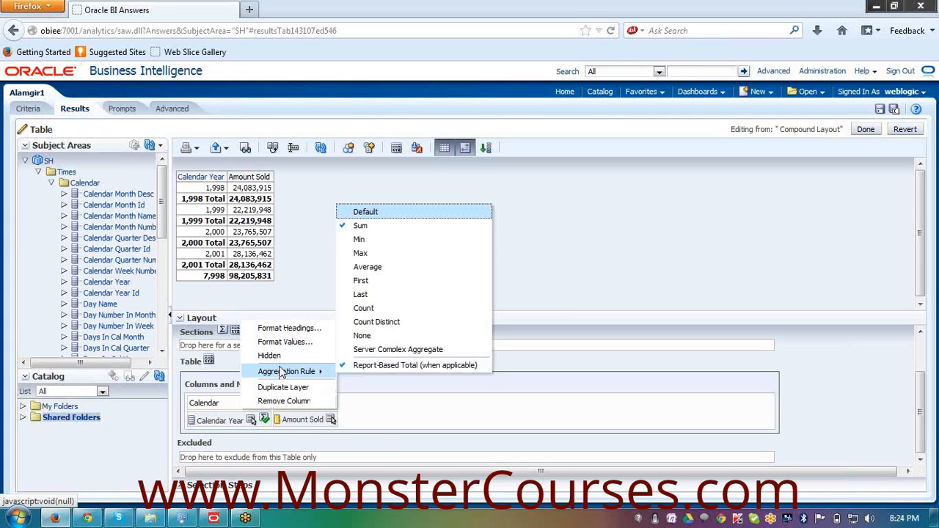
pyautogui.click(284, 330)
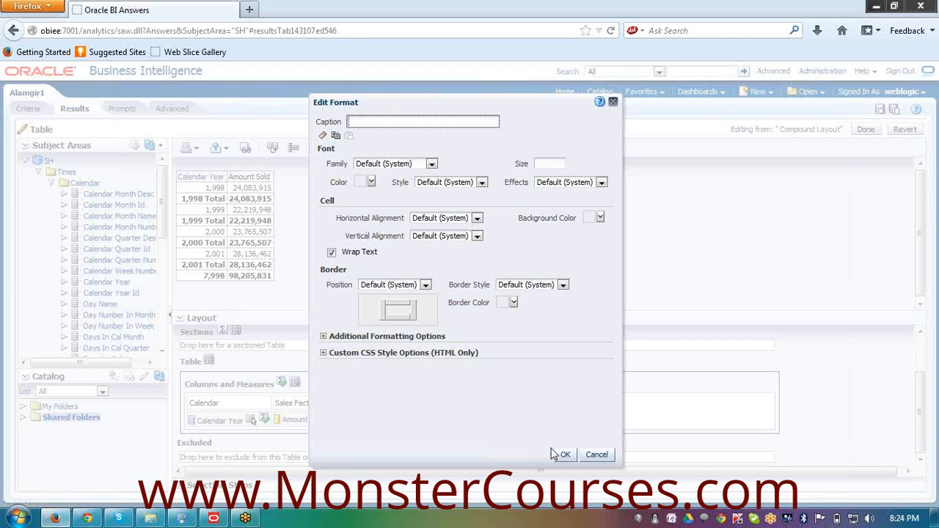
pyautogui.click(596, 455)
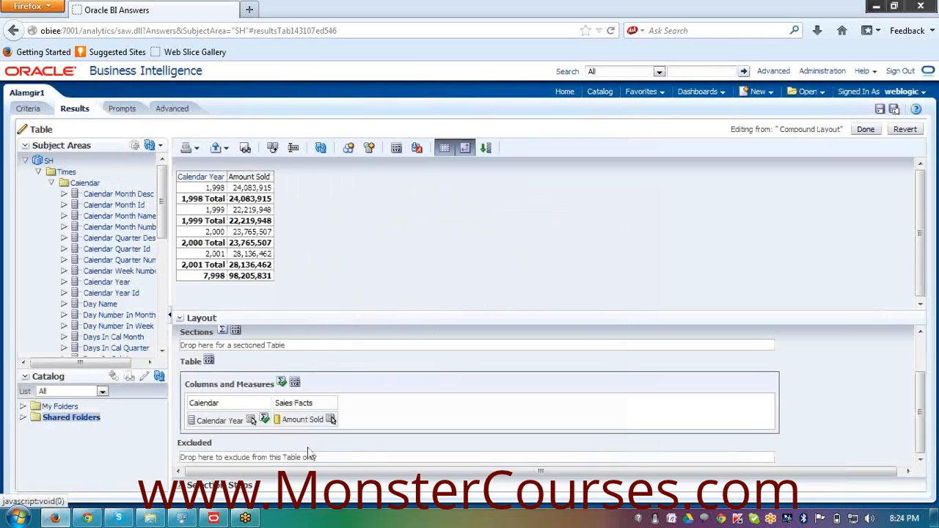
pyautogui.click(252, 420)
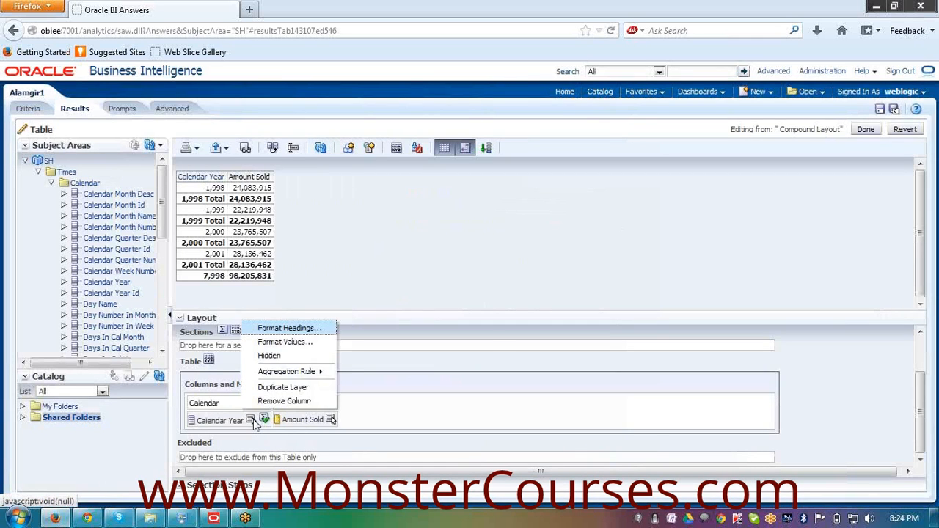
pyautogui.click(283, 343)
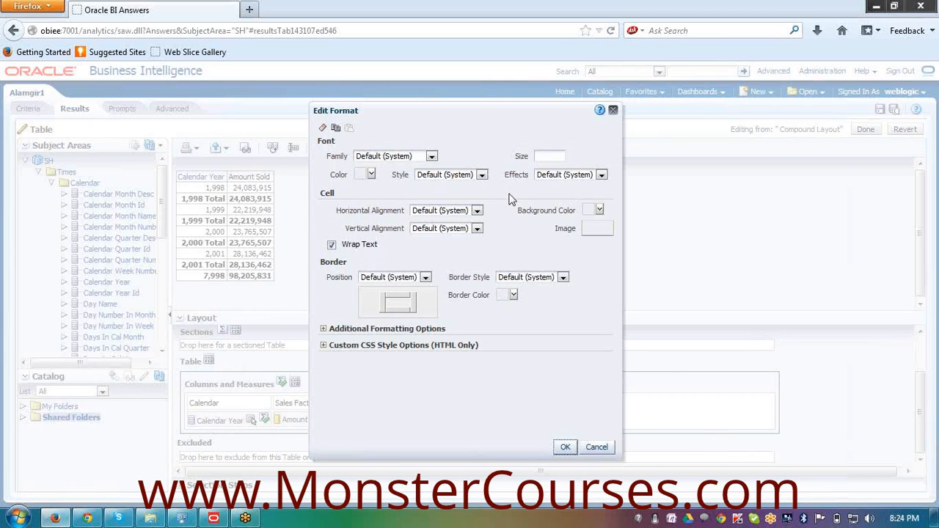
pyautogui.click(596, 447)
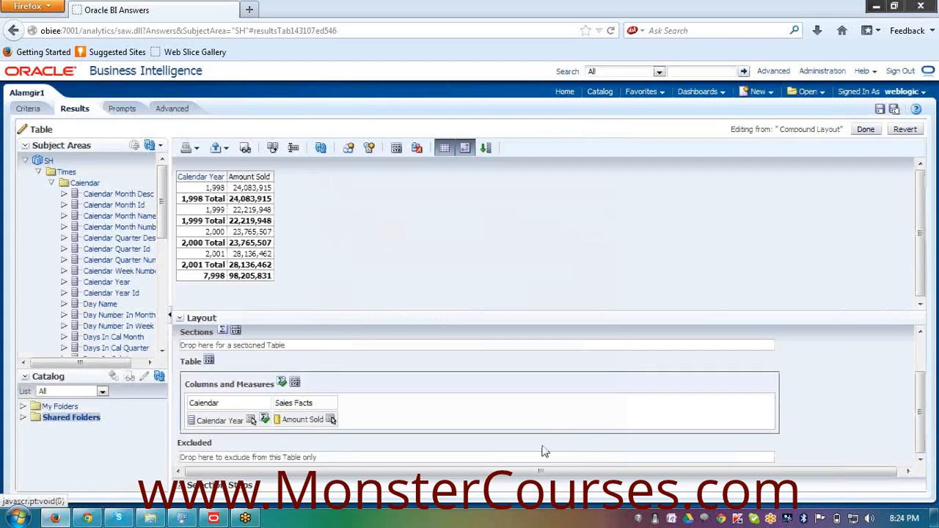
pyautogui.click(250, 419)
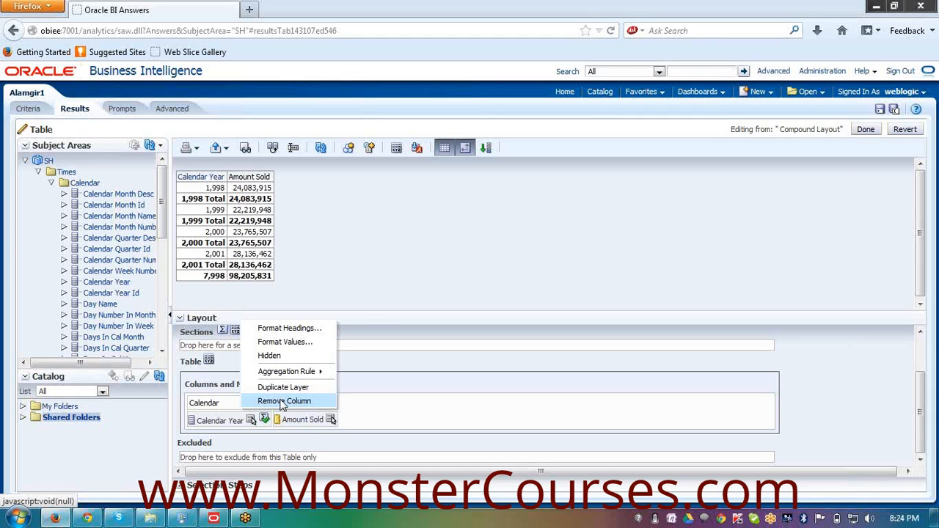
pyautogui.click(398, 418)
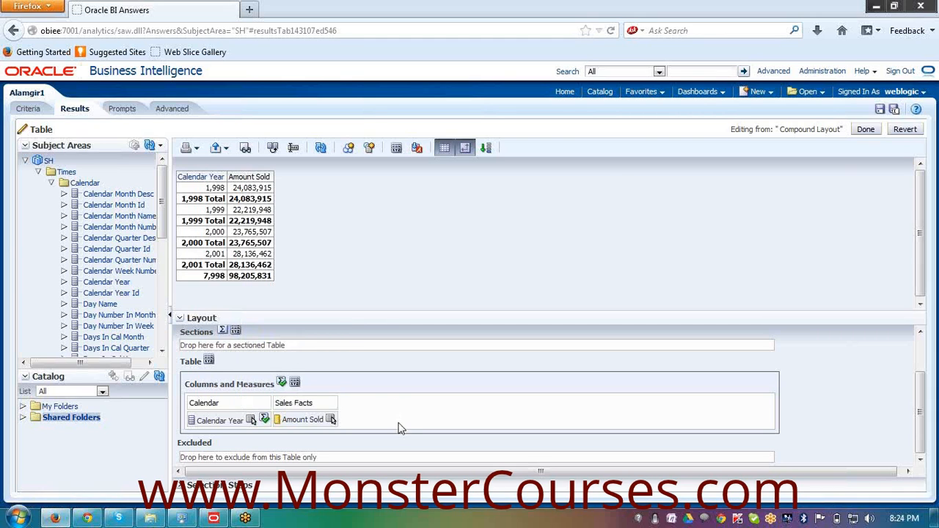
# Step: Examine the Amount Sold and Calendar Year column options and the Table Prompts, Sections and Excluded areas of the layout
pyautogui.click(330, 420)
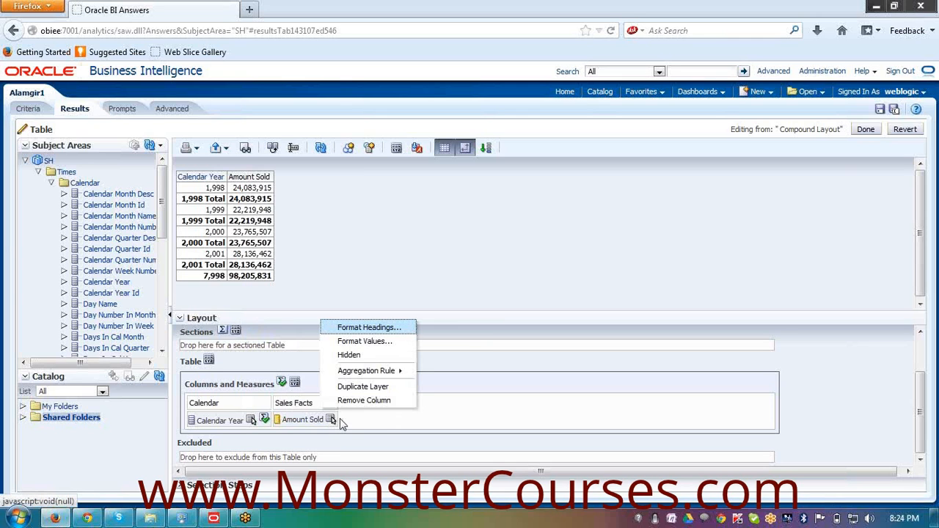
pyautogui.click(382, 420)
pyautogui.scroll(1, 382, 463)
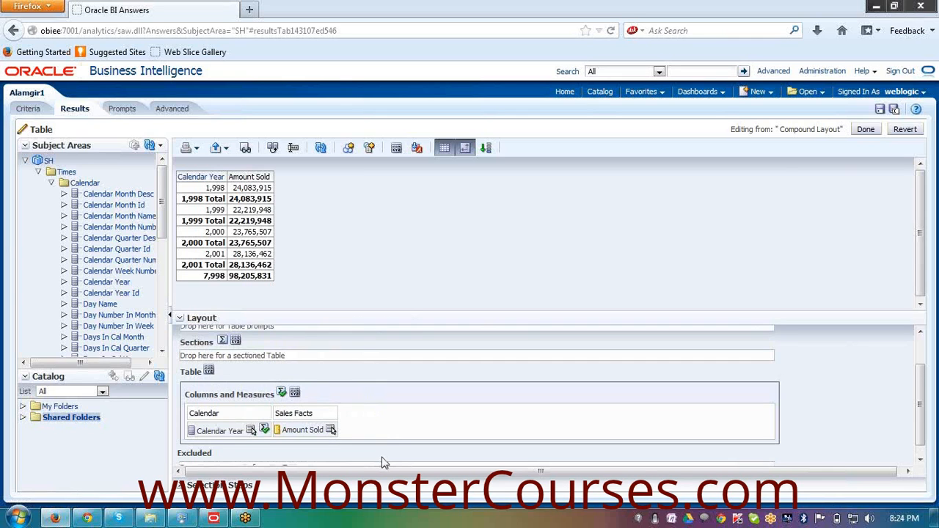
pyautogui.scroll(1, 383, 463)
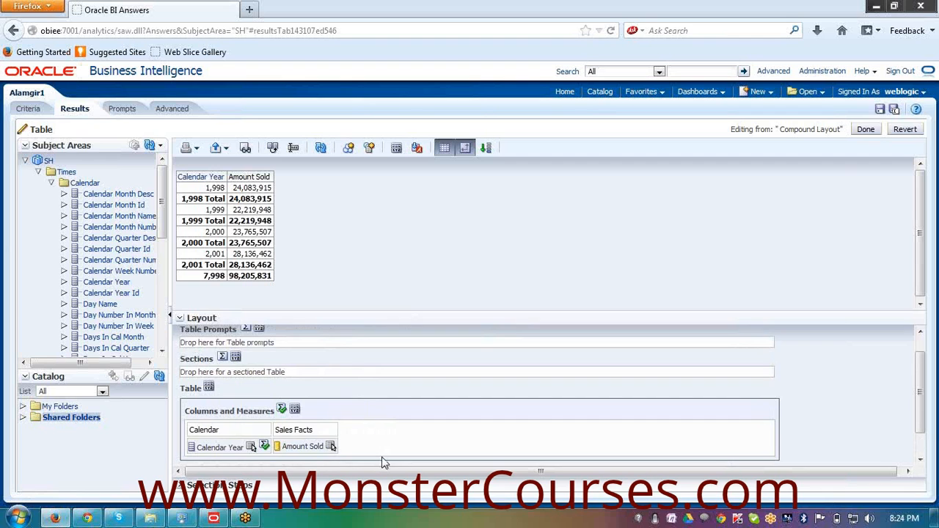
pyautogui.scroll(1, 383, 463)
pyautogui.scroll(-2, 382, 463)
pyautogui.scroll(-1, 383, 458)
pyautogui.rightClick(369, 411)
pyautogui.click(369, 411)
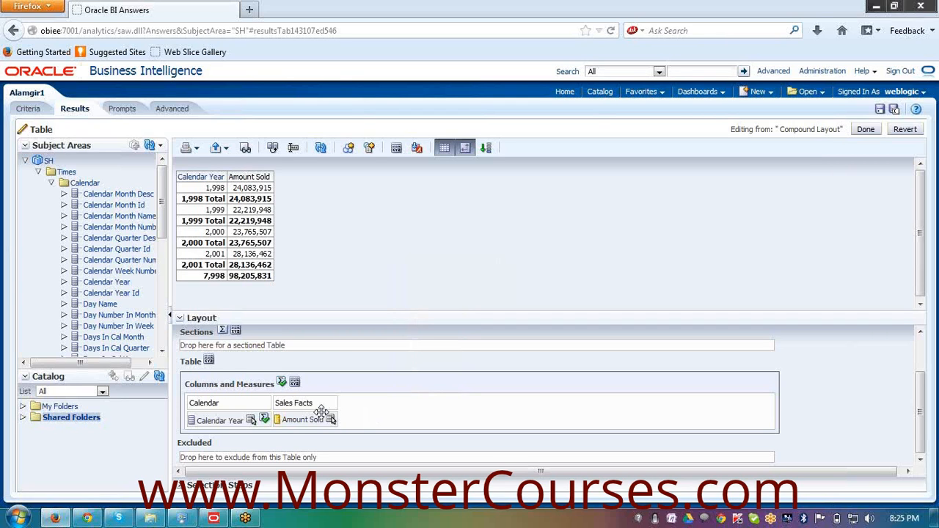
pyautogui.scroll(1, 235, 366)
pyautogui.scroll(1, 236, 366)
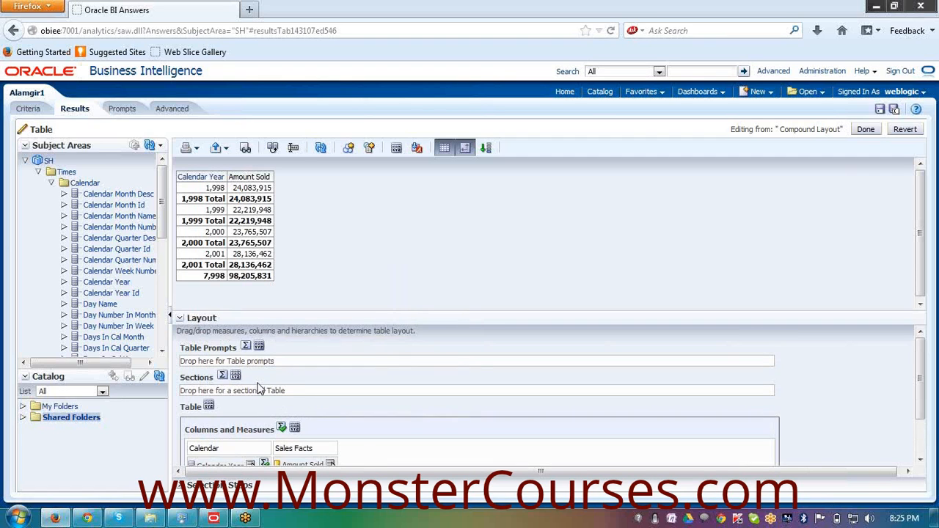
pyautogui.scroll(-1, 259, 389)
pyautogui.scroll(-2, 258, 383)
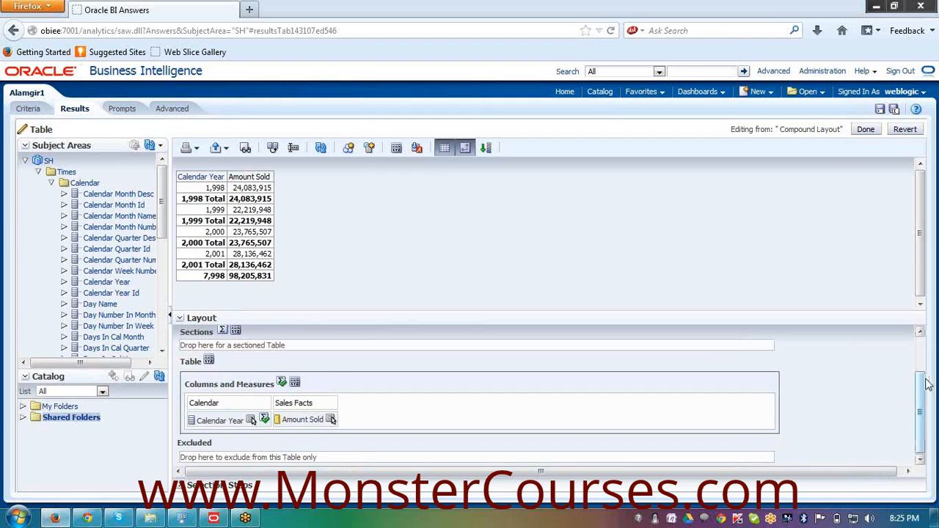
pyautogui.moveTo(920, 386); pyautogui.dragTo(935, 399)
pyautogui.click(251, 421)
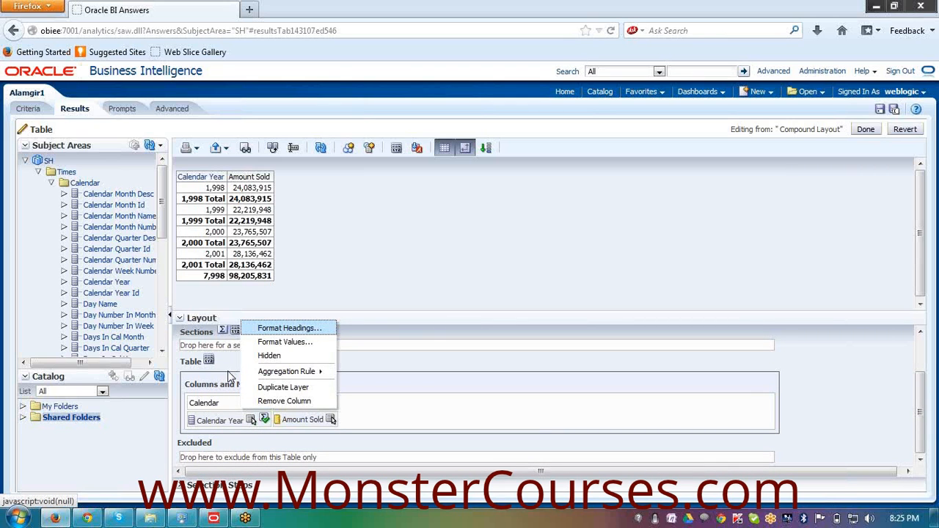
# Step: Return to the criteria keeping the table view changes, and restart the column selection with only Calendar Year
pyautogui.click(29, 109)
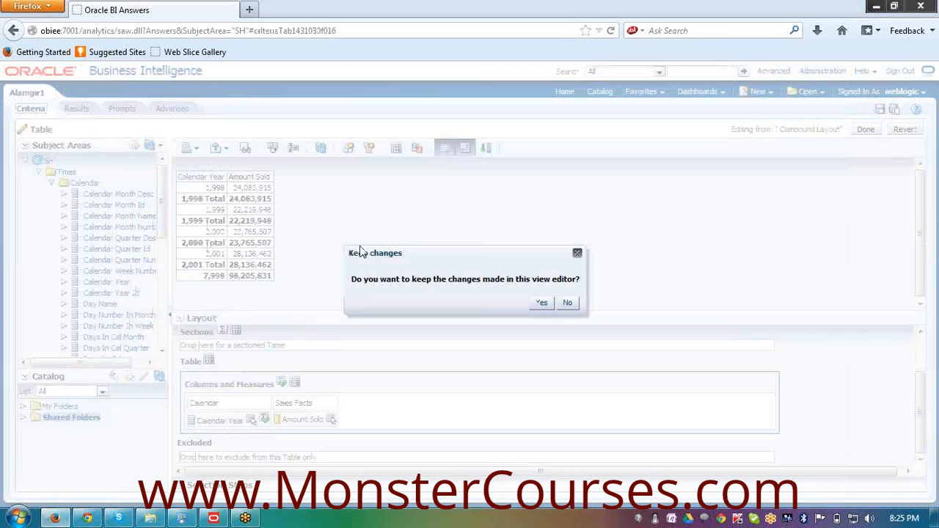
pyautogui.click(538, 303)
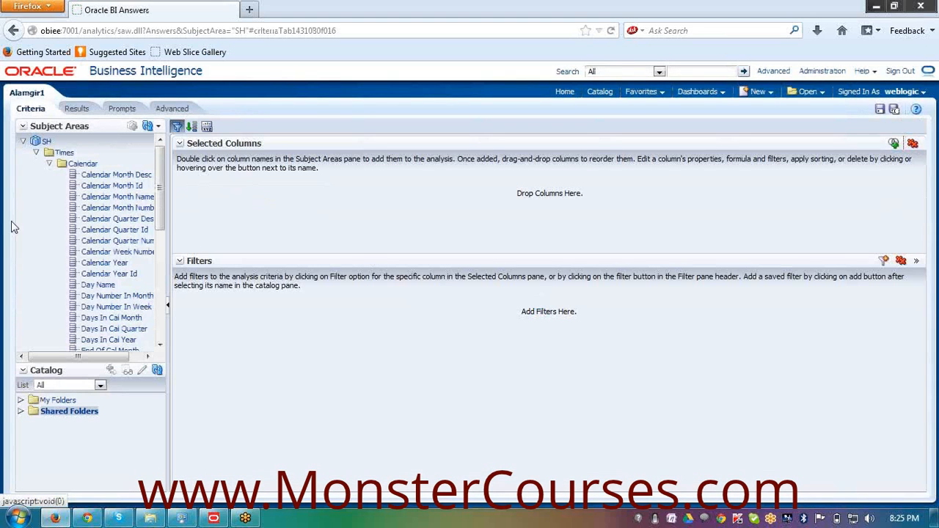
pyautogui.doubleClick(103, 263)
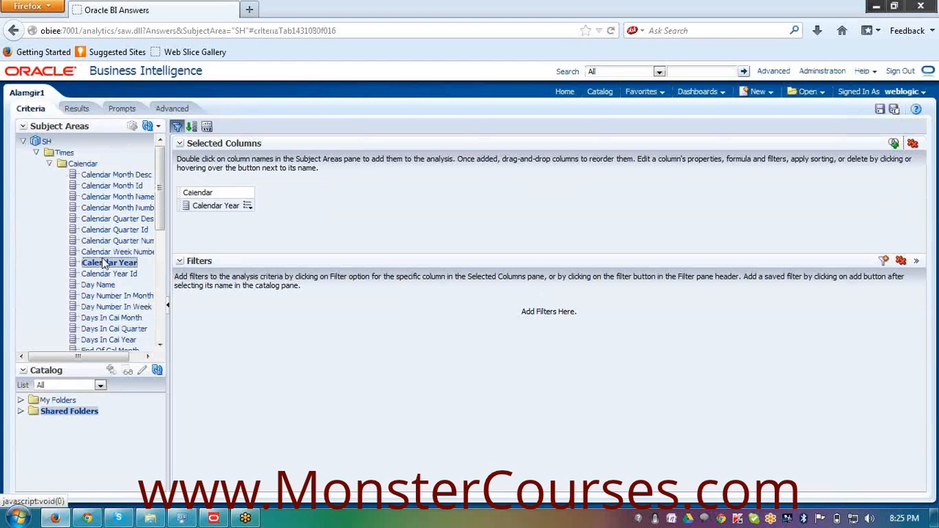
# Step: Add Amount Sold from Sales Facts to the analysis criteria and open the resulting table view for editing
pyautogui.scroll(-2, 134, 325)
pyautogui.scroll(-5, 134, 325)
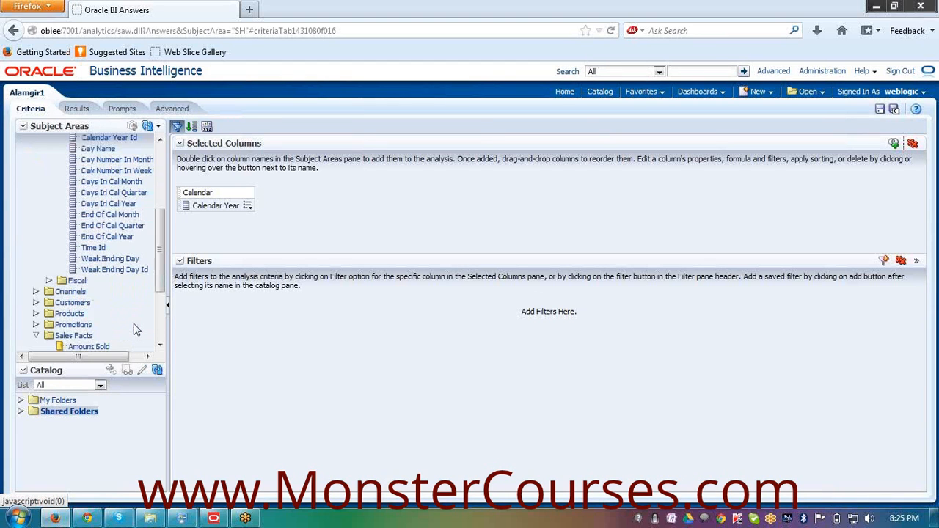
pyautogui.doubleClick(89, 244)
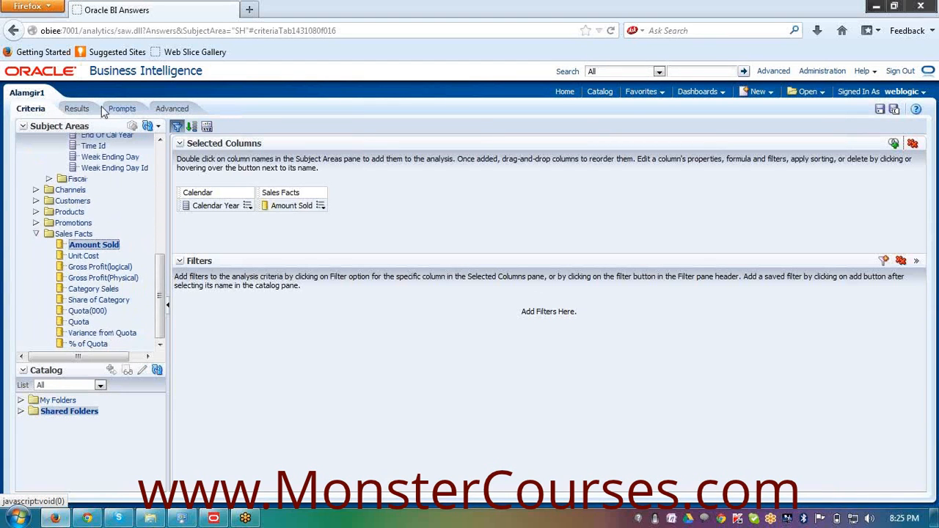
pyautogui.click(76, 108)
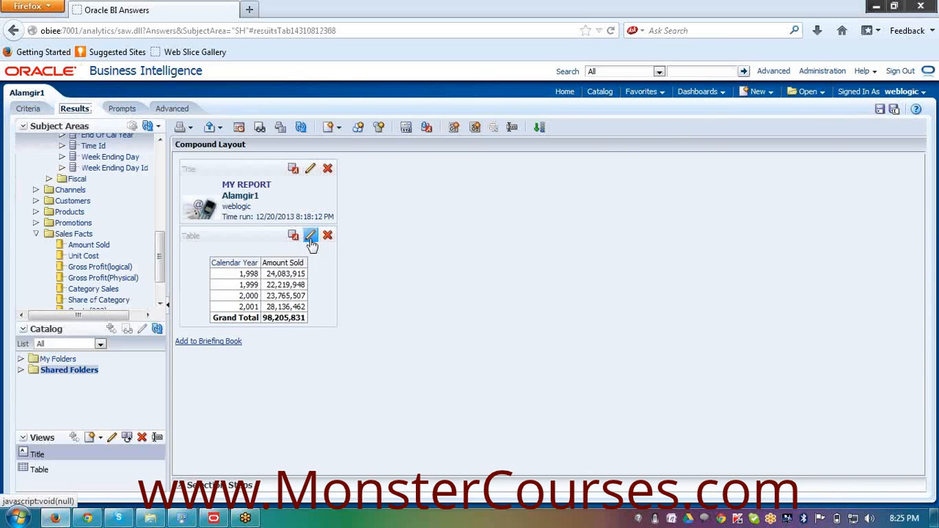
pyautogui.click(310, 235)
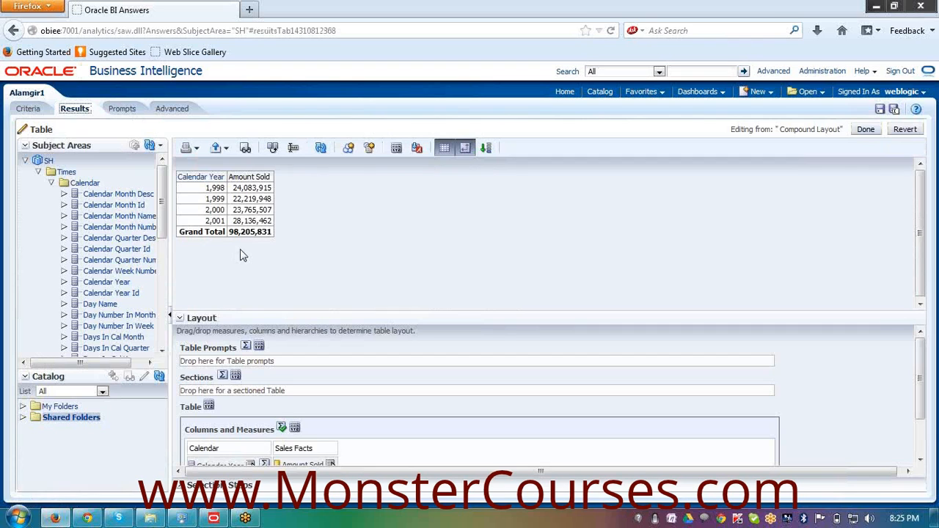
# Step: Look over the layout options of Calendar Year and Amount Sold and the total settings for Columns and Measures
pyautogui.scroll(-2, 285, 417)
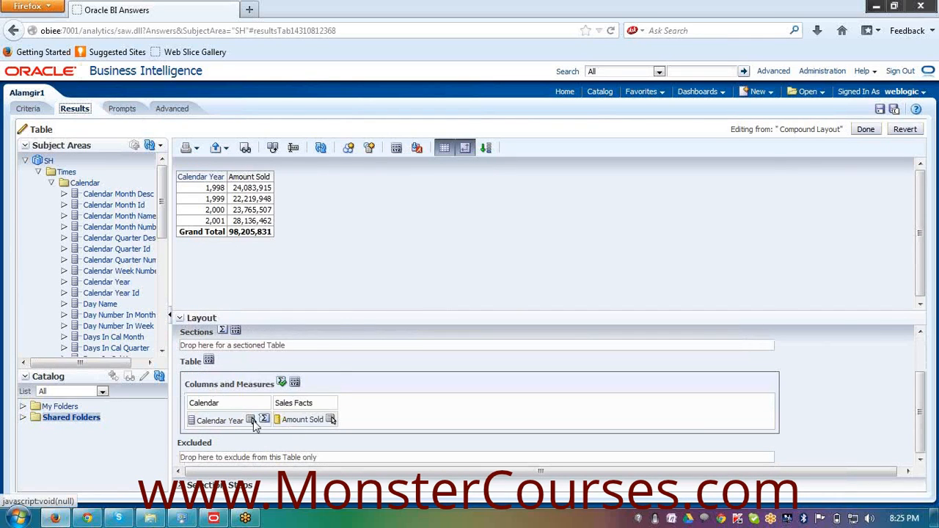
pyautogui.click(265, 421)
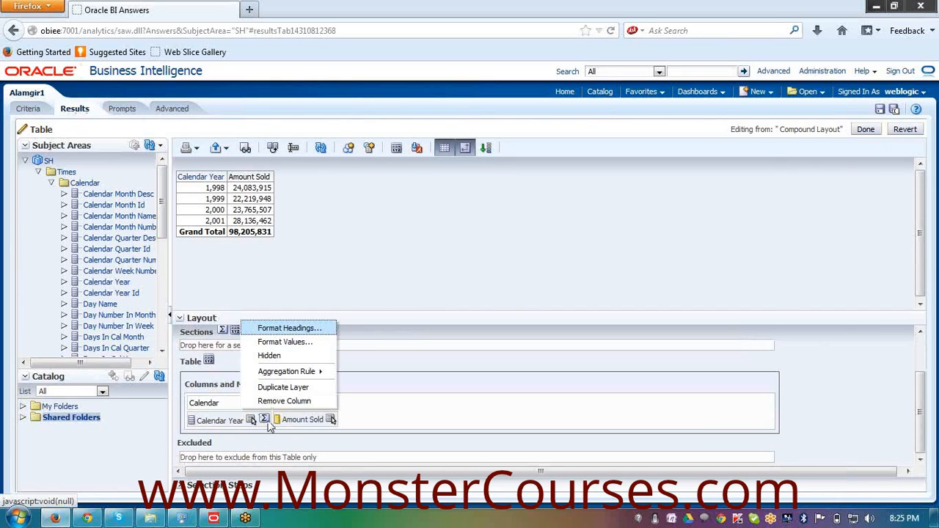
pyautogui.click(265, 420)
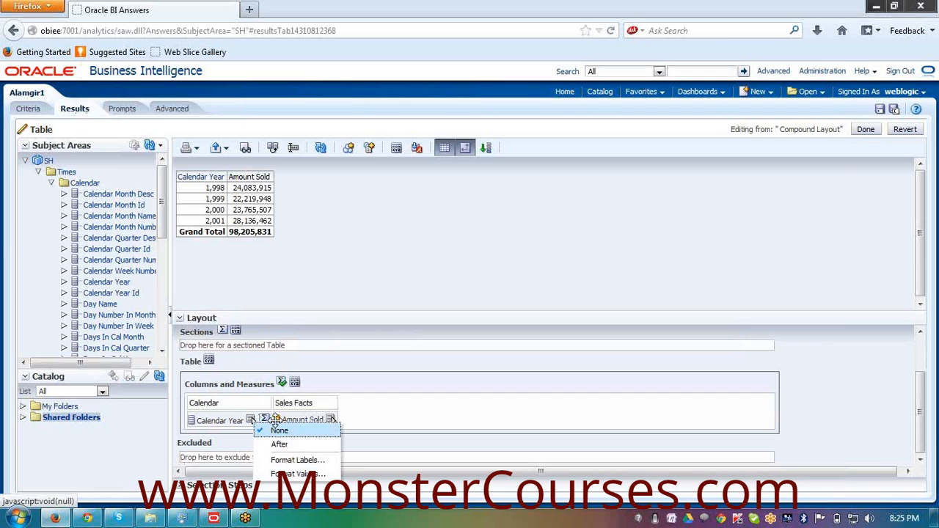
pyautogui.click(331, 421)
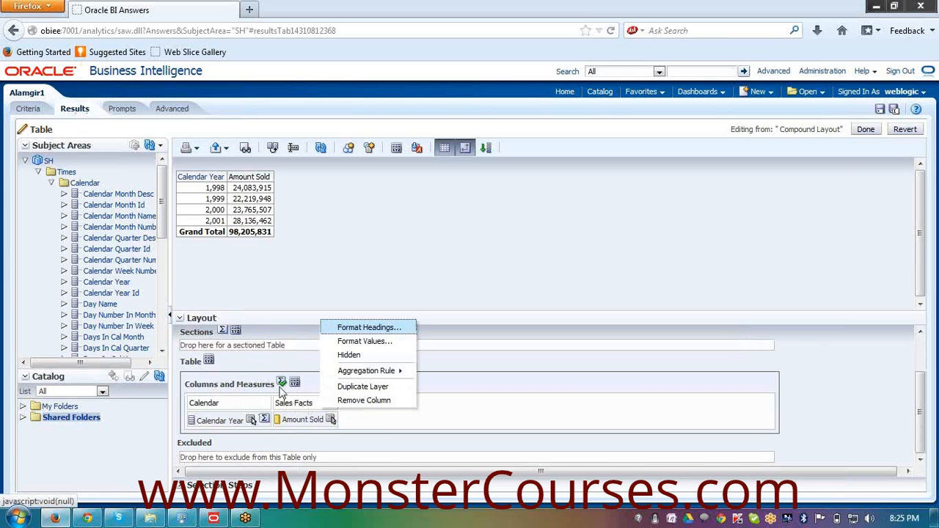
pyautogui.click(282, 382)
pyautogui.click(233, 442)
pyautogui.scroll(1, 240, 411)
pyautogui.scroll(1, 242, 372)
pyautogui.scroll(-1, 362, 373)
pyautogui.scroll(-1, 362, 372)
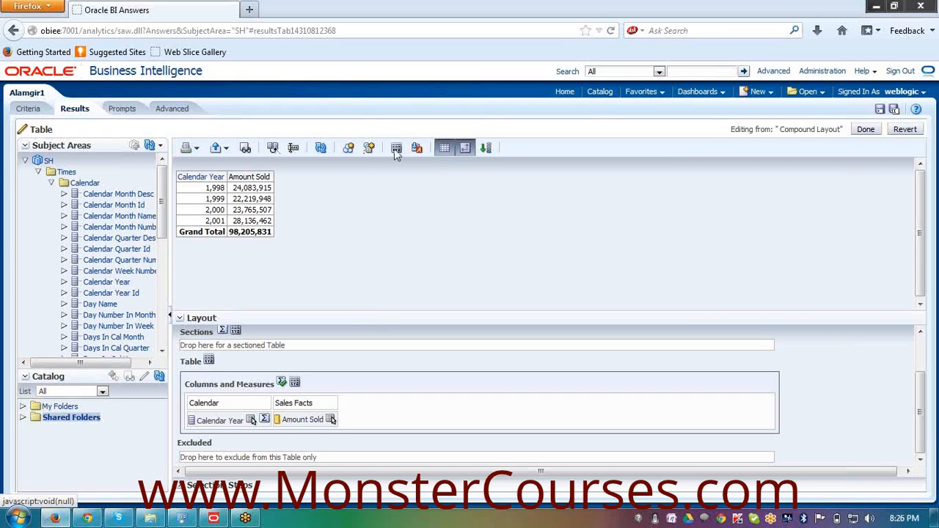
# Step: Examine the table view's printable formats and its export formats, including the Excel, Powerpoint and Data choices
pyautogui.click(198, 149)
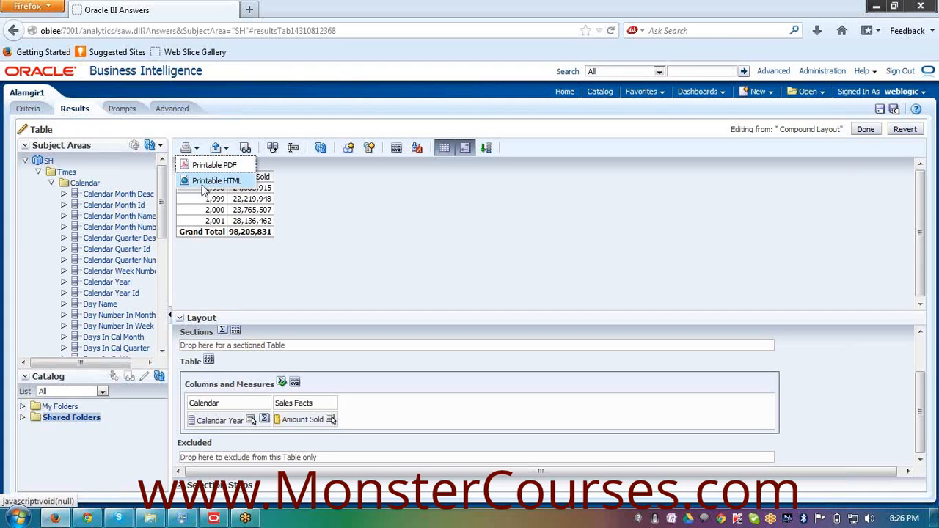
pyautogui.click(227, 148)
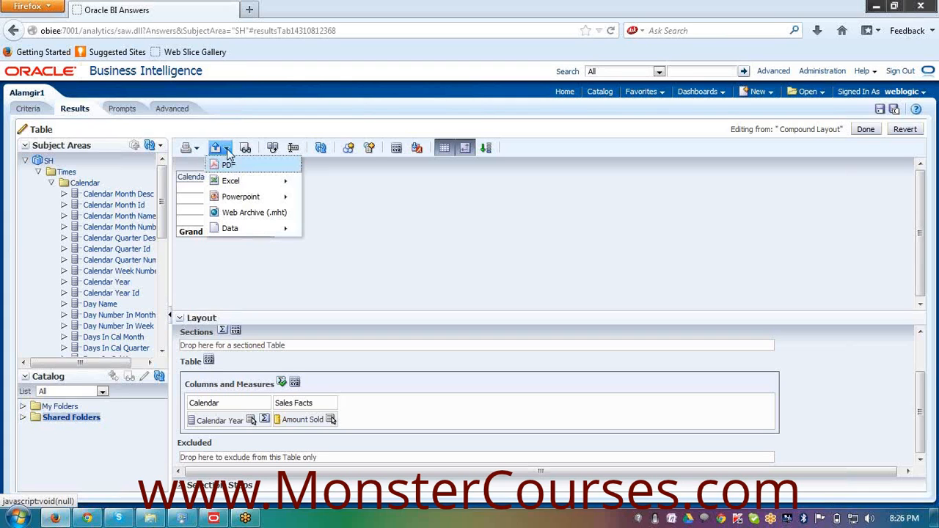
pyautogui.moveTo(231, 185)
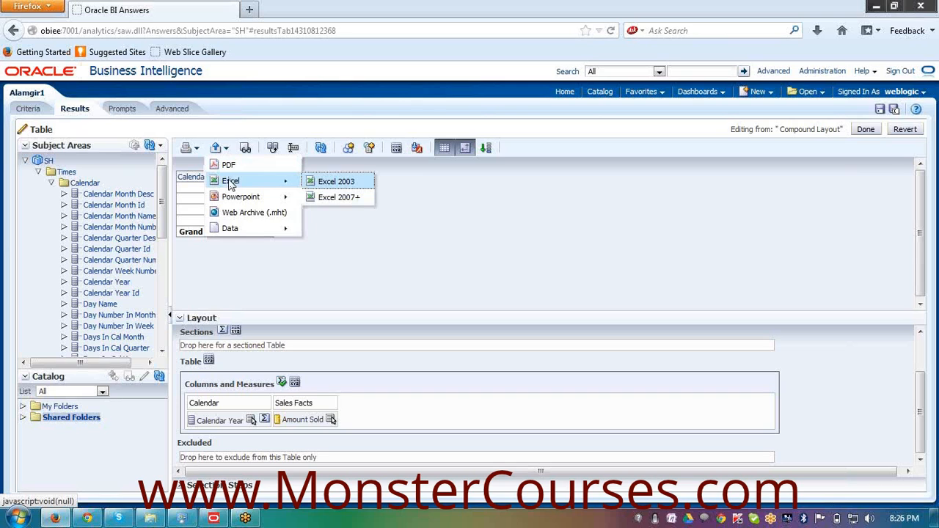
pyautogui.click(196, 149)
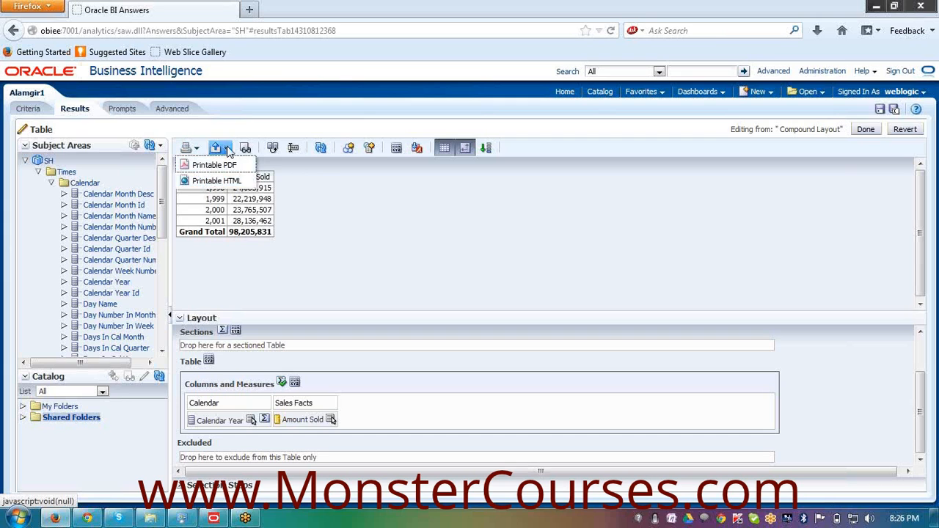
pyautogui.click(228, 149)
pyautogui.moveTo(230, 189)
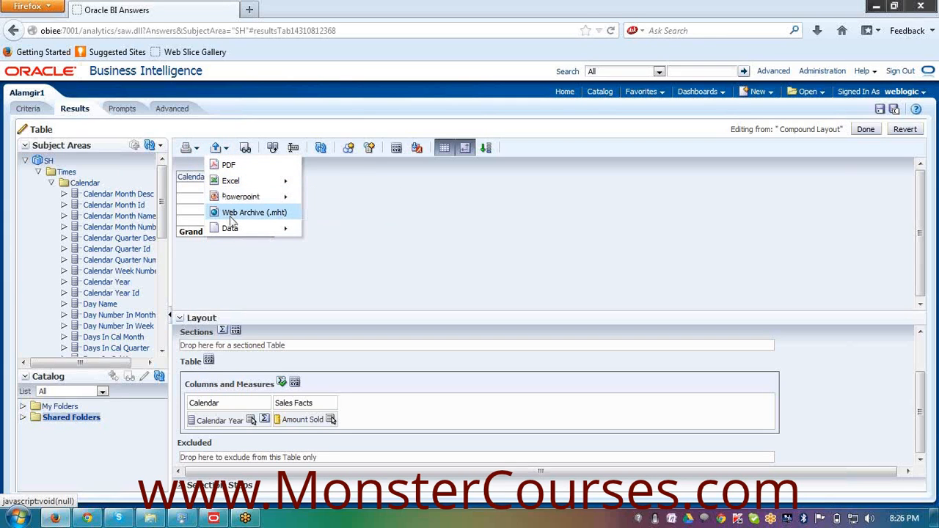
pyautogui.moveTo(232, 234)
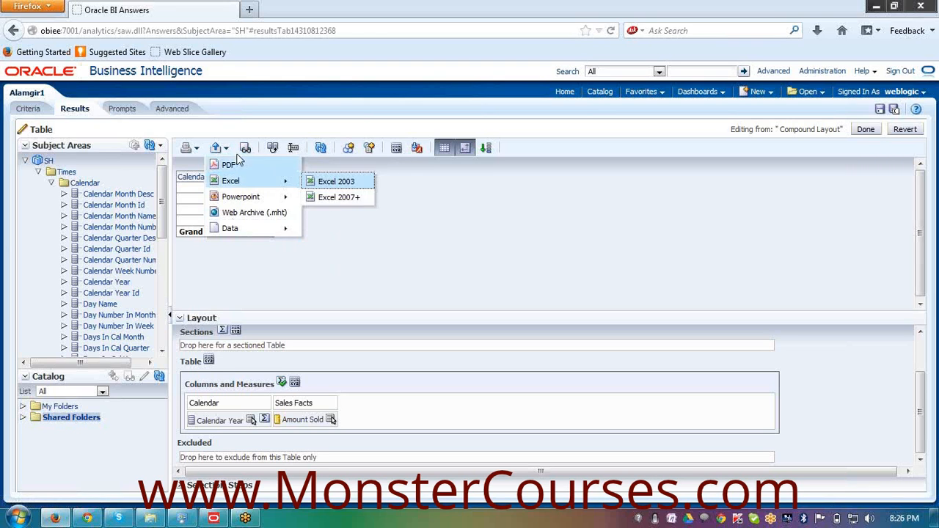
# Step: Preview the table in its own browser window, examine the Export and Copy links, and close the preview
pyautogui.click(245, 148)
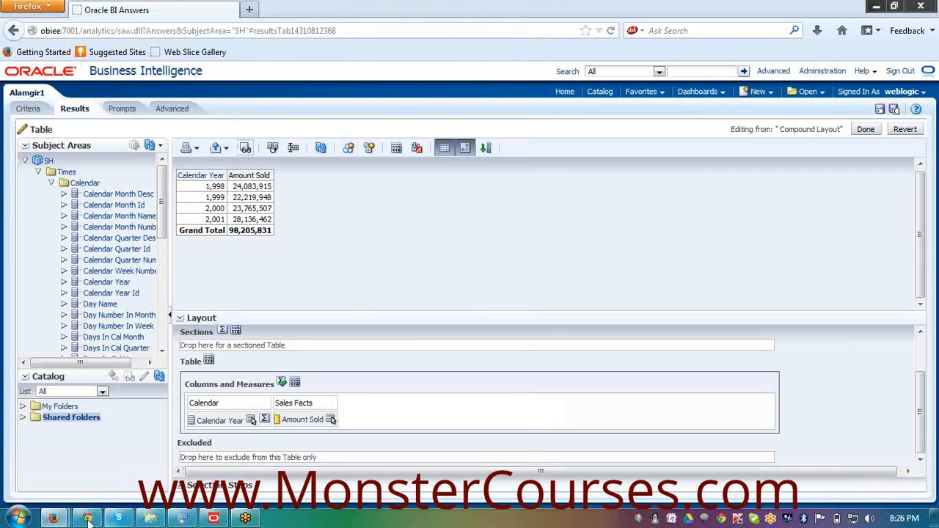
pyautogui.moveTo(58, 519)
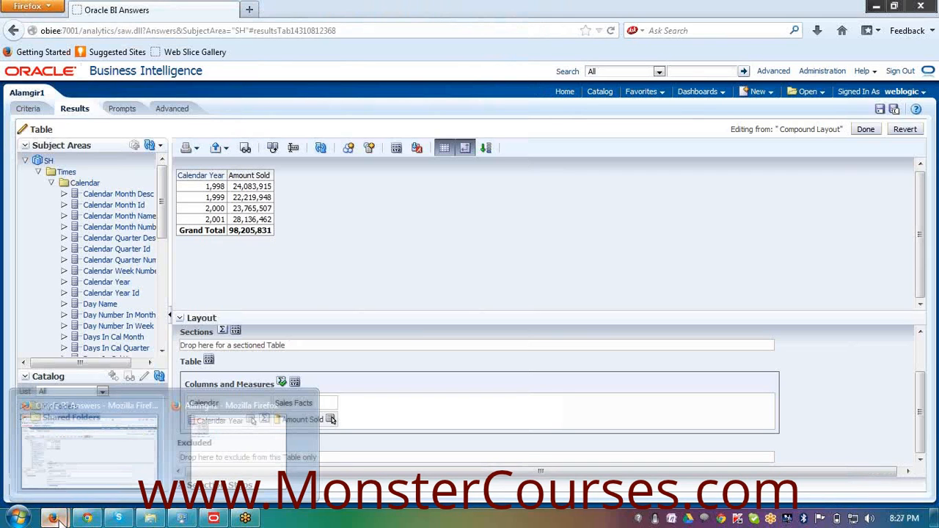
pyautogui.click(233, 466)
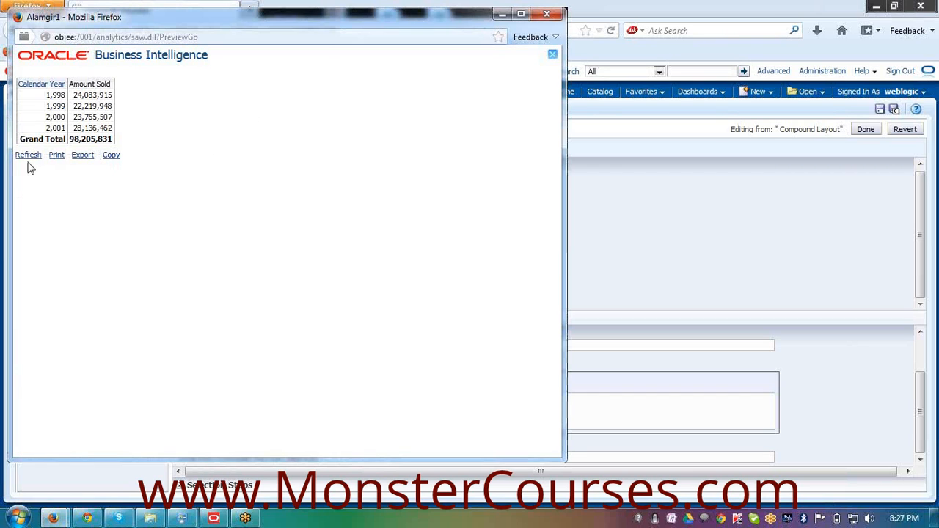
pyautogui.click(81, 156)
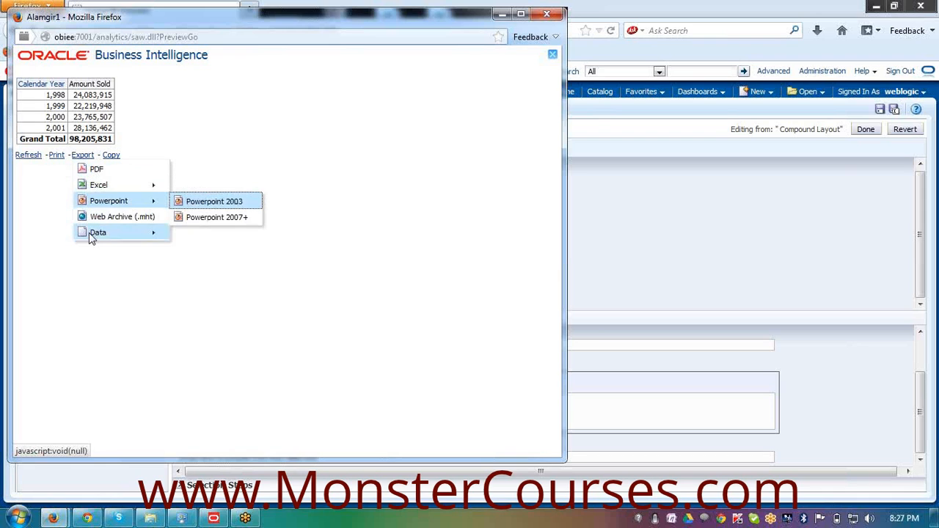
pyautogui.moveTo(92, 239)
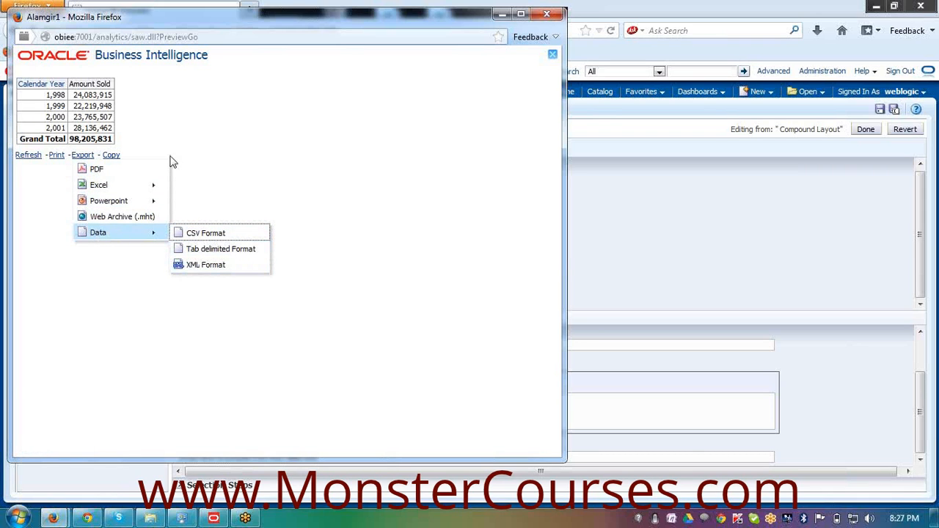
pyautogui.click(113, 156)
pyautogui.click(340, 126)
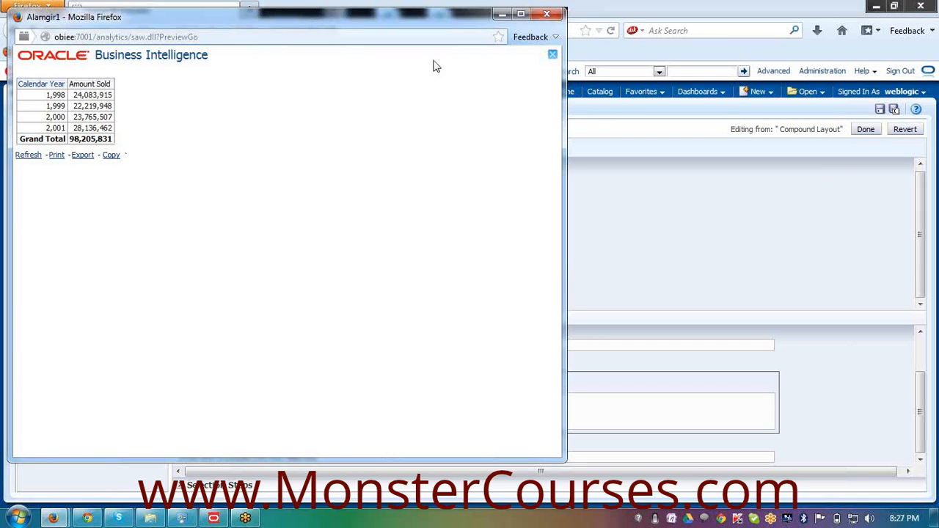
pyautogui.click(547, 15)
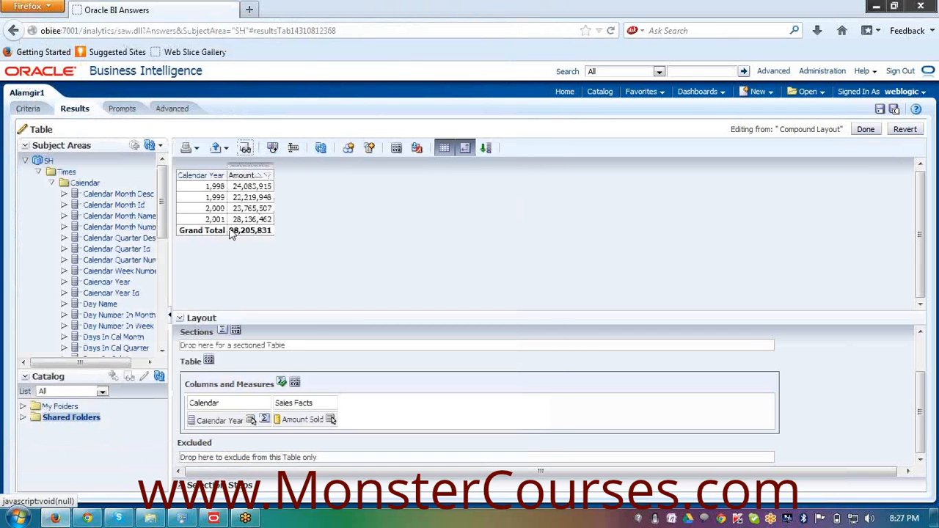
# Step: Duplicate the table view, keeping the changes made in the view editor, and look over the copy's layout
pyautogui.click(273, 148)
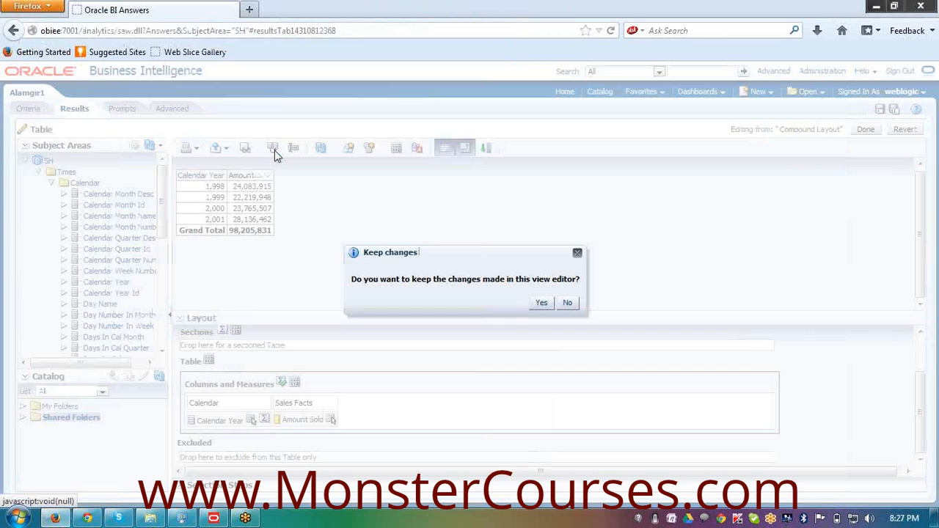
pyautogui.click(540, 303)
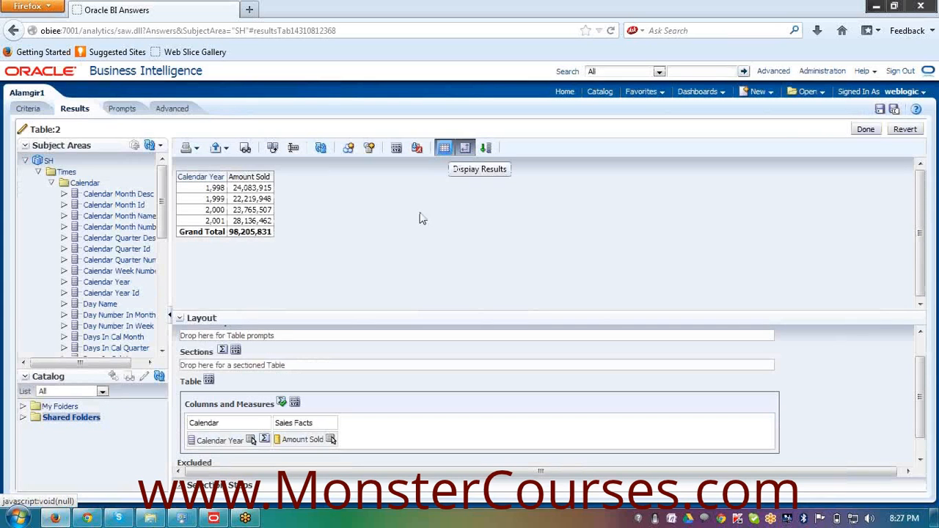
pyautogui.scroll(-1, 345, 409)
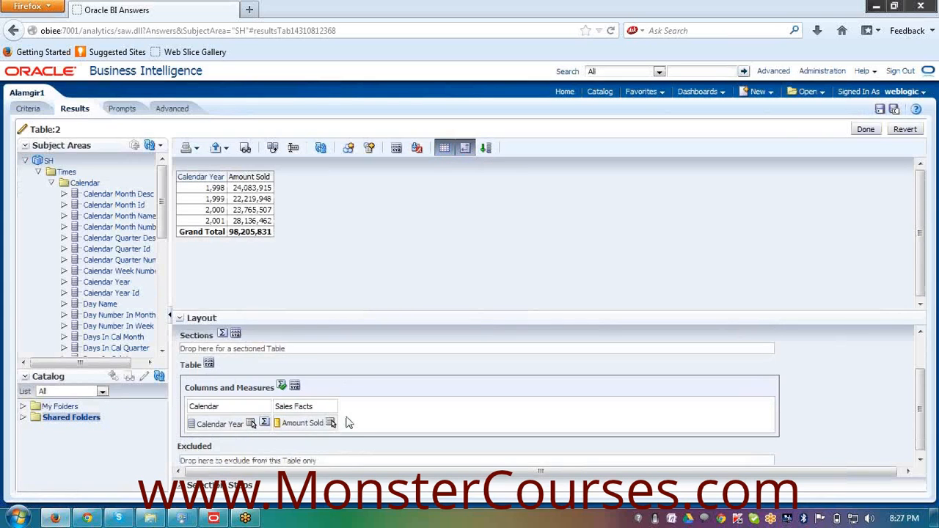
pyautogui.scroll(2, 348, 425)
pyautogui.scroll(-3, 346, 437)
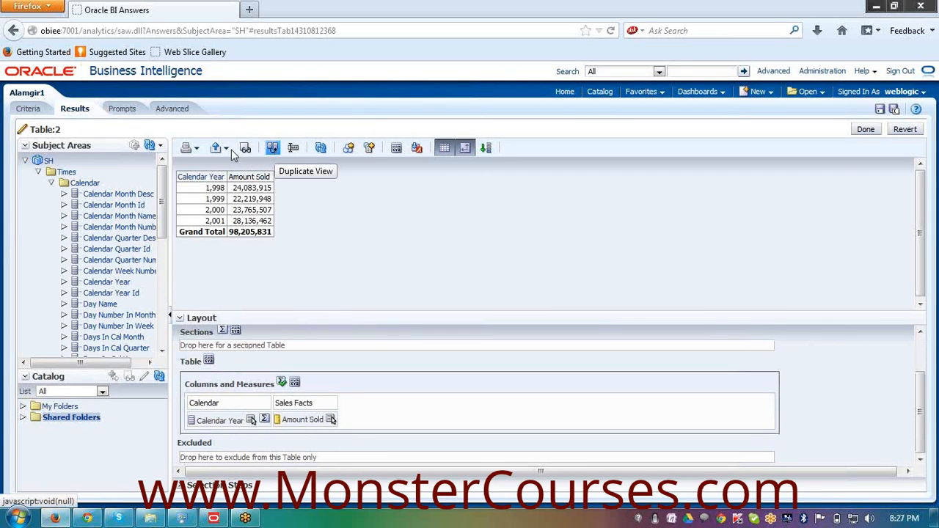
# Step: Reopen the original table from the compound layout for editing and duplicate it as another view
pyautogui.click(33, 111)
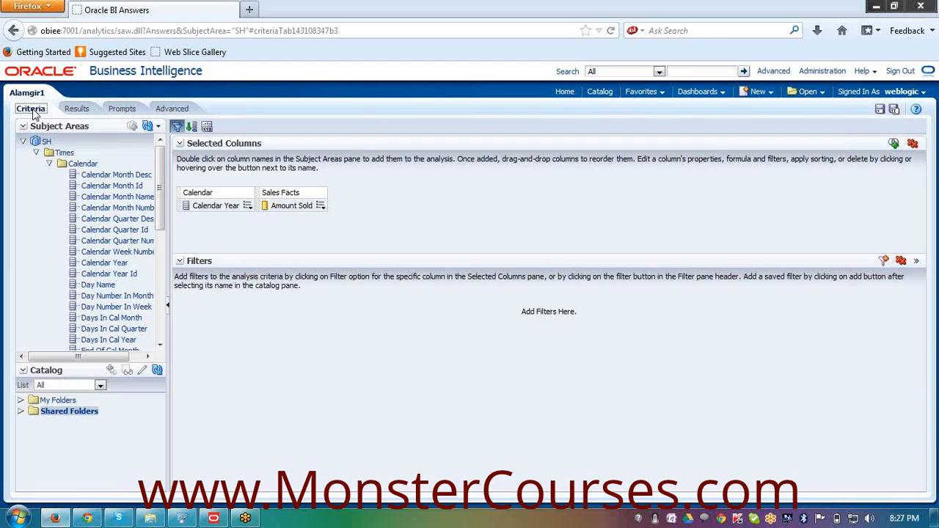
pyautogui.click(76, 114)
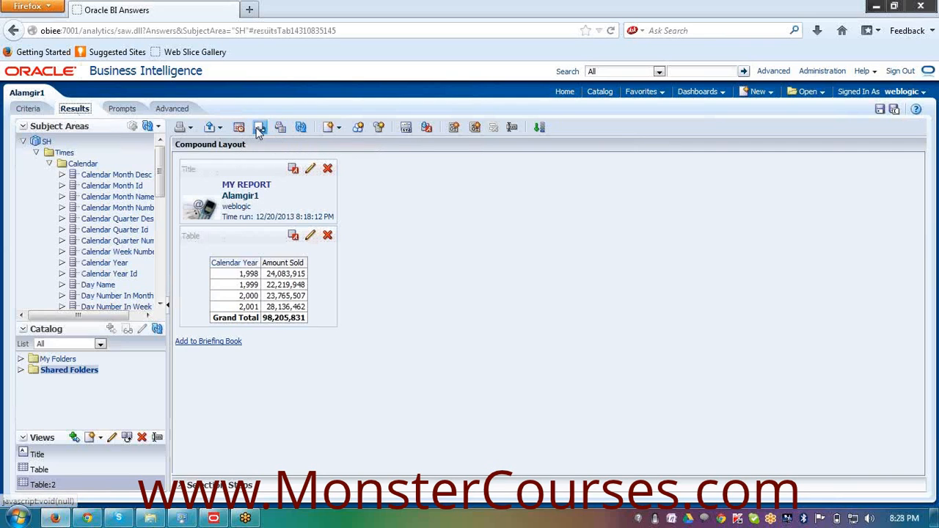
pyautogui.click(28, 109)
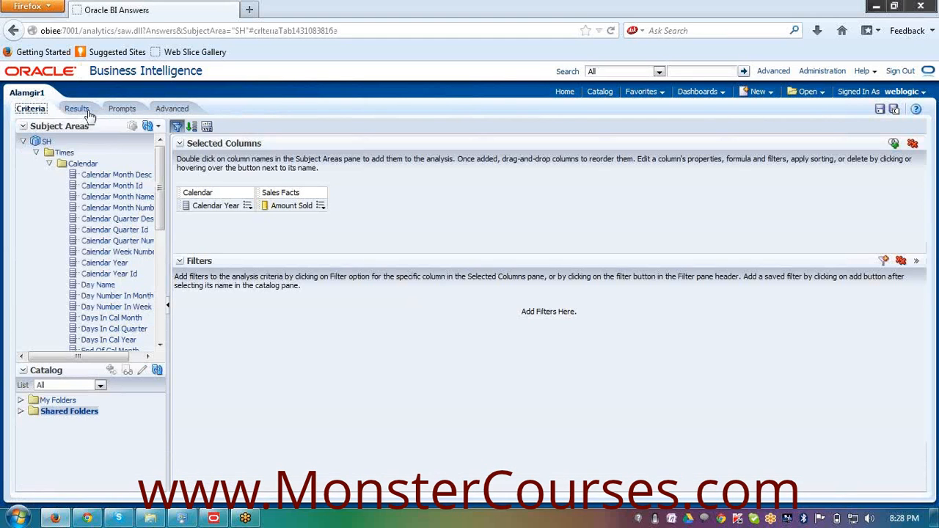
pyautogui.click(82, 110)
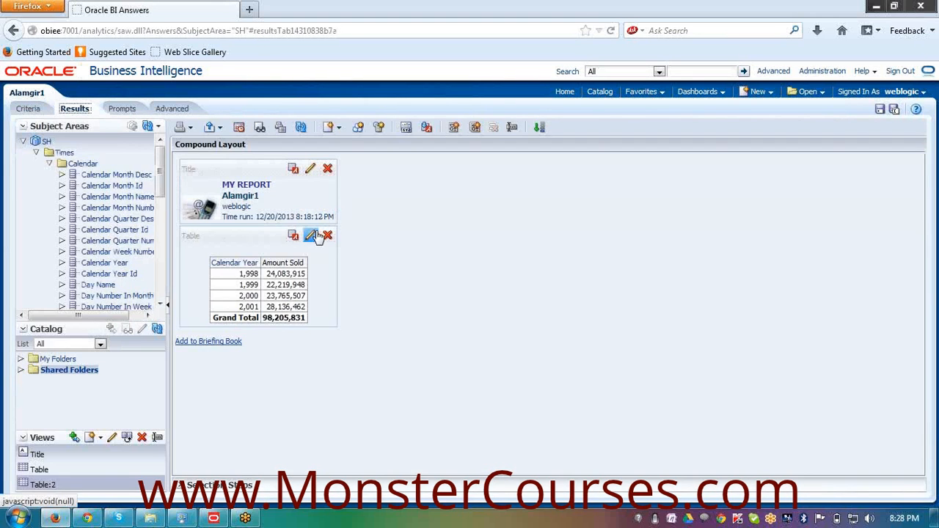
pyautogui.click(315, 236)
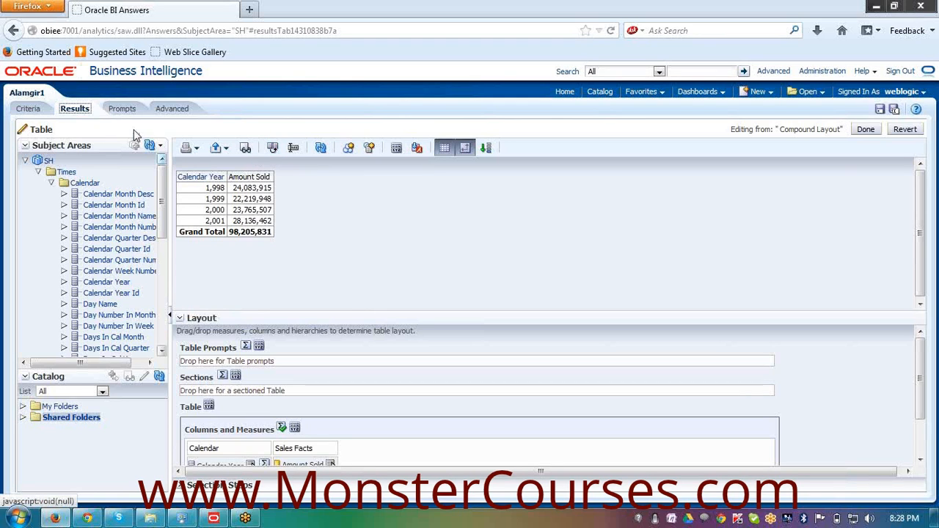
pyautogui.click(273, 150)
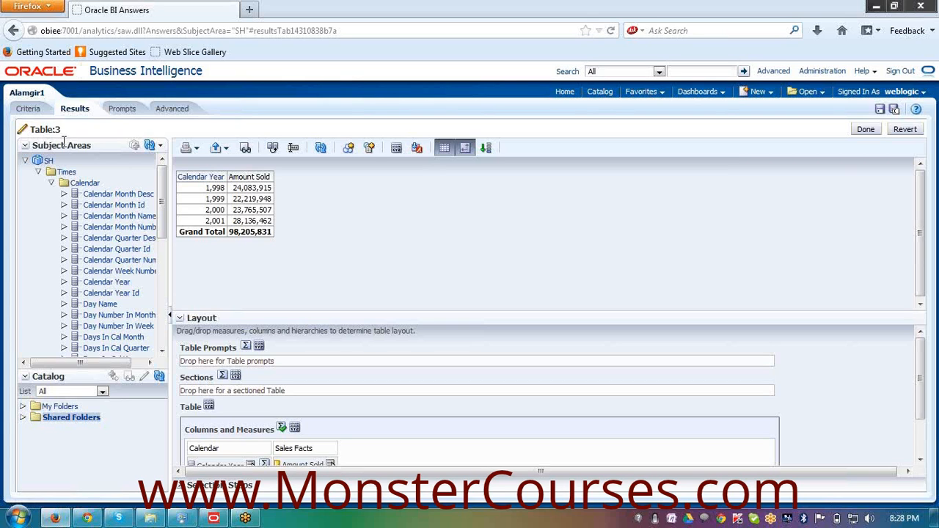
# Step: Rename the newly duplicated table view to v3
pyautogui.click(292, 149)
pyautogui.press('BackSpace')
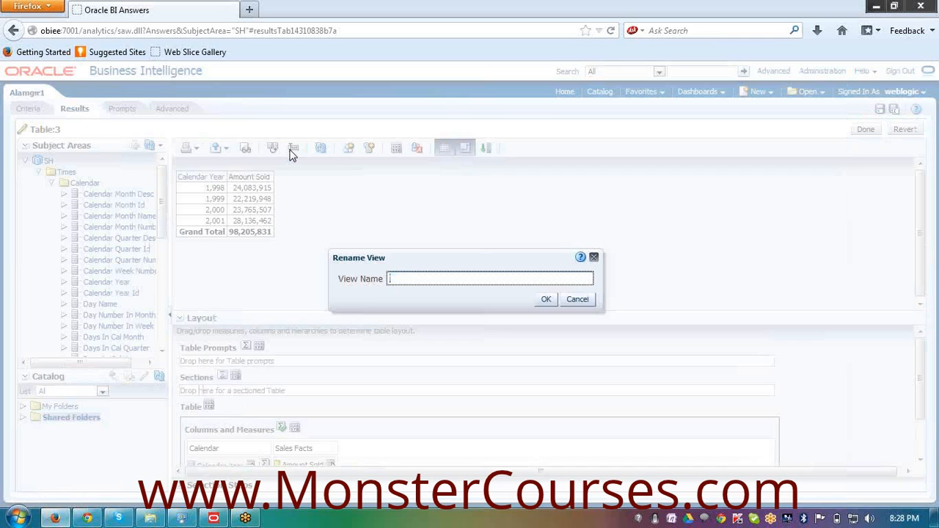
pyautogui.write('vp')
pyautogui.click(544, 301)
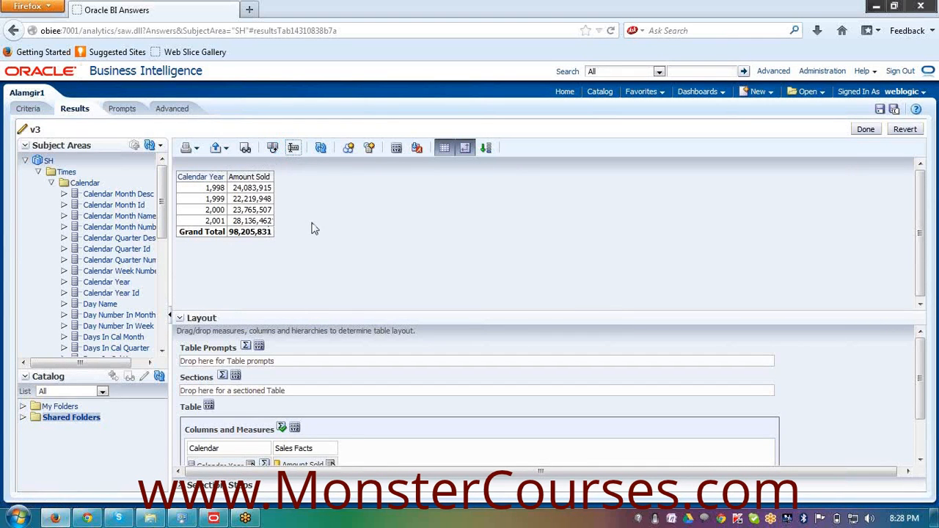
# Step: Examine the New Group options for Calendar Year and leave without creating a group
pyautogui.click(350, 150)
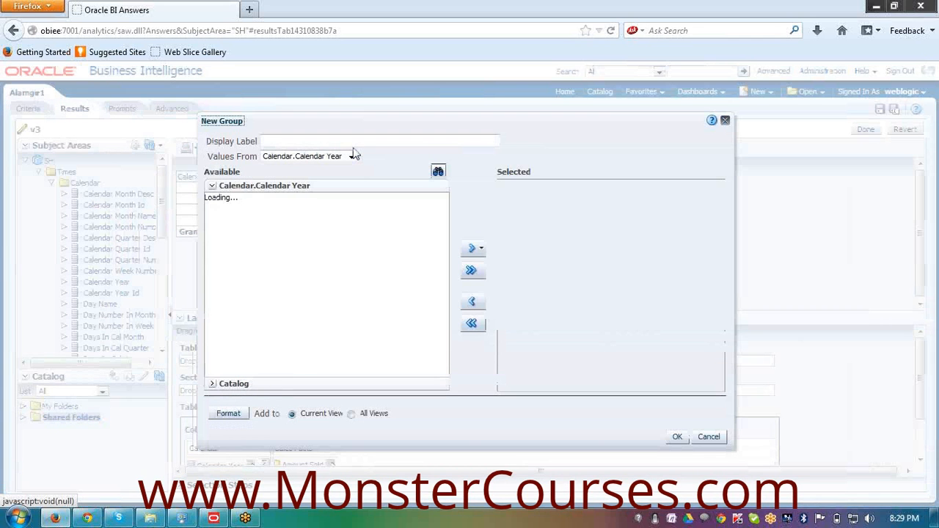
pyautogui.click(308, 141)
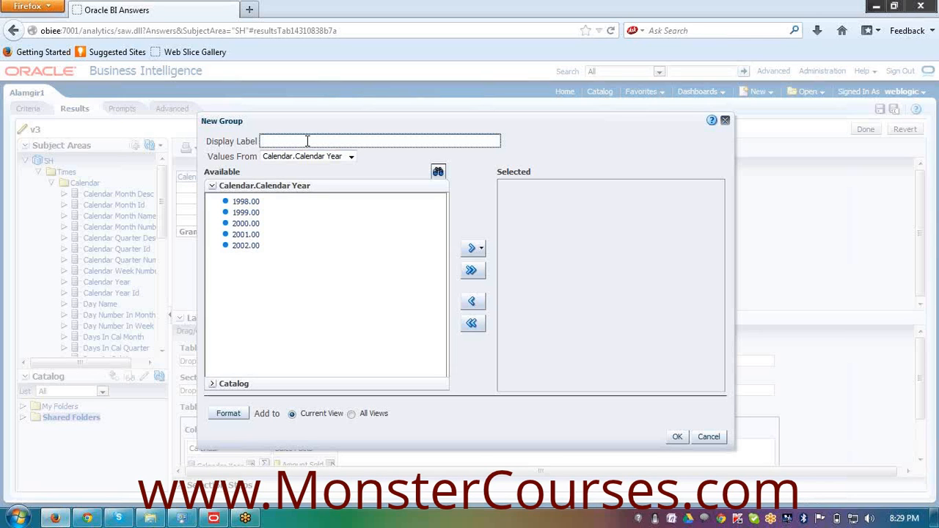
pyautogui.click(708, 437)
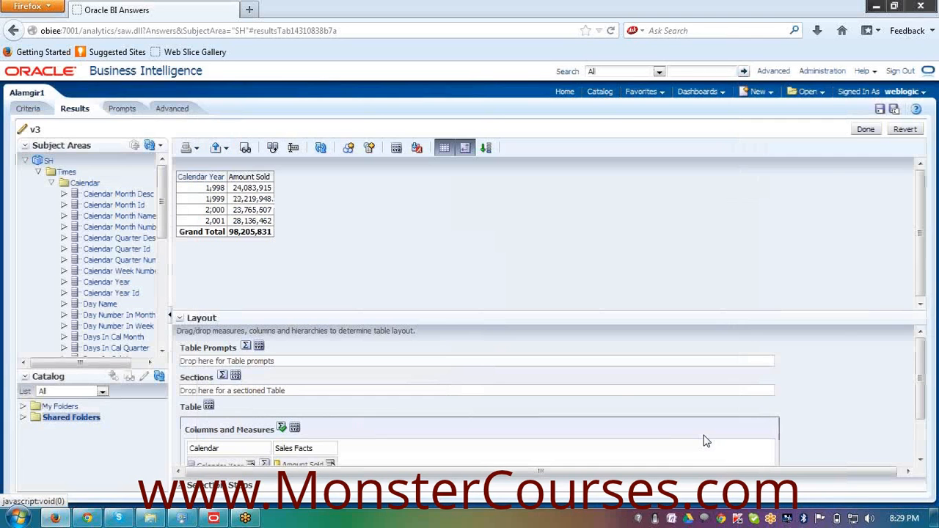
# Step: Start a new calculated item on Calendar.Calendar Year and set its function to First
pyautogui.click(369, 148)
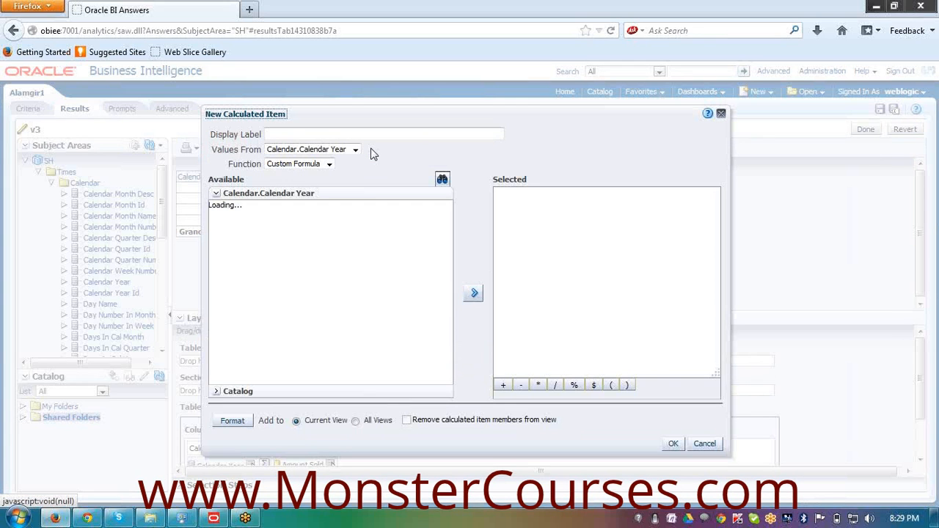
pyautogui.click(343, 133)
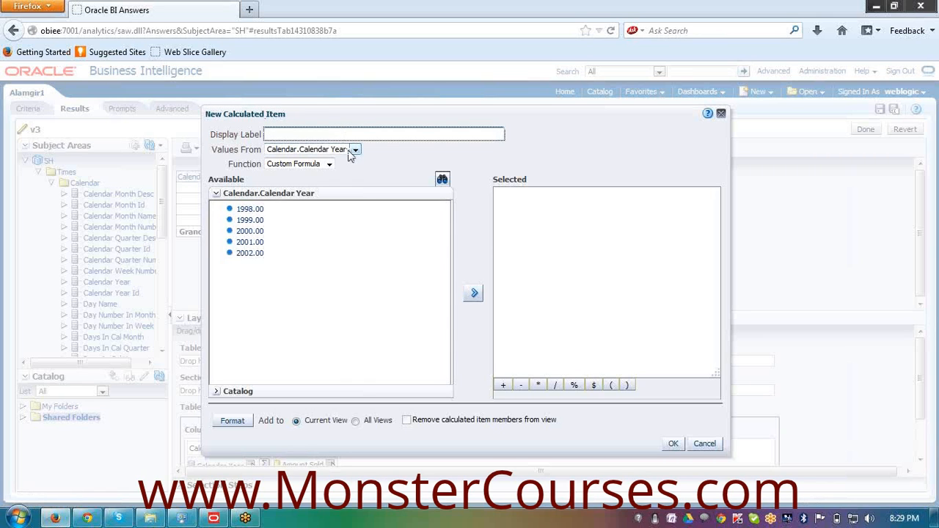
pyautogui.click(352, 150)
pyautogui.click(351, 158)
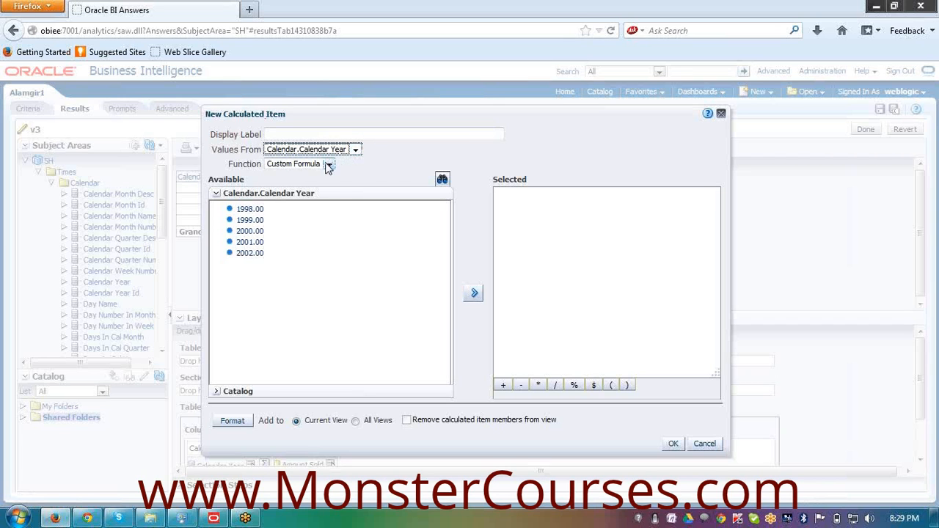
pyautogui.click(329, 164)
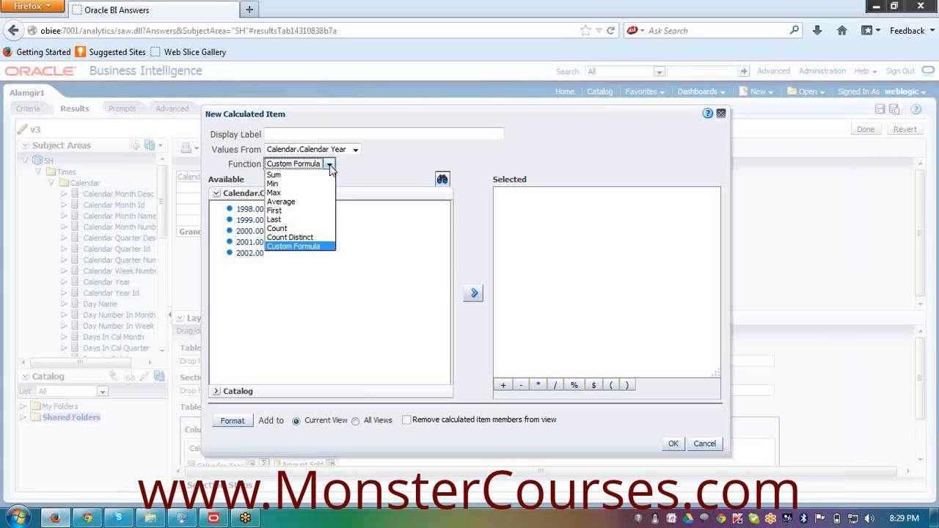
pyautogui.click(303, 210)
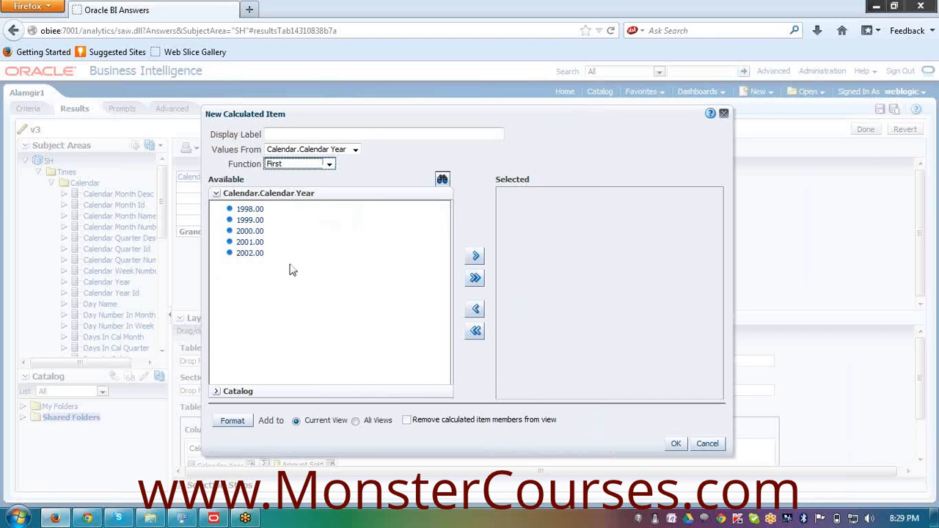
# Step: Add the year 1998.00 to the calculated item, label it FirstYear, and create it in the current view
pyautogui.click(255, 211)
pyautogui.click(255, 211)
pyautogui.click(475, 256)
pyautogui.click(307, 134)
pyautogui.write('F')
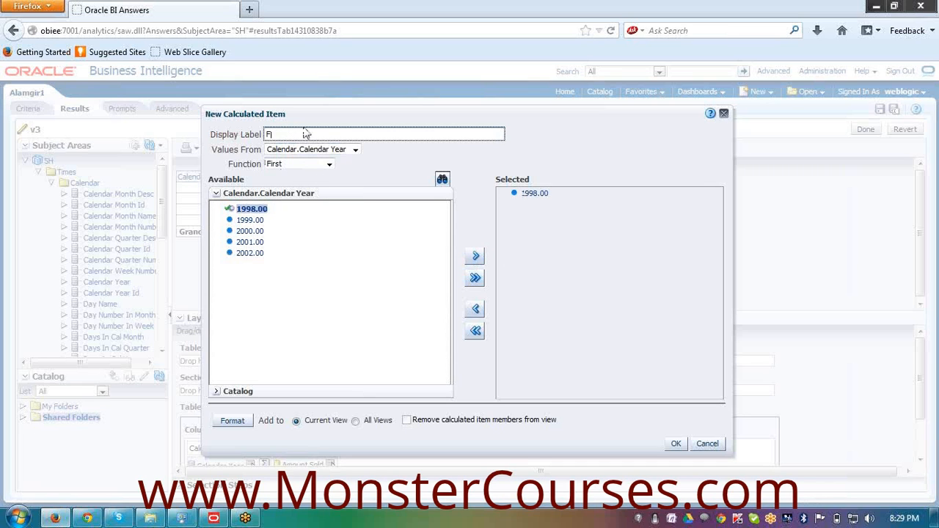
pyautogui.write('irstYe')
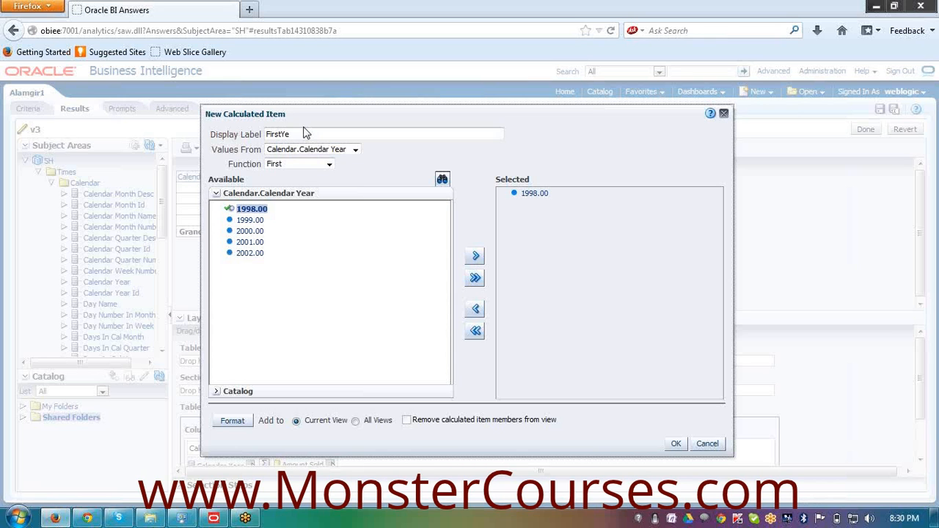
pyautogui.click(305, 134)
pyautogui.write('ar')
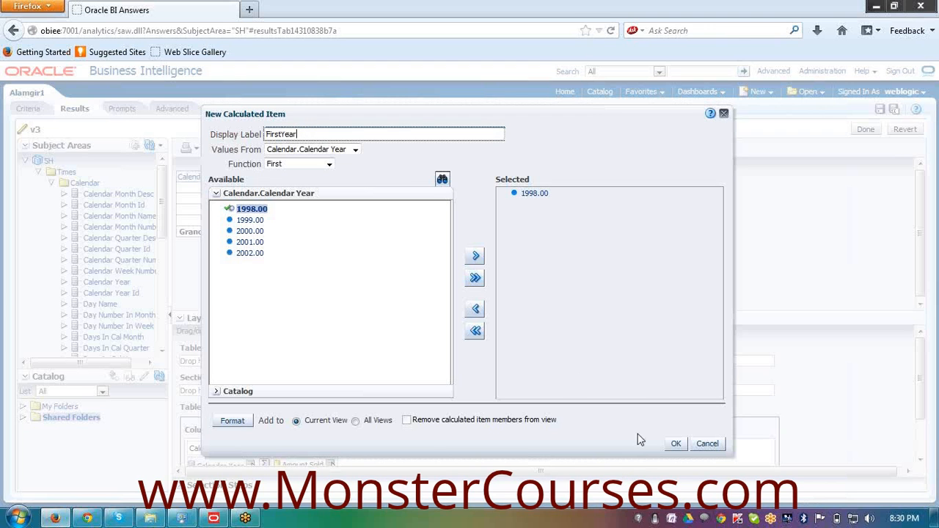
pyautogui.click(676, 443)
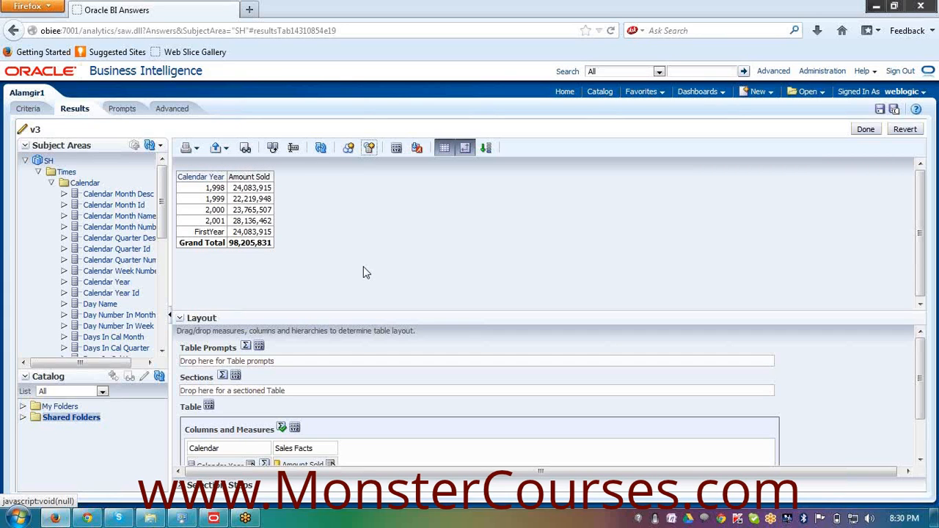
# Step: Open the view properties of the v3 table
pyautogui.click(396, 149)
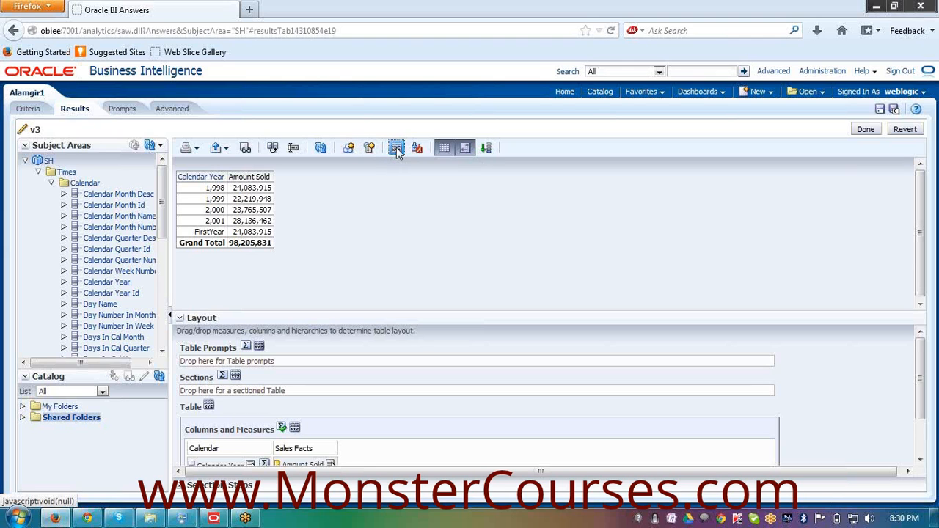